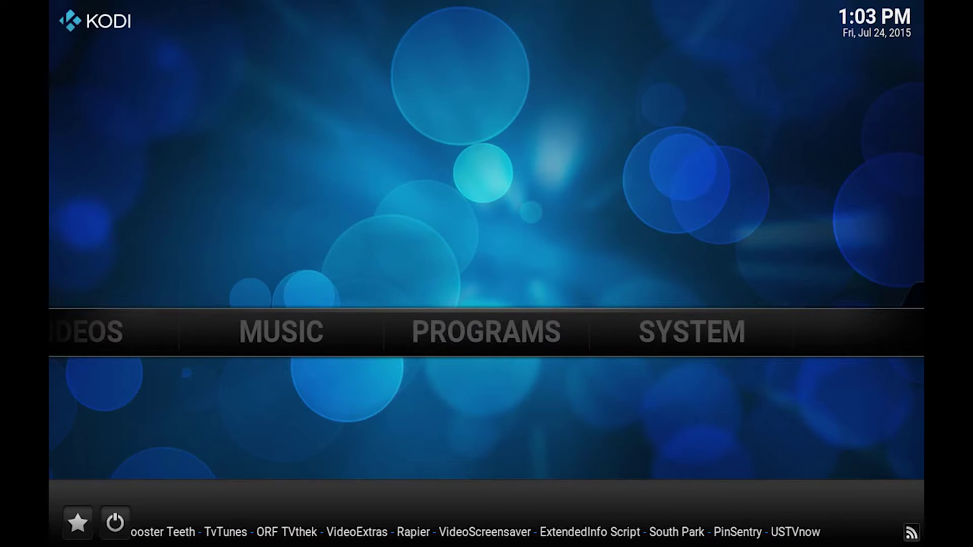
- Open Kodi's Settings from the System section of the home menu
{"action": "key", "text": "Left"}
{"action": "key", "text": "Left"}
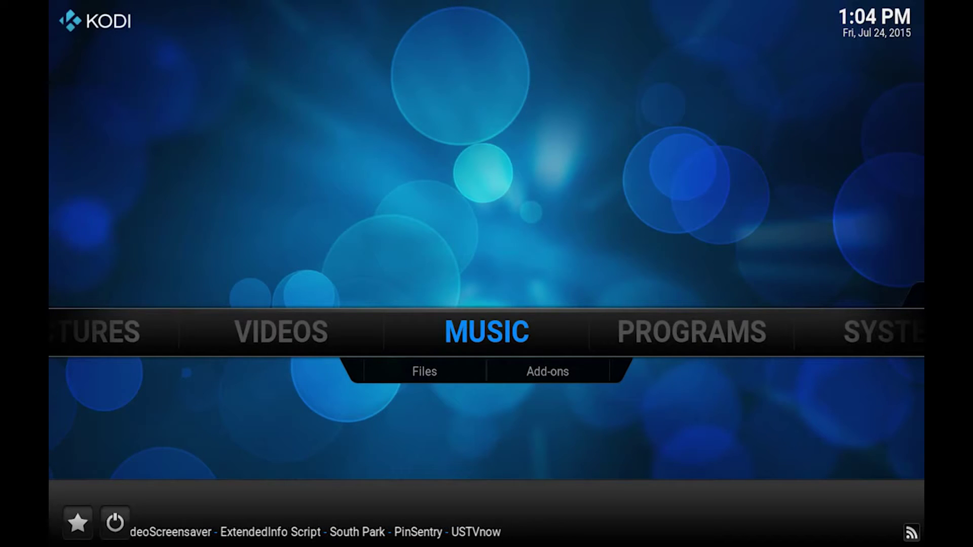
{"action": "key", "text": "Right"}
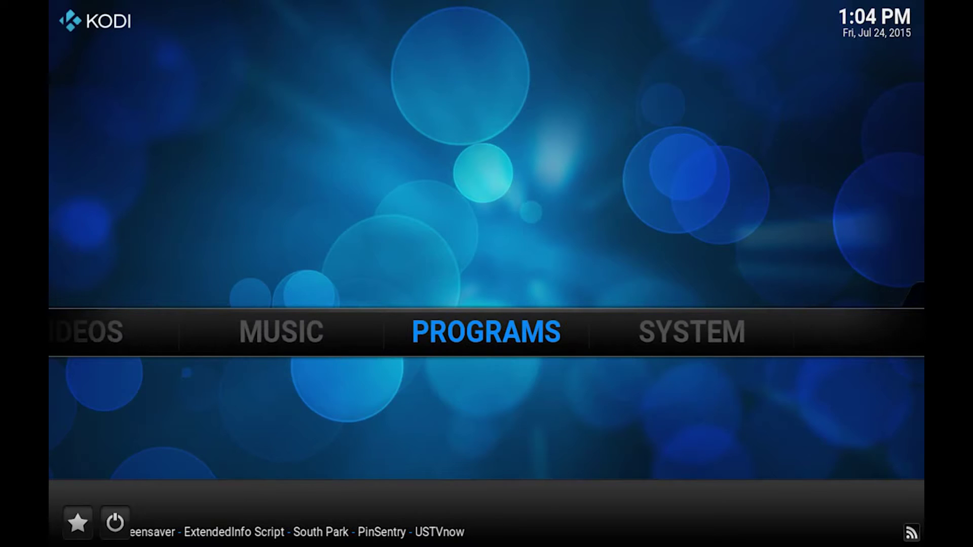
{"action": "key", "text": "Right"}
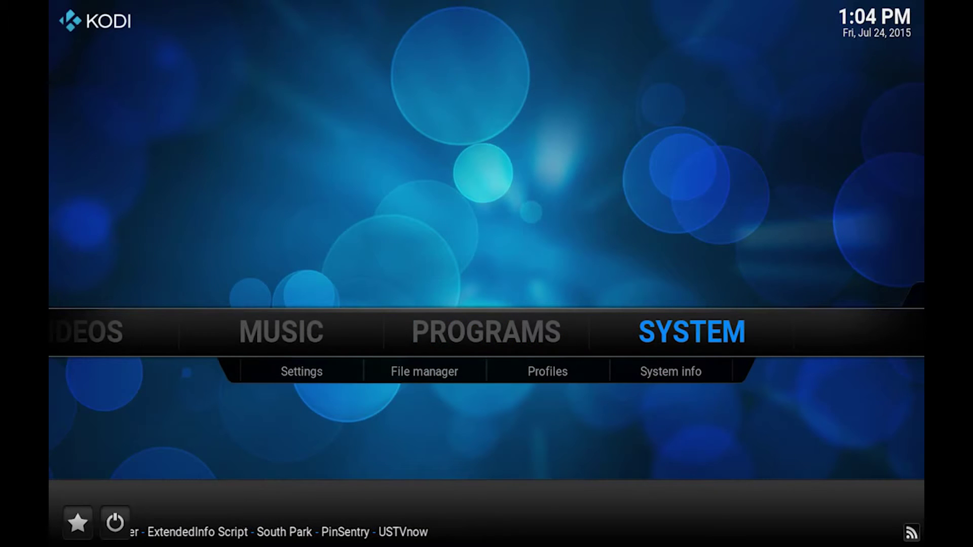
{"action": "key", "text": "Down"}
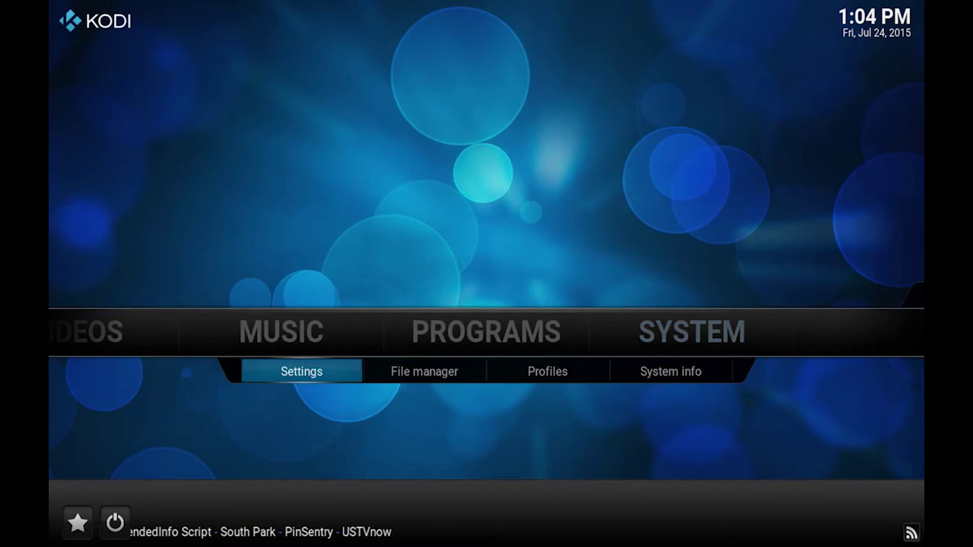
{"action": "key", "text": "Return"}
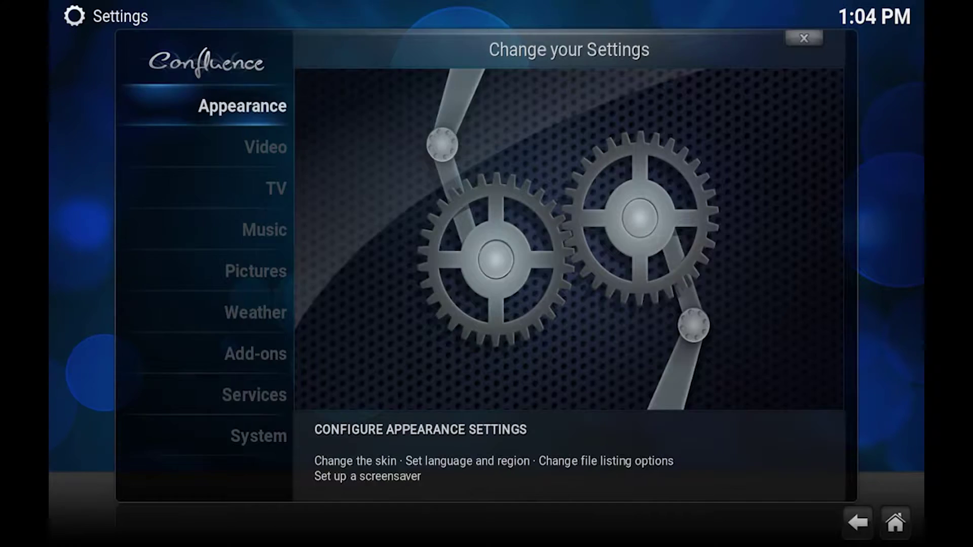
- Check the Appearance File lists options, including hidden files, then return to the Settings overview
{"action": "key", "text": "Return"}
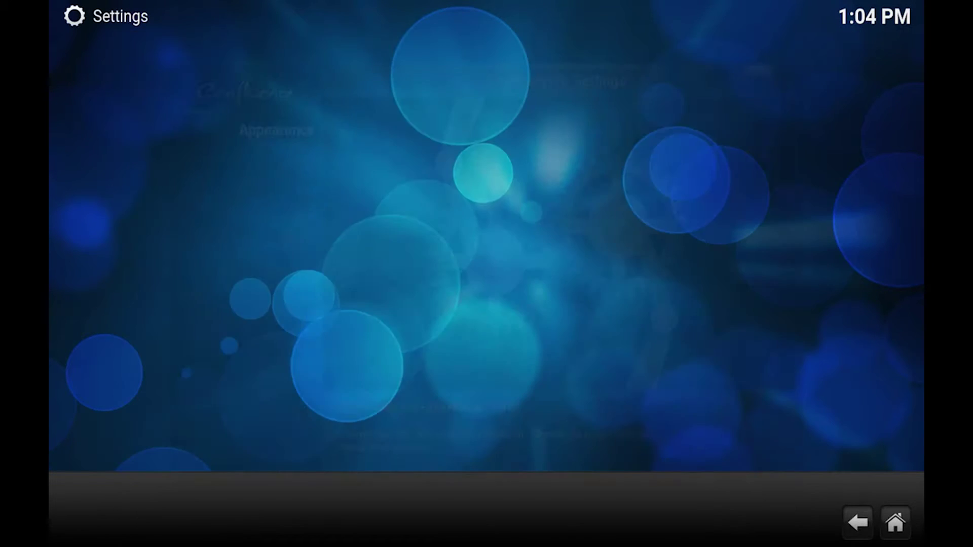
{"action": "key", "text": "Down"}
{"action": "key", "text": "Down"}
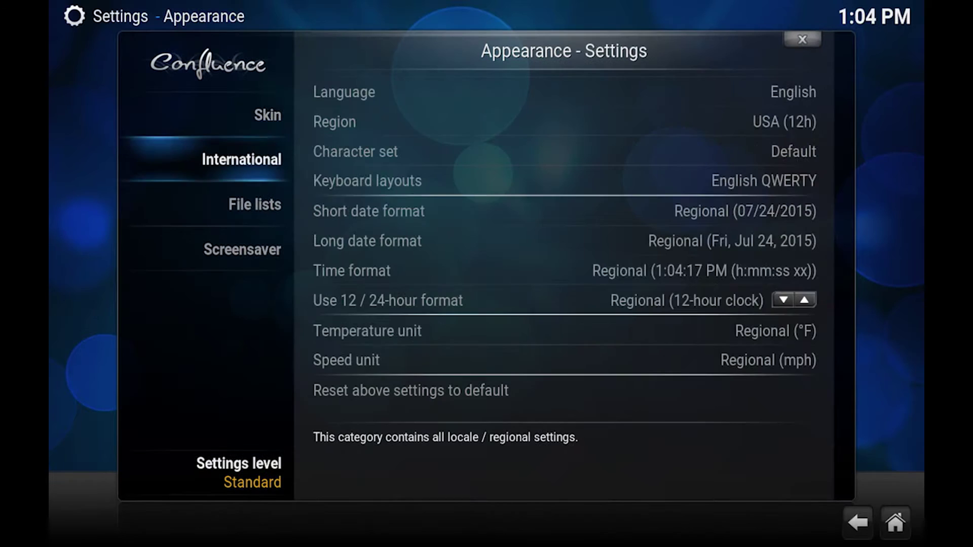
{"action": "key", "text": "Right"}
{"action": "key", "text": "Down"}
{"action": "key", "text": "Down"}
{"action": "key", "text": "Down"}
{"action": "key", "text": "Down"}
{"action": "key", "text": "Down"}
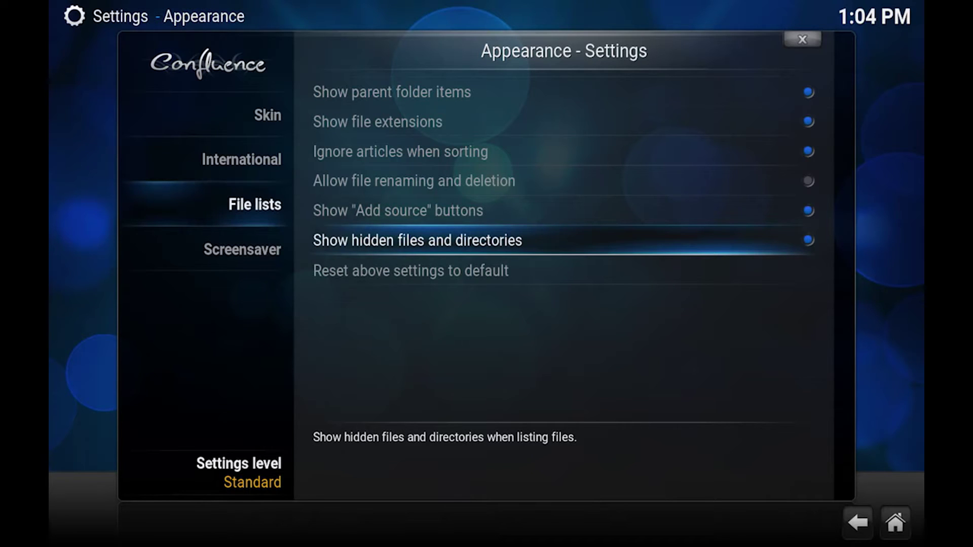
{"action": "key", "text": "BackSpace"}
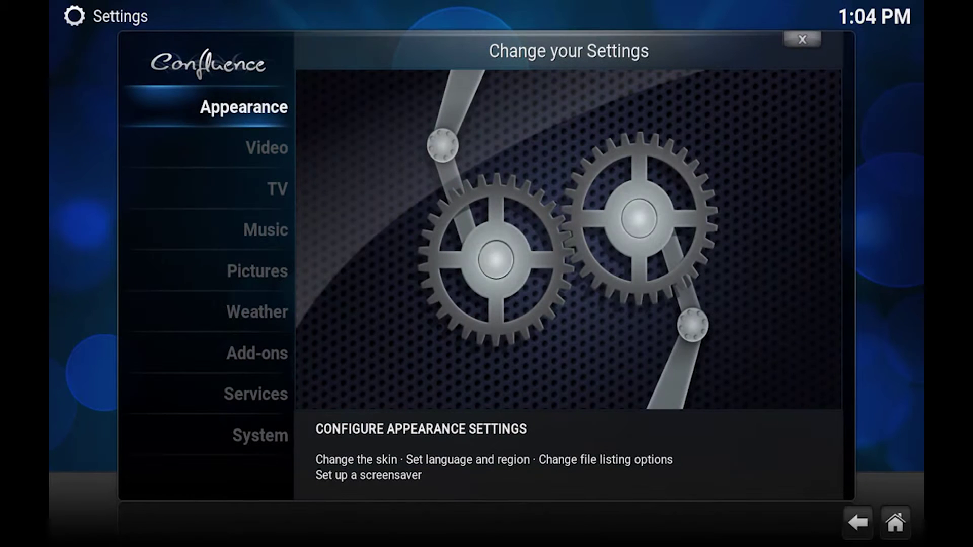
- Open Videos > Add-ons > Genesis > Movies > Most Popular
{"action": "key", "text": "BackSpace"}
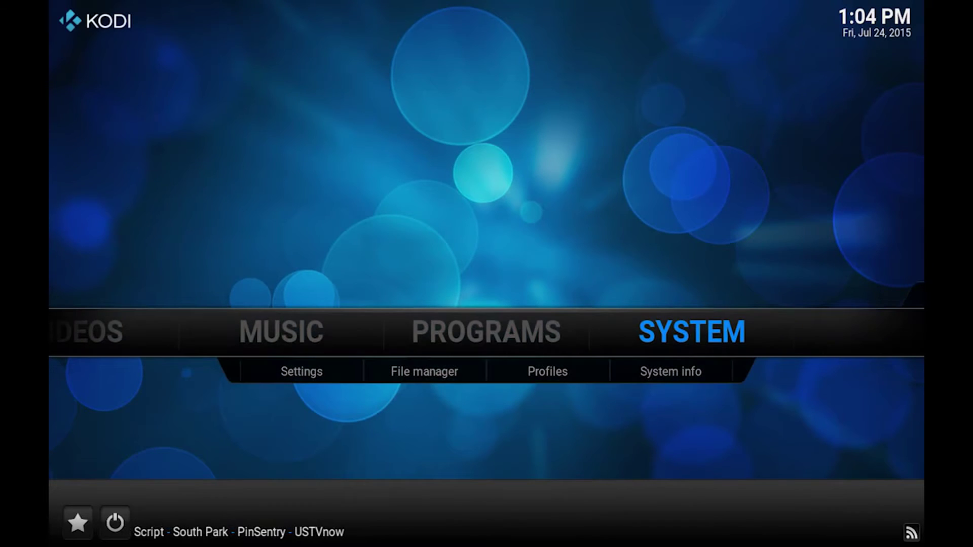
{"action": "key", "text": "Left"}
{"action": "key", "text": "Left"}
{"action": "key", "text": "Left"}
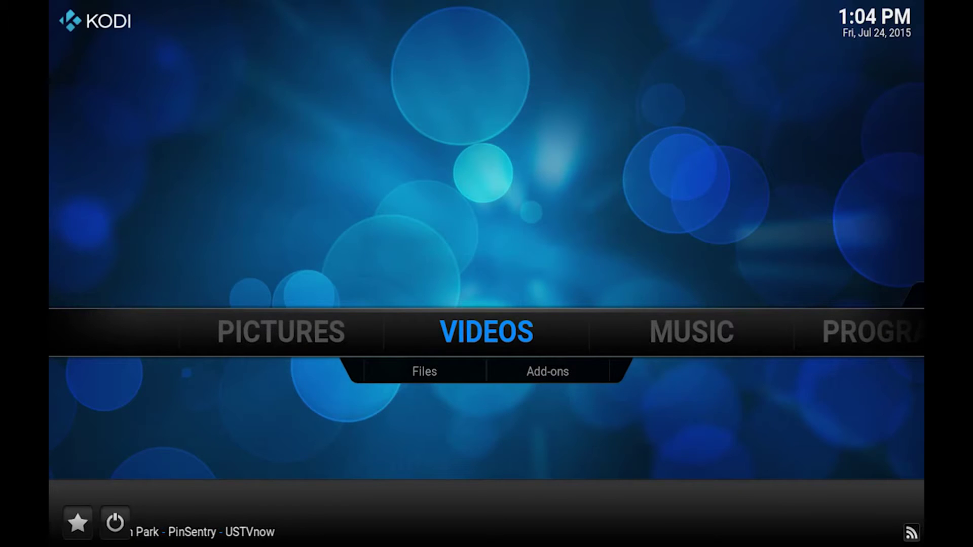
{"action": "key", "text": "Down"}
{"action": "key", "text": "Right"}
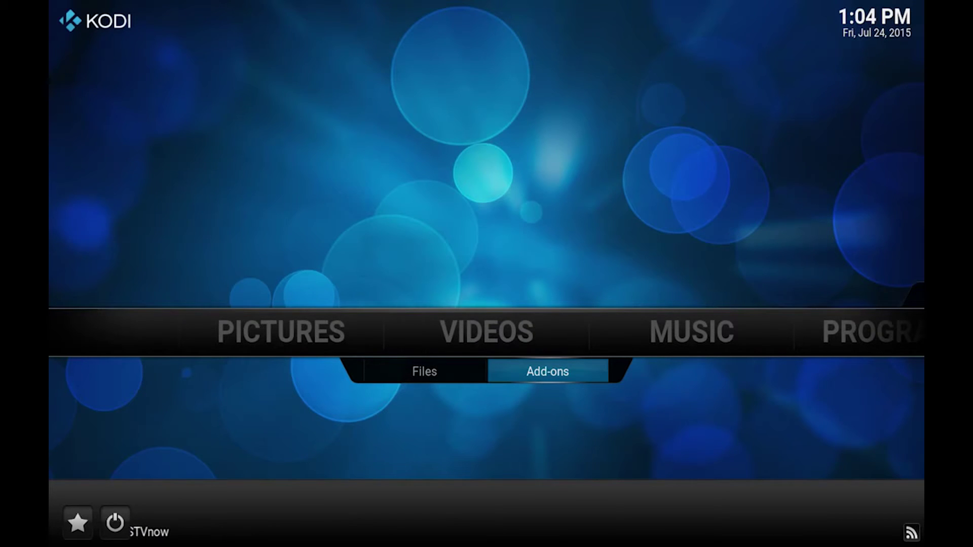
{"action": "key", "text": "Return"}
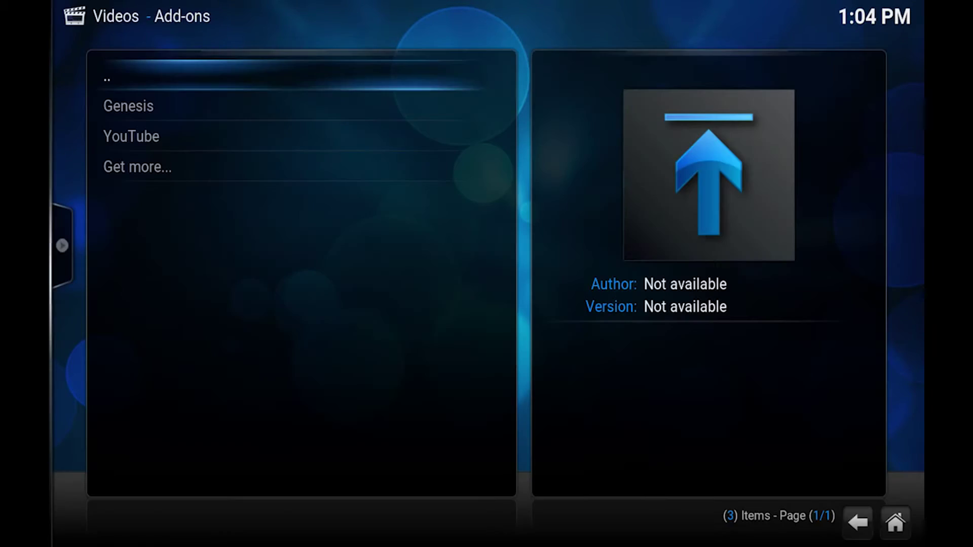
{"action": "key", "text": "Down"}
{"action": "key", "text": "Return"}
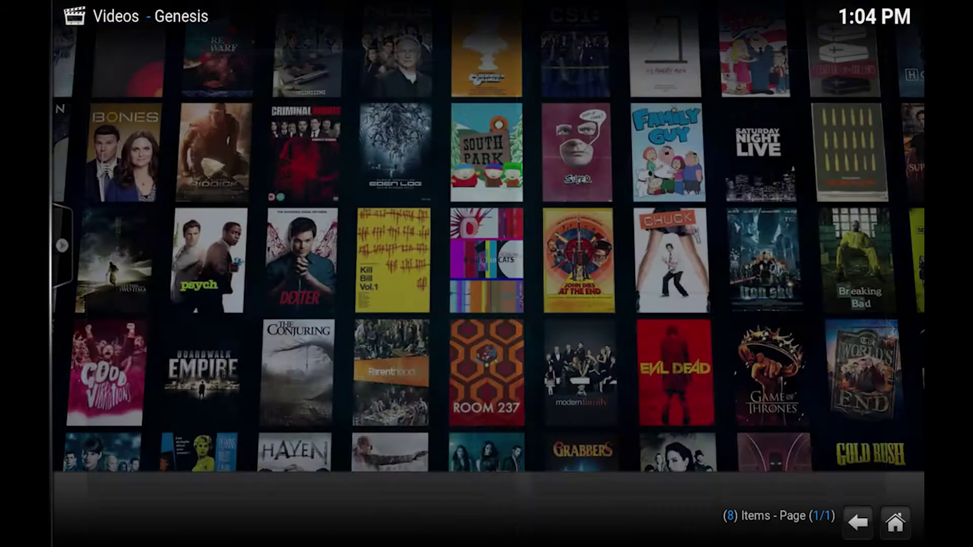
{"action": "key", "text": "Return"}
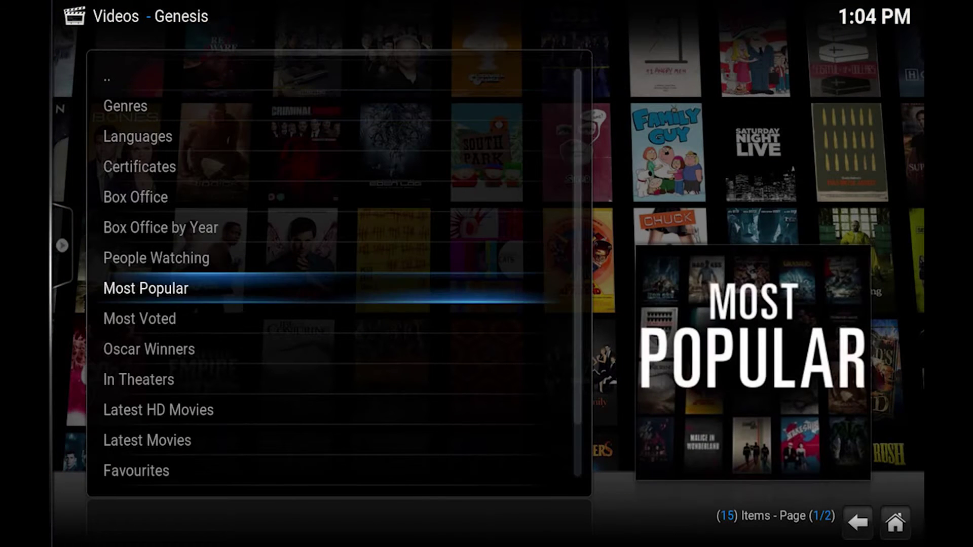
{"action": "key", "text": "Return"}
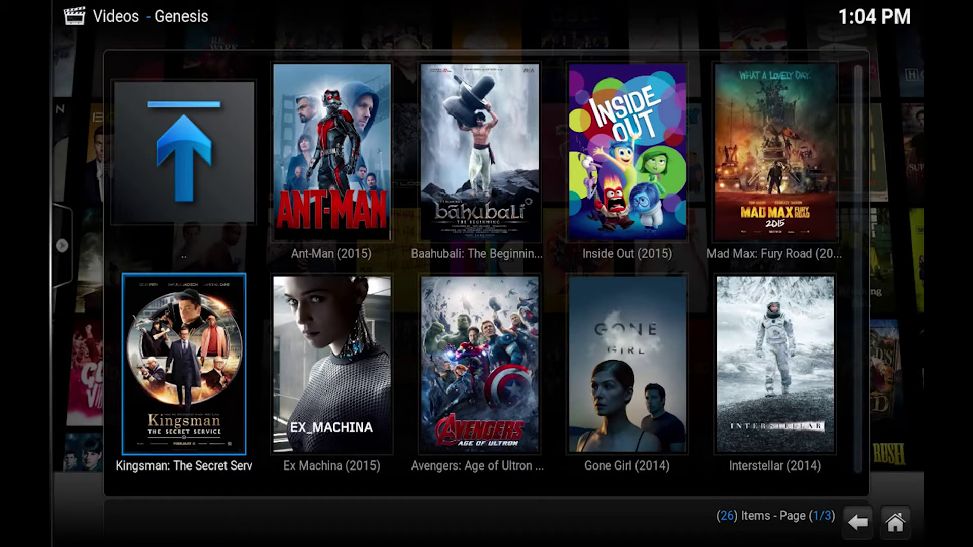
- Add Ant-Man (2015) to the library from its context menu
{"action": "key", "text": "Right"}
{"action": "key", "text": "Left"}
{"action": "key", "text": "Right"}
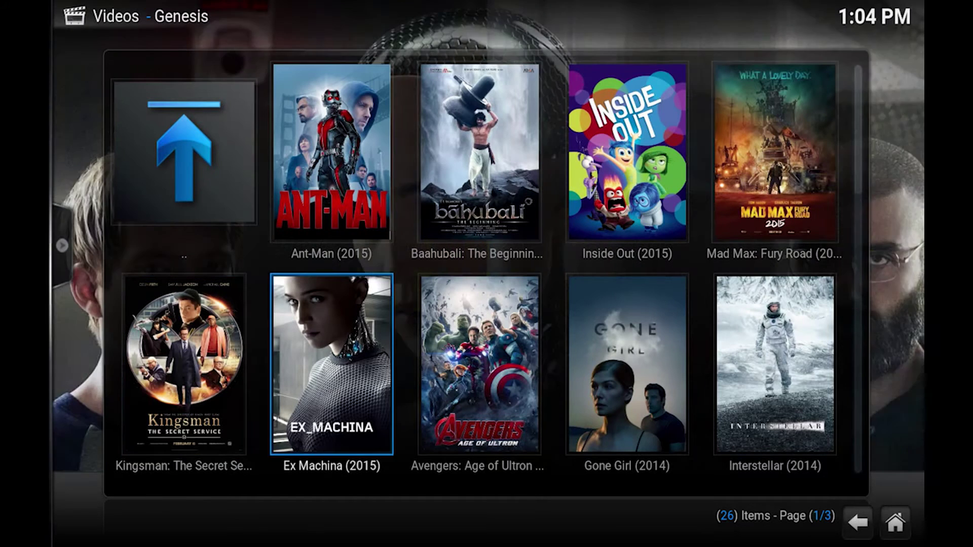
{"action": "key", "text": "Right"}
{"action": "key", "text": "Left"}
{"action": "key", "text": "Left"}
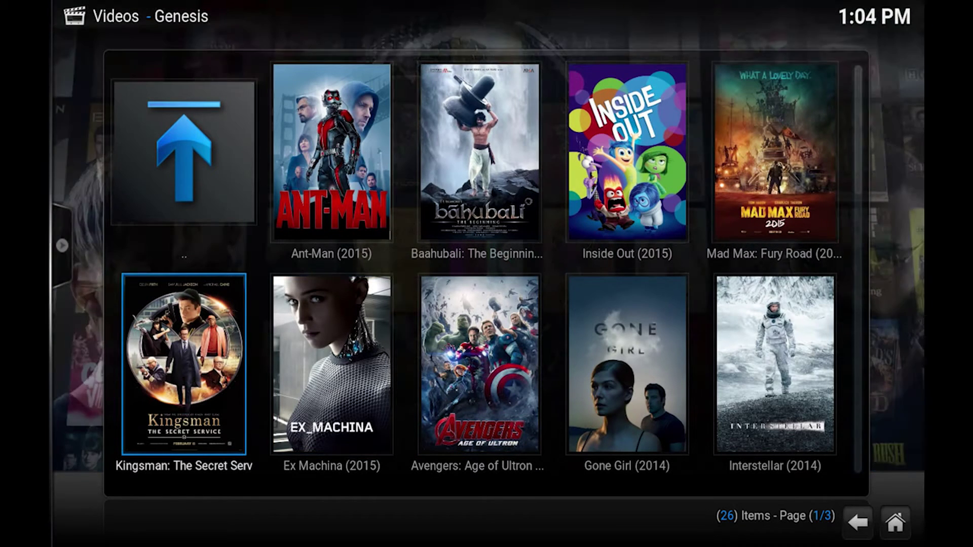
{"action": "key", "text": "Right"}
{"action": "key", "text": "Up"}
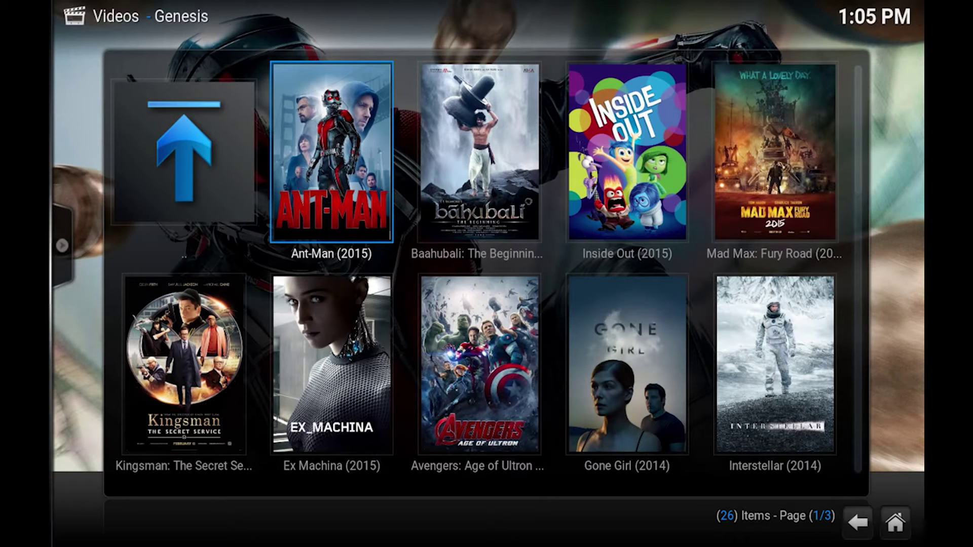
{"action": "key", "text": "c"}
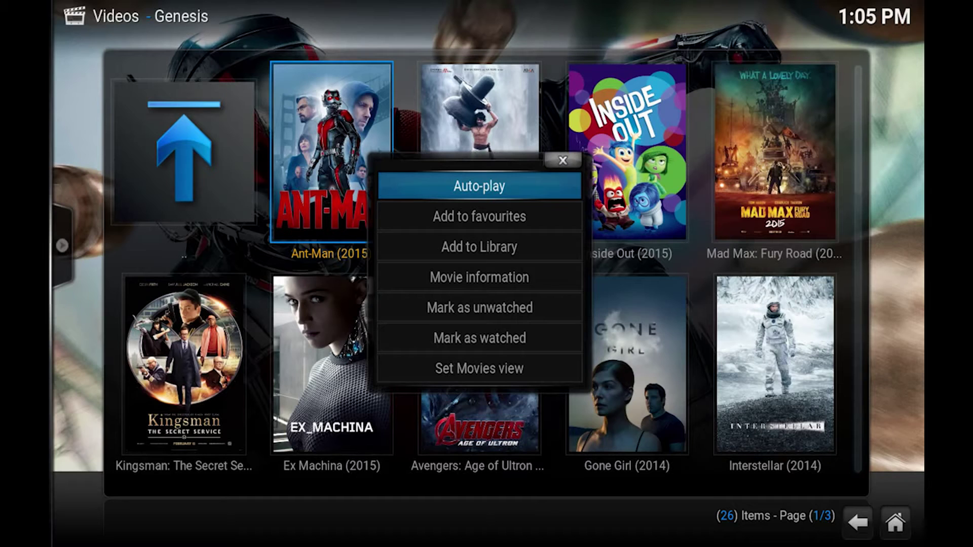
{"action": "key", "text": "Down"}
{"action": "key", "text": "Down"}
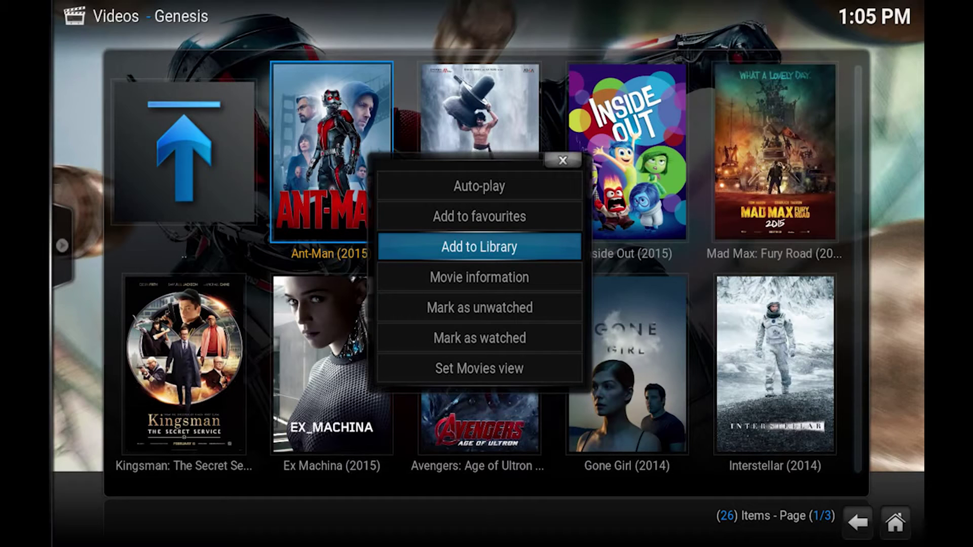
{"action": "key", "text": "Return"}
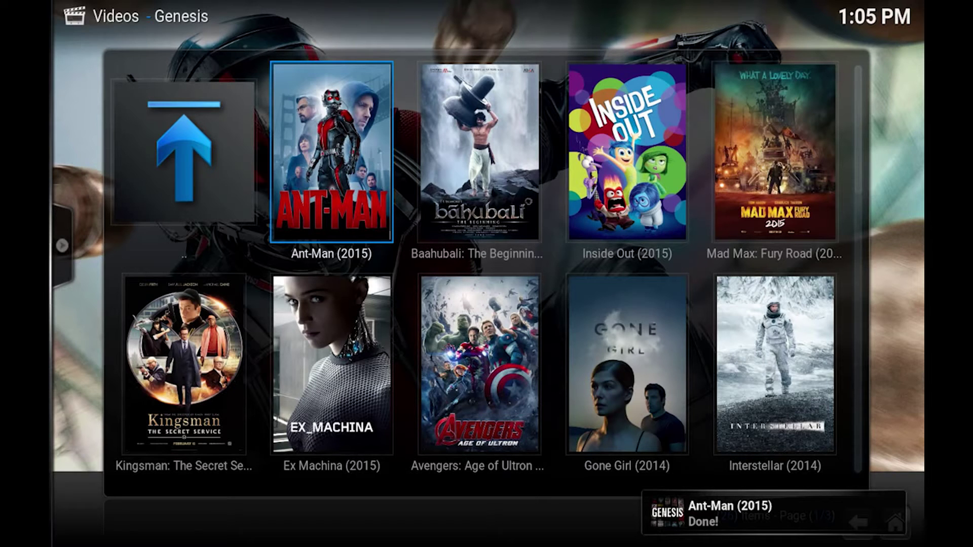
- Go back to the Genesis menu and open TV Shows > Most Popular
{"action": "key", "text": "BackSpace"}
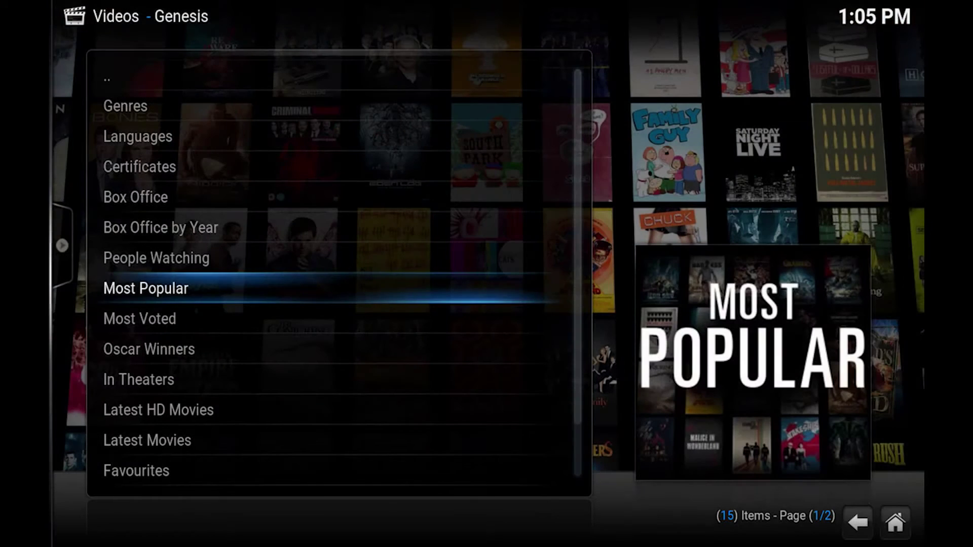
{"action": "key", "text": "BackSpace"}
{"action": "key", "text": "Down"}
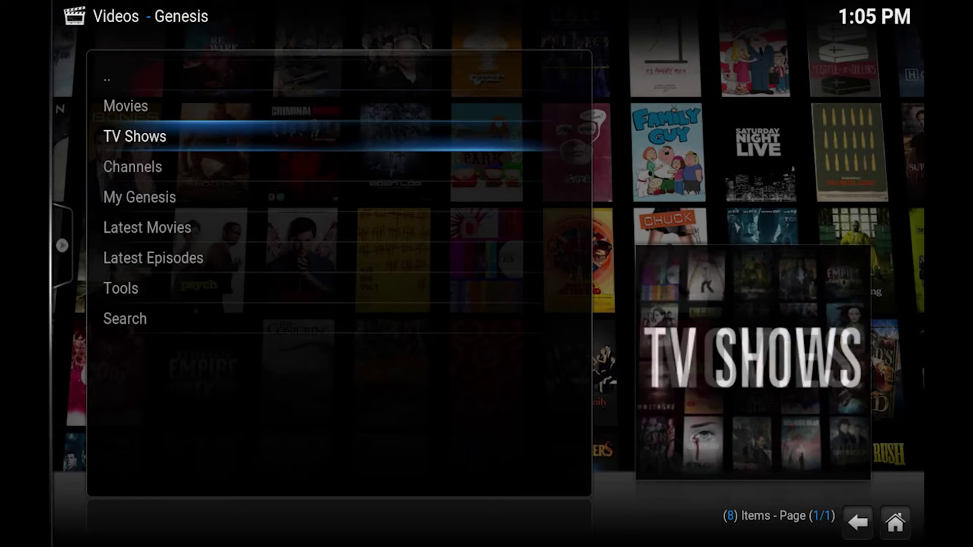
{"action": "key", "text": "Return"}
{"action": "key", "text": "Down"}
{"action": "key", "text": "Down"}
{"action": "key", "text": "Down"}
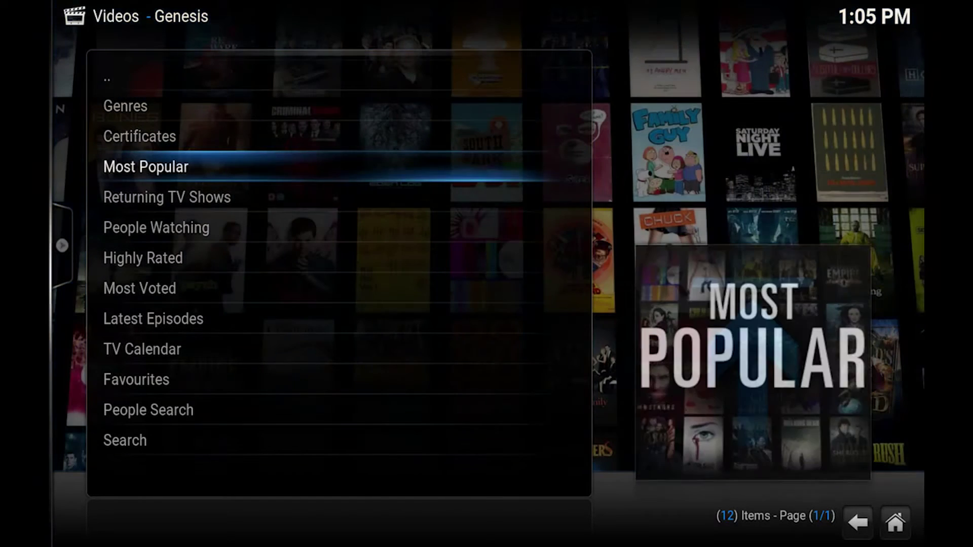
{"action": "key", "text": "Return"}
- Add Game of Thrones to the library from its context menu
{"action": "key", "text": "Right"}
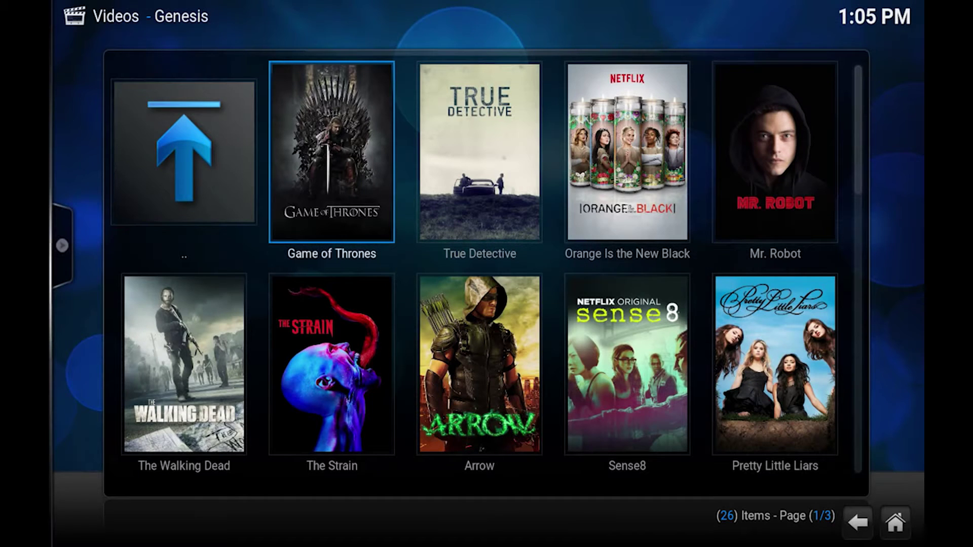
{"action": "key", "text": "Right"}
{"action": "key", "text": "Left"}
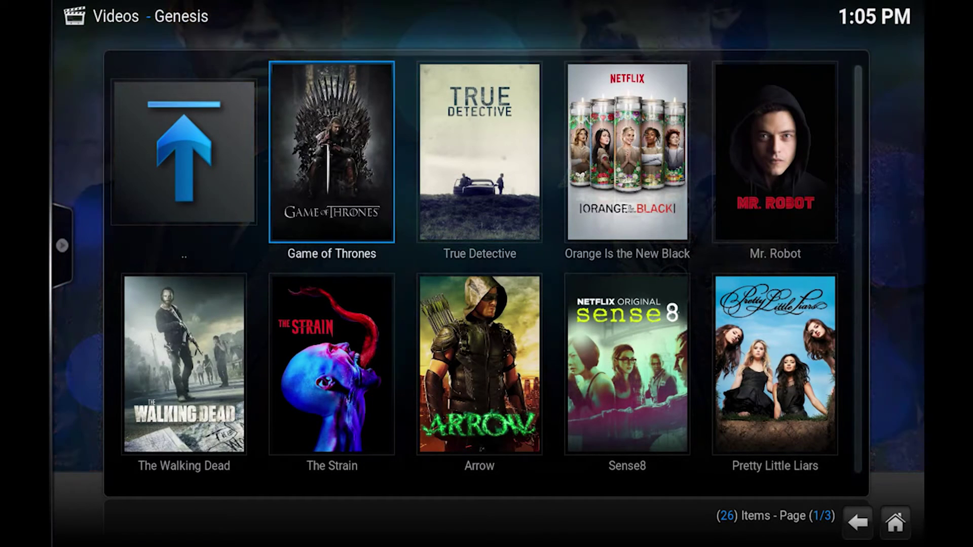
{"action": "key", "text": "c"}
{"action": "key", "text": "Down"}
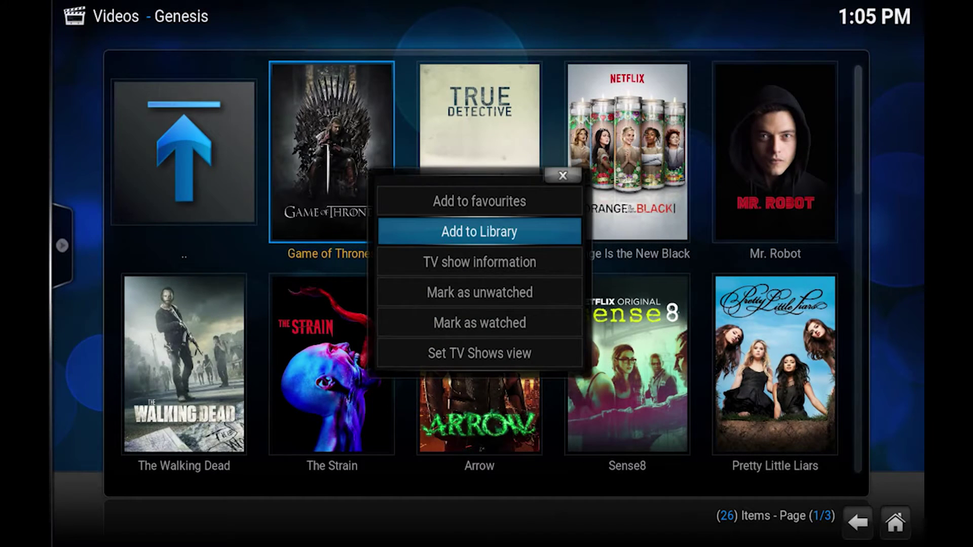
{"action": "key", "text": "Return"}
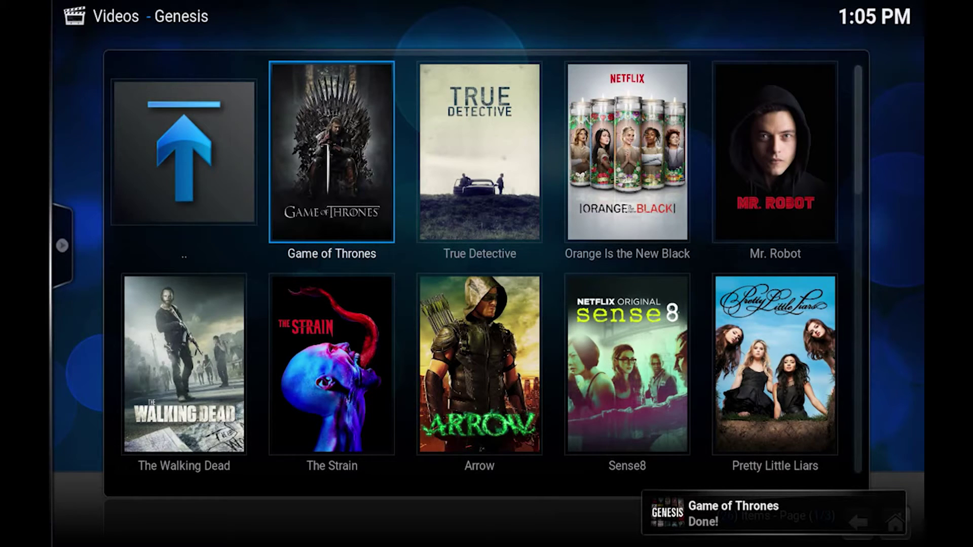
- From Home, go to Videos > Files and start Add videos..
{"action": "key", "text": "Escape"}
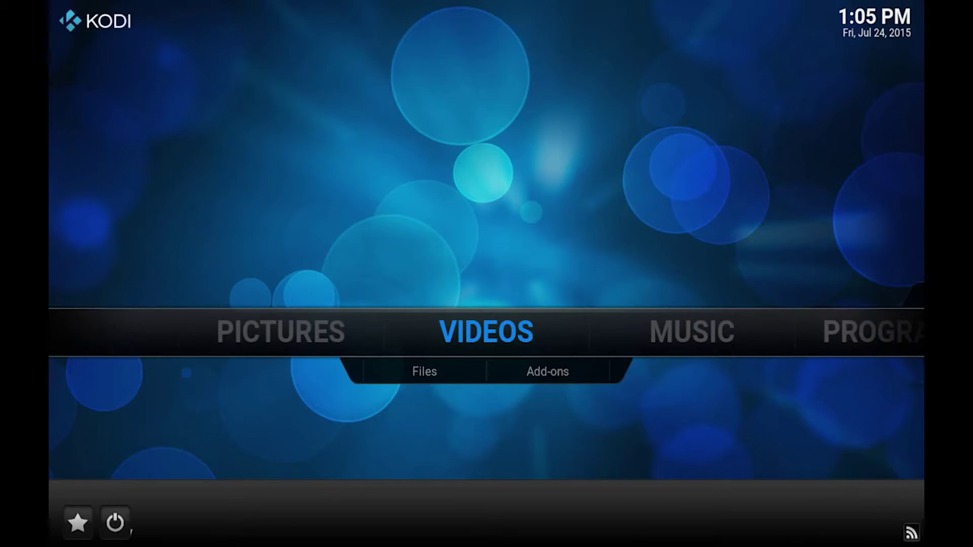
{"action": "key", "text": "Down"}
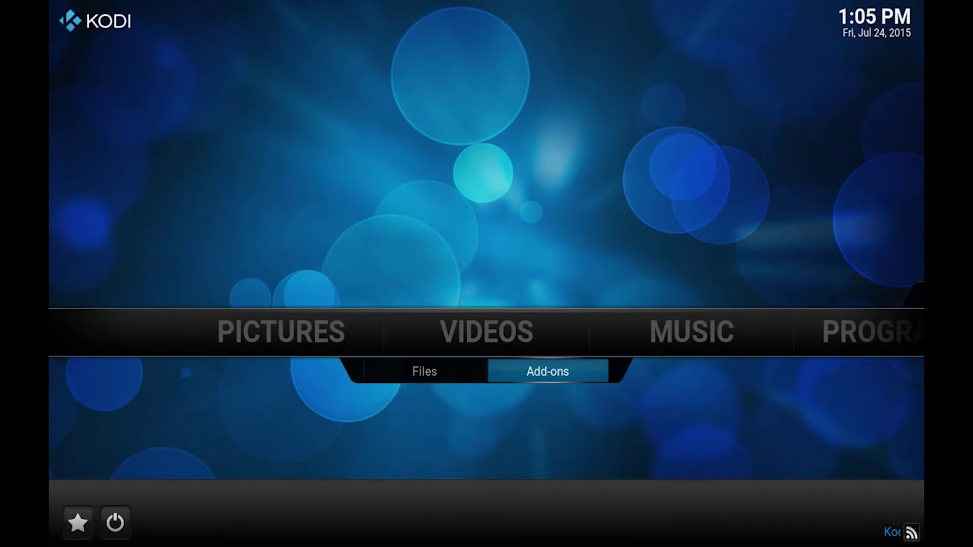
{"action": "key", "text": "Left"}
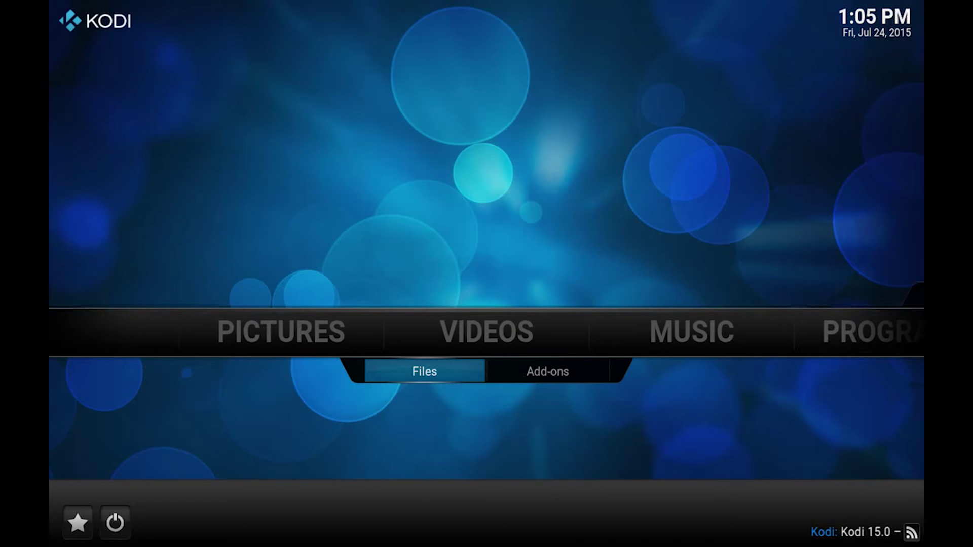
{"action": "key", "text": "Return"}
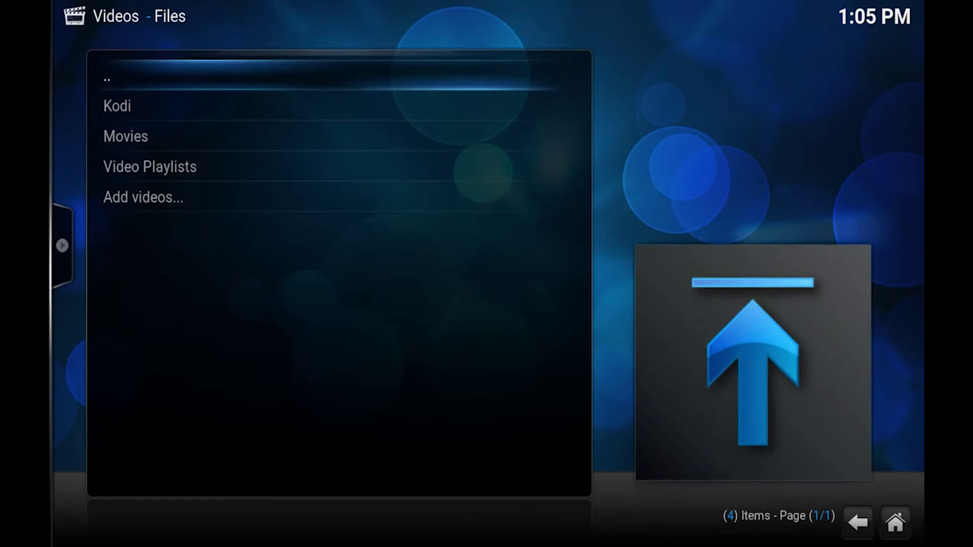
{"action": "key", "text": "Down"}
{"action": "key", "text": "Down"}
{"action": "key", "text": "Down"}
{"action": "key", "text": "Down"}
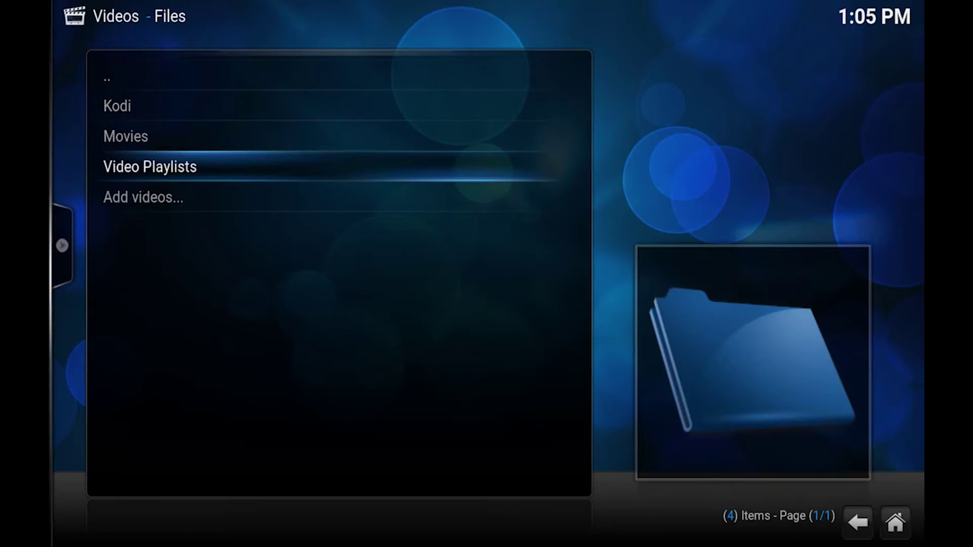
{"action": "key", "text": "Return"}
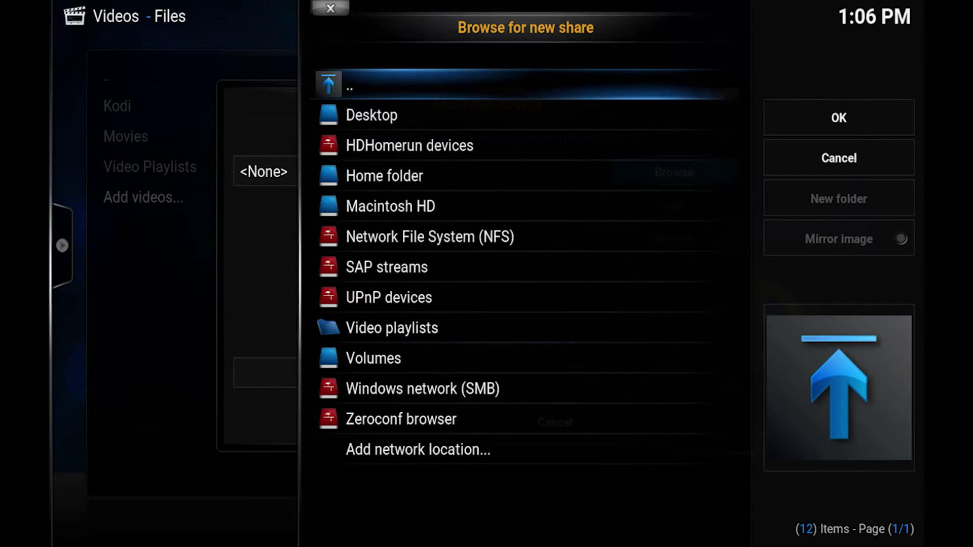
- Browse through Home folder > Library > Application Support > Kodi
{"action": "key", "text": "Down"}
{"action": "key", "text": "Down"}
{"action": "key", "text": "Down"}
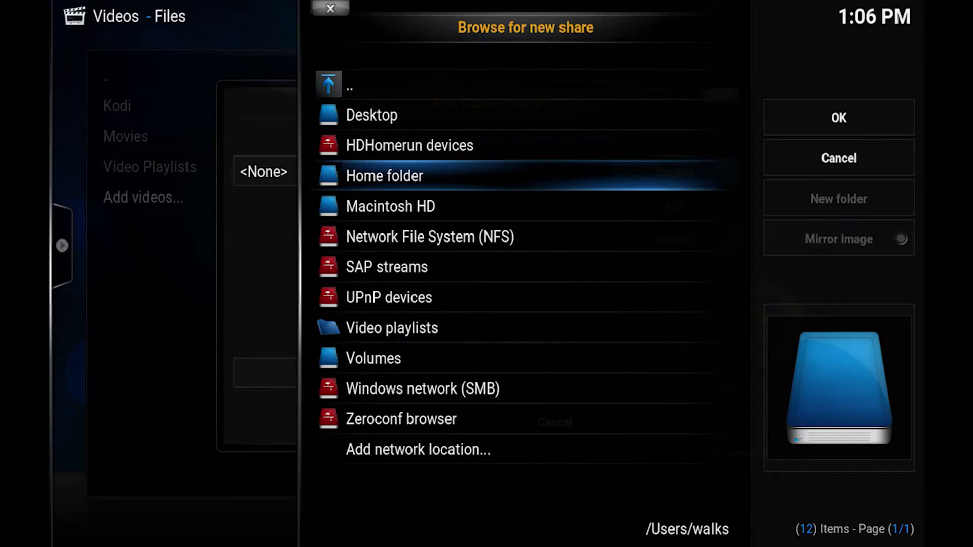
{"action": "key", "text": "Return"}
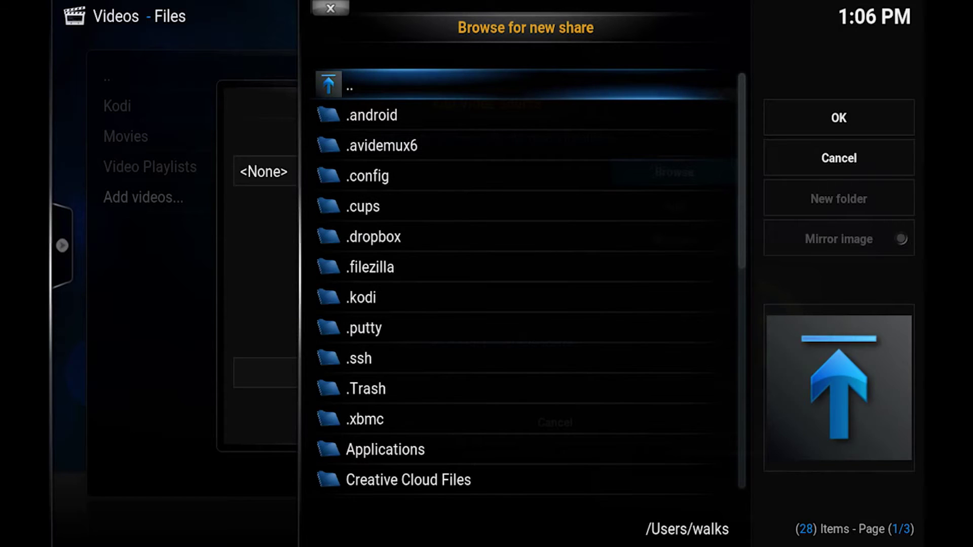
{"action": "key", "text": "Page_Down"}
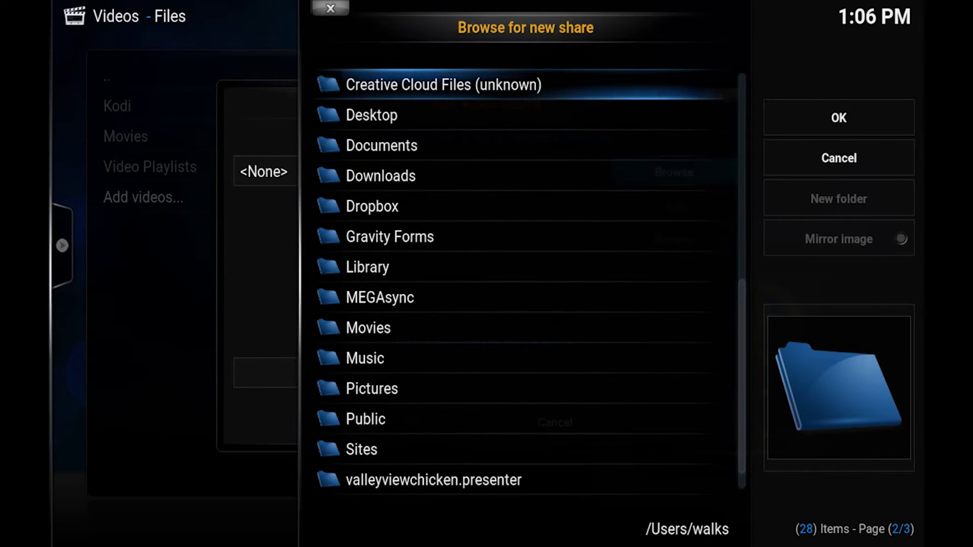
{"action": "key", "text": "Down"}
{"action": "key", "text": "Down"}
{"action": "key", "text": "Down"}
{"action": "key", "text": "Down"}
{"action": "key", "text": "Down"}
{"action": "key", "text": "Down"}
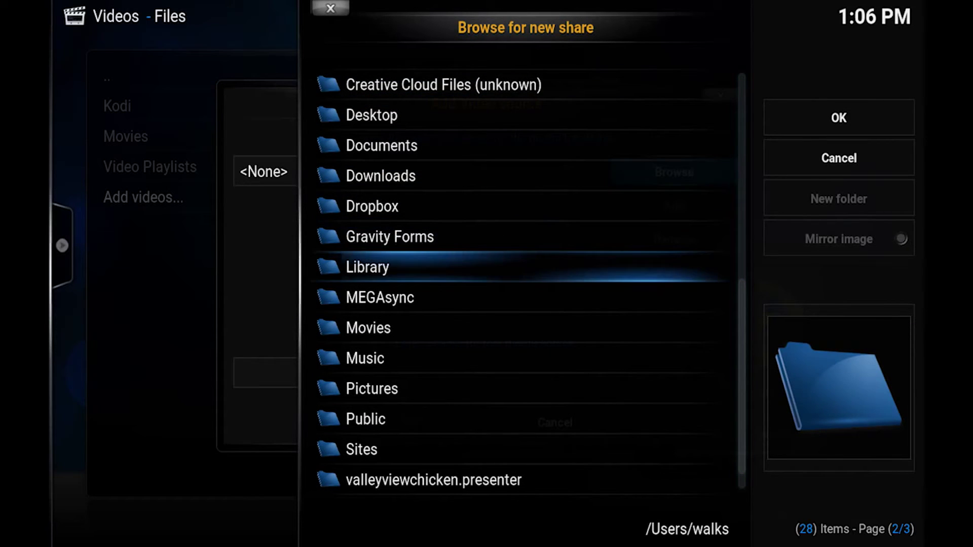
{"action": "key", "text": "Return"}
{"action": "key", "text": "Down"}
{"action": "key", "text": "Down"}
{"action": "key", "text": "Down"}
{"action": "key", "text": "Down"}
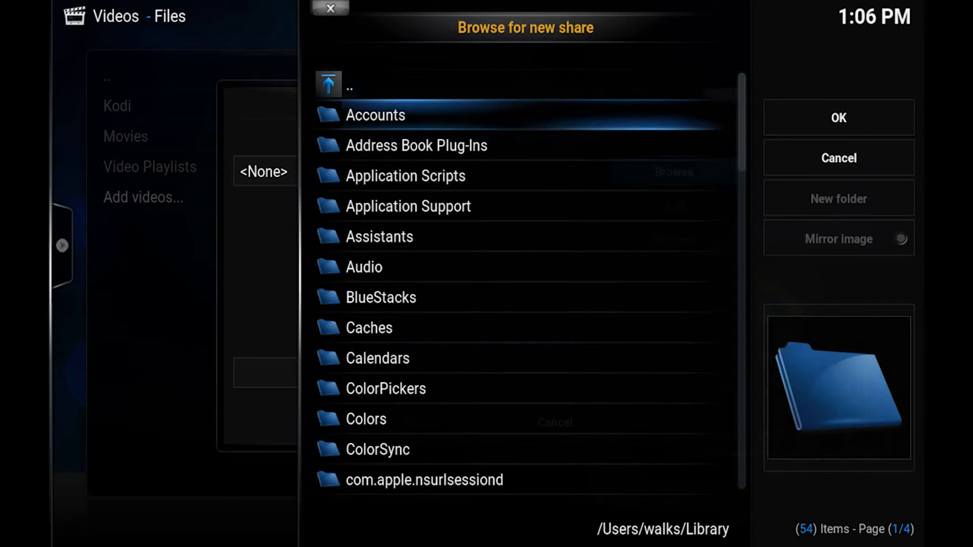
{"action": "key", "text": "Return"}
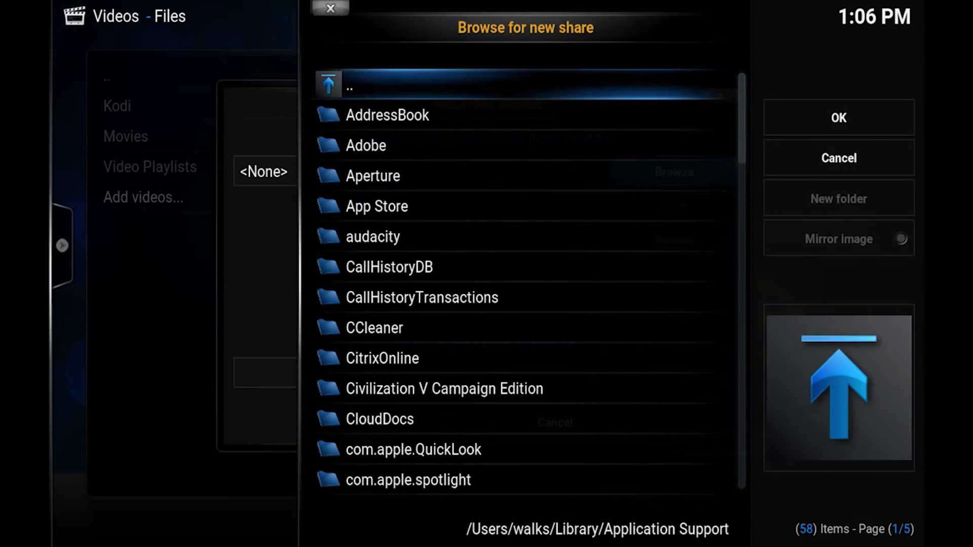
{"action": "key", "text": "Down"}
{"action": "key", "text": "Down"}
{"action": "key", "text": "Down"}
{"action": "key", "text": "Down"}
{"action": "key", "text": "Down"}
{"action": "key", "text": "Down"}
{"action": "key", "text": "Down"}
{"action": "key", "text": "Down"}
{"action": "key", "text": "Down"}
{"action": "key", "text": "Down"}
{"action": "key", "text": "Down"}
{"action": "key", "text": "Down"}
{"action": "key", "text": "Down"}
{"action": "key", "text": "Down"}
{"action": "key", "text": "Down"}
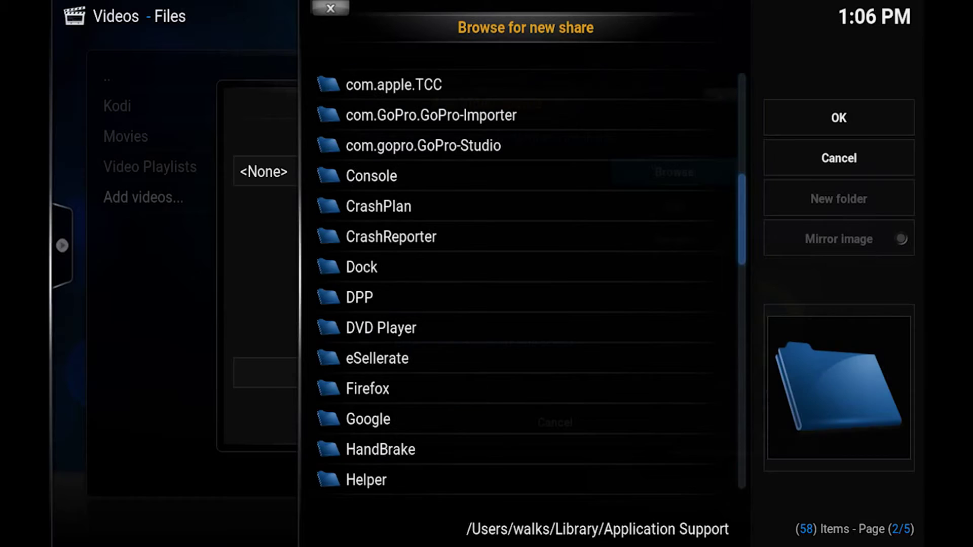
{"action": "key", "text": "Down"}
{"action": "key", "text": "Down"}
{"action": "key", "text": "Down"}
{"action": "key", "text": "Down"}
{"action": "key", "text": "Down"}
{"action": "key", "text": "Down"}
{"action": "key", "text": "Down"}
{"action": "key", "text": "Down"}
{"action": "key", "text": "Down"}
{"action": "key", "text": "Down"}
{"action": "key", "text": "Down"}
{"action": "key", "text": "Down"}
{"action": "key", "text": "Down"}
{"action": "key", "text": "Down"}
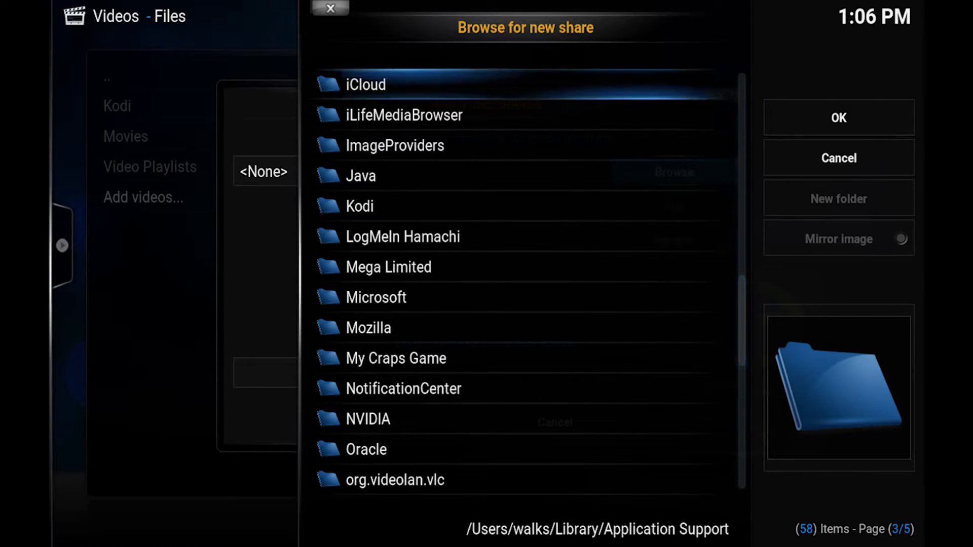
{"action": "key", "text": "Down"}
{"action": "key", "text": "Down"}
{"action": "key", "text": "Down"}
{"action": "key", "text": "Down"}
{"action": "key", "text": "Return"}
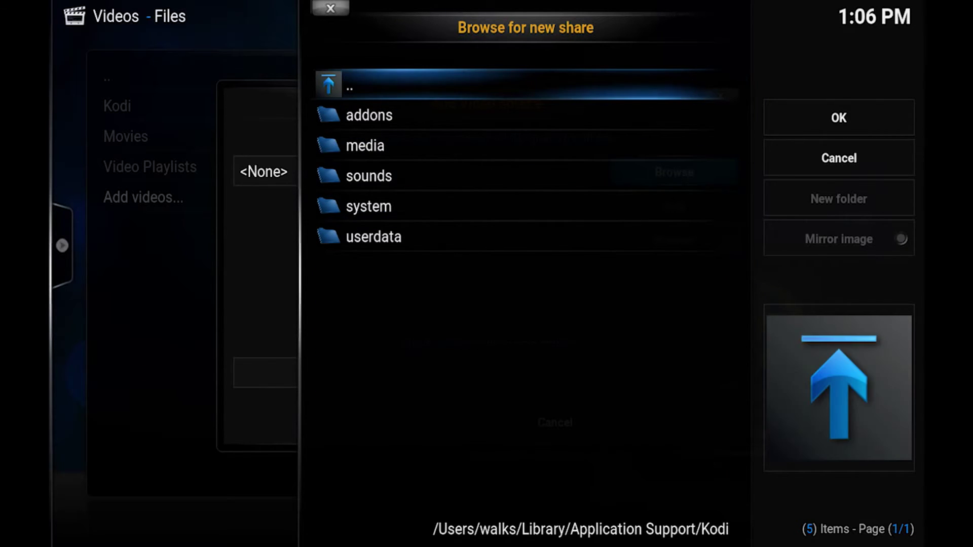
- Continue into userdata > addon_data > plugin.video.genesis
{"action": "key", "text": "Up"}
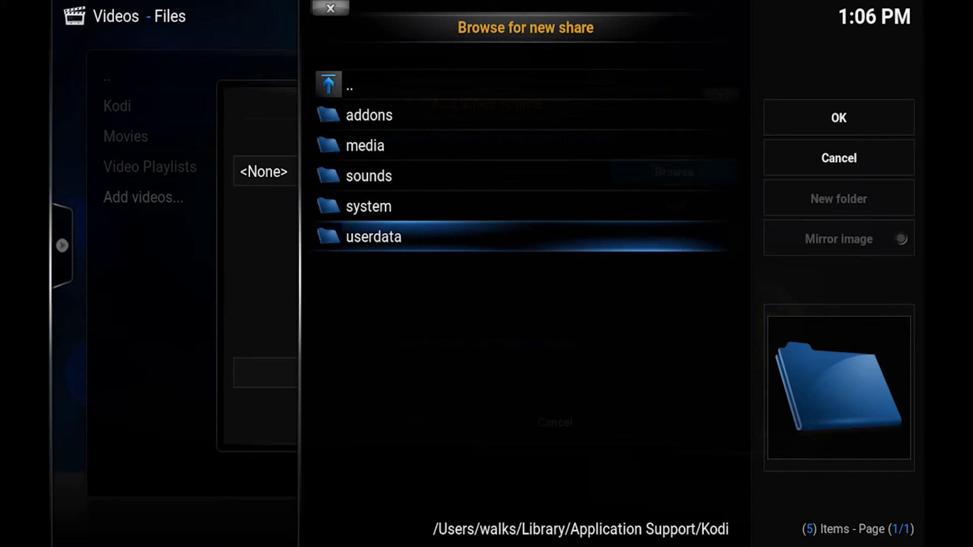
{"action": "key", "text": "Return"}
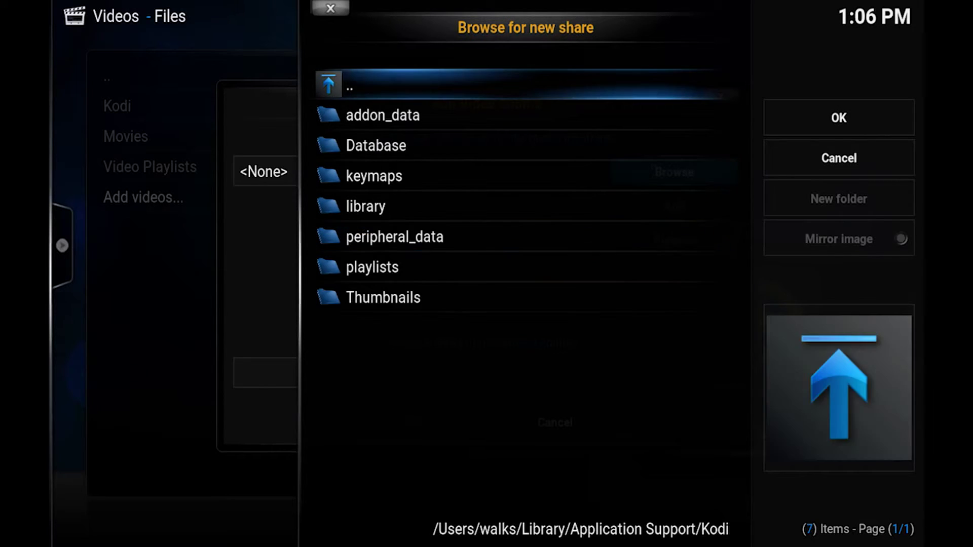
{"action": "key", "text": "Down"}
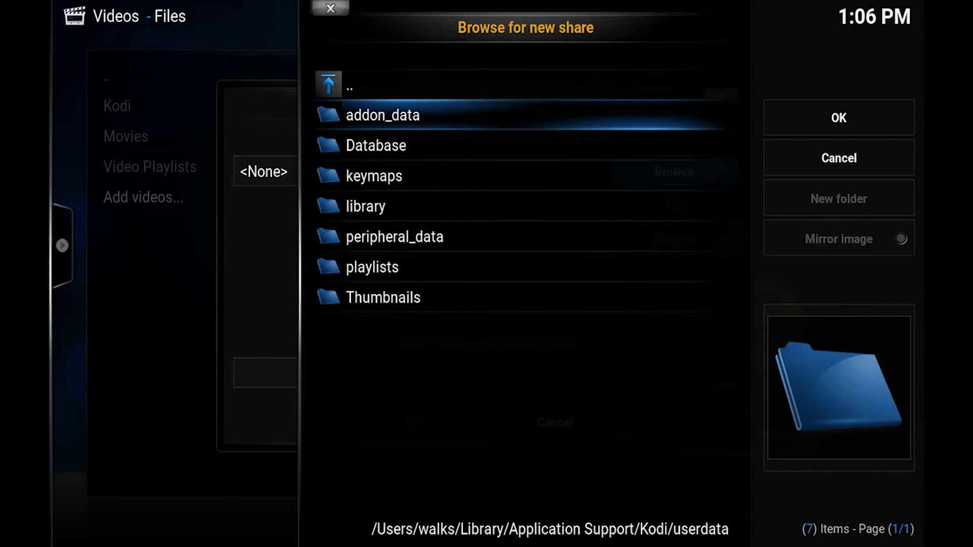
{"action": "key", "text": "Return"}
{"action": "key", "text": "Down"}
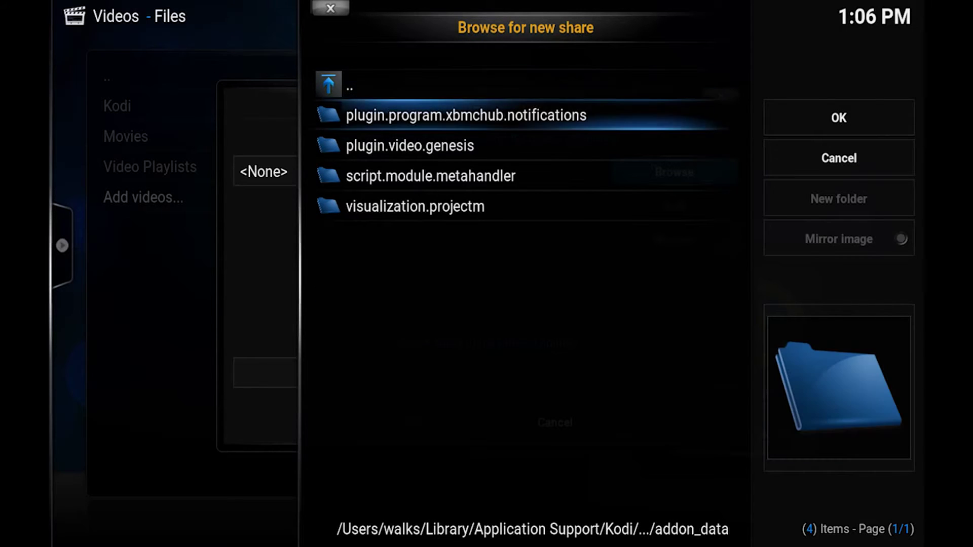
{"action": "key", "text": "Down"}
{"action": "key", "text": "Return"}
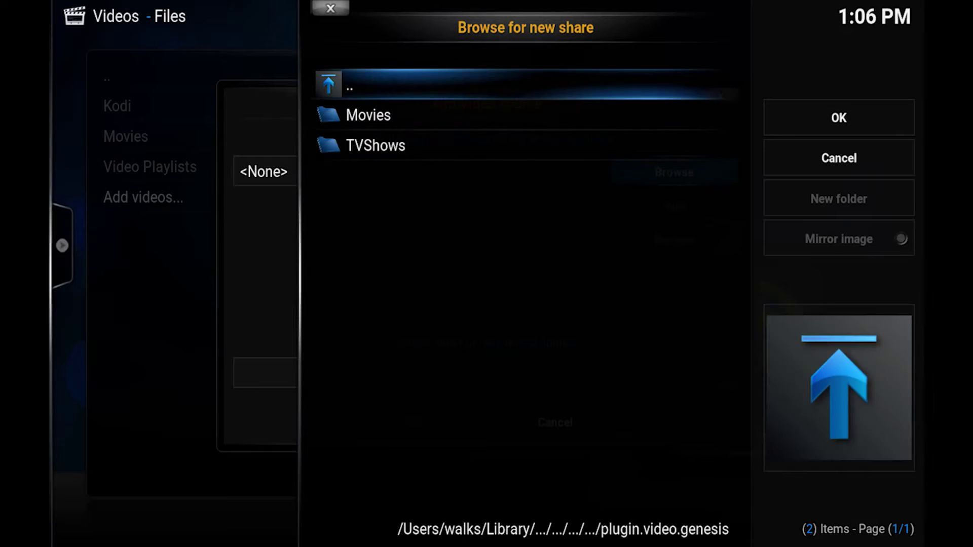
- Pick the Movies folder and accept it as the source path
{"action": "key", "text": "Down"}
{"action": "key", "text": "Down"}
{"action": "key", "text": "Up"}
{"action": "key", "text": "Down"}
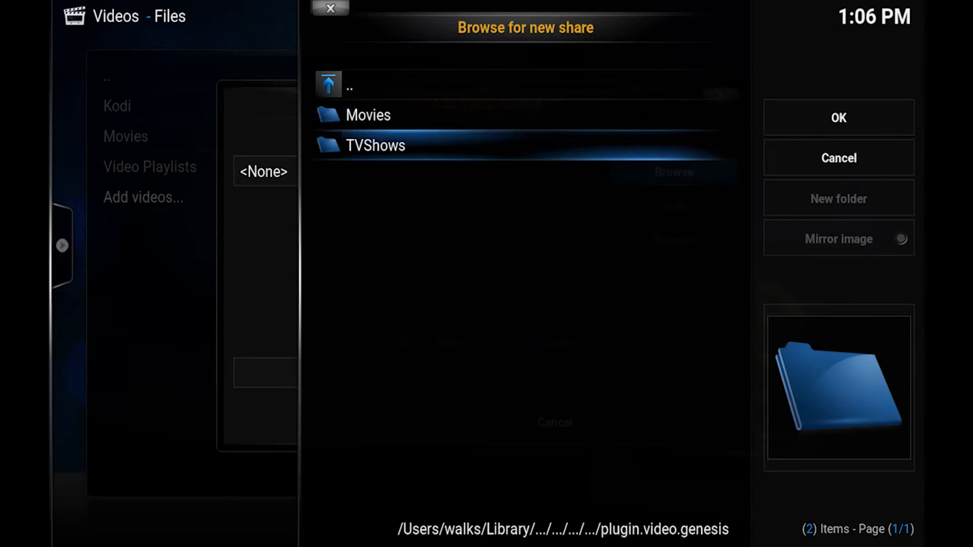
{"action": "key", "text": "Up"}
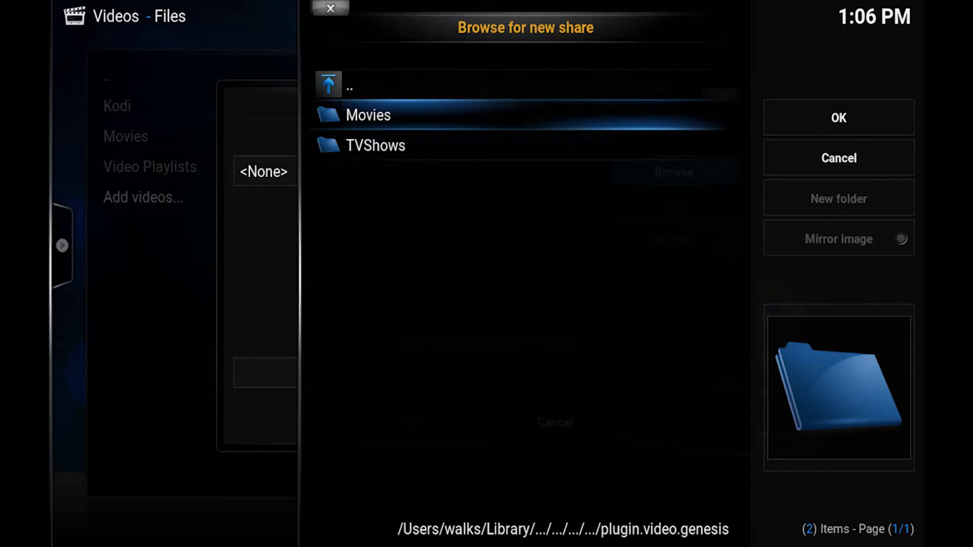
{"action": "key", "text": "Return"}
{"action": "key", "text": "Right"}
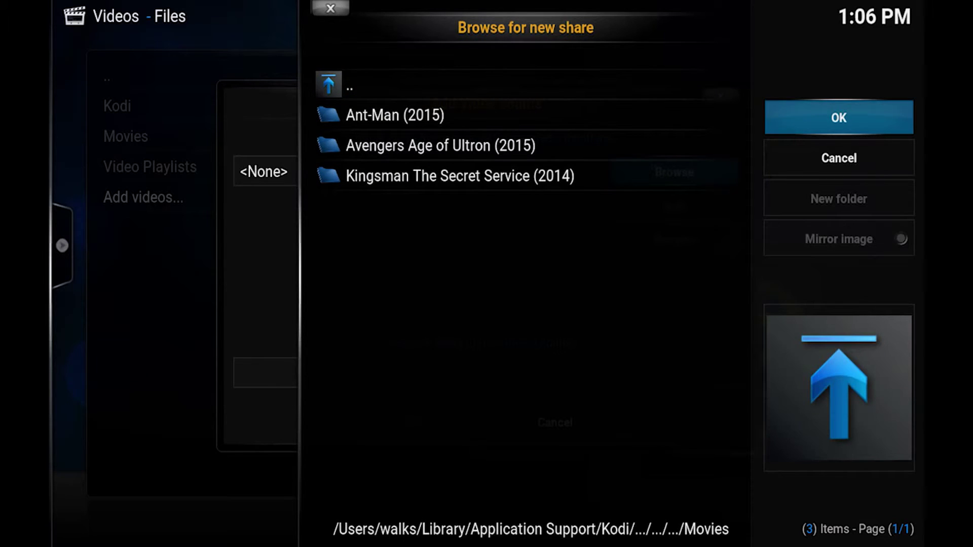
{"action": "key", "text": "Return"}
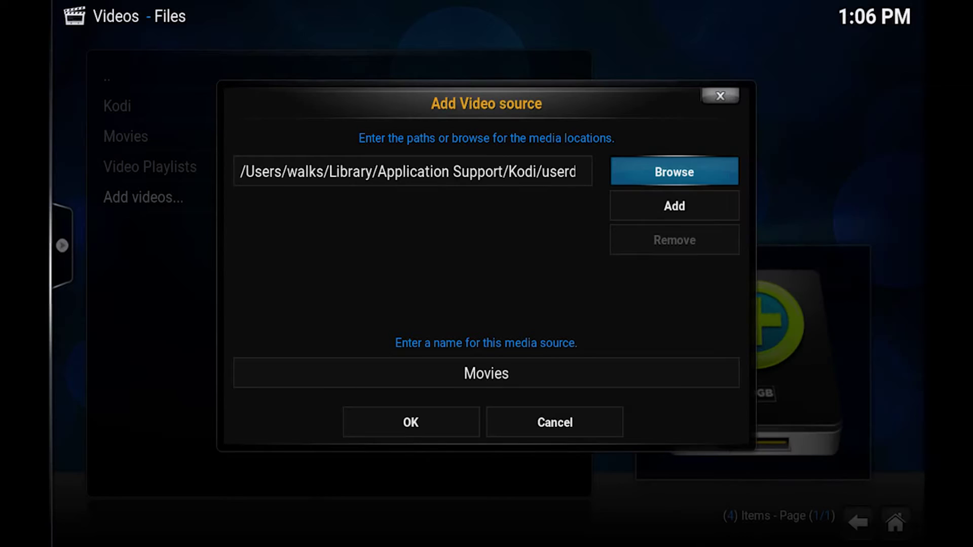
- Rename the source to 'Genesis Movies' and save it
{"action": "key", "text": "Down"}
{"action": "key", "text": "Down"}
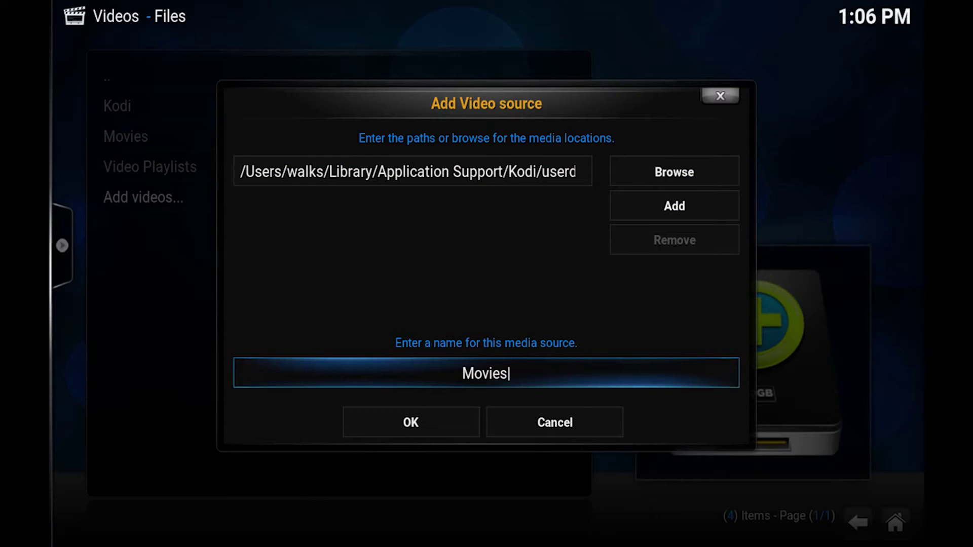
{"action": "key", "text": "BackSpace"}
{"action": "key", "text": "BackSpace"}
{"action": "key", "text": "BackSpace"}
{"action": "key", "text": "BackSpace"}
{"action": "key", "text": "BackSpace"}
{"action": "key", "text": "BackSpace"}
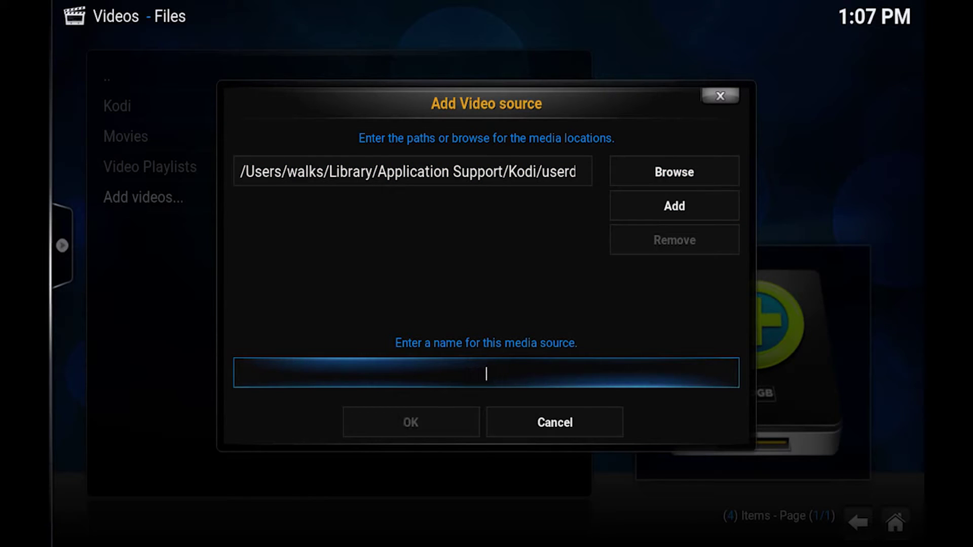
{"action": "type", "text": "Genesis Movies"}
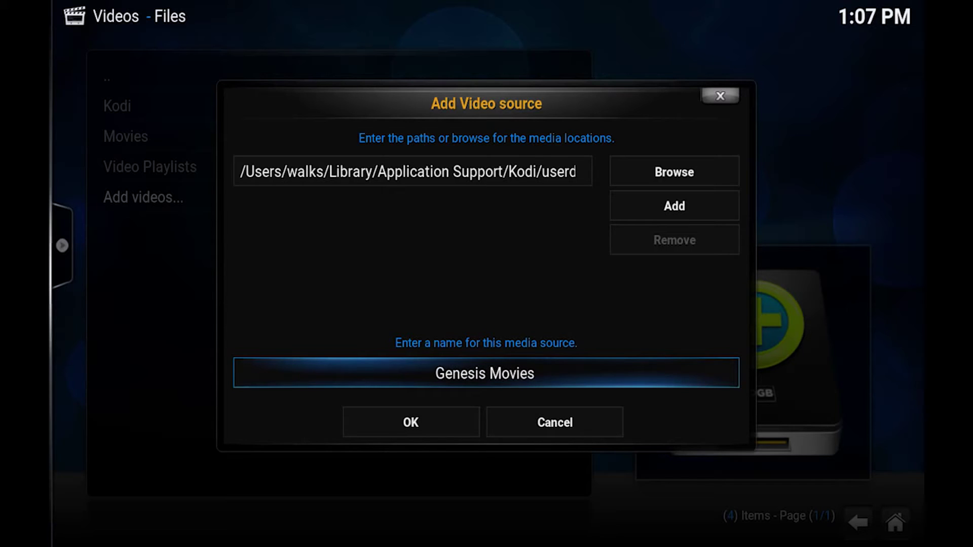
{"action": "key", "text": "Down"}
{"action": "key", "text": "Return"}
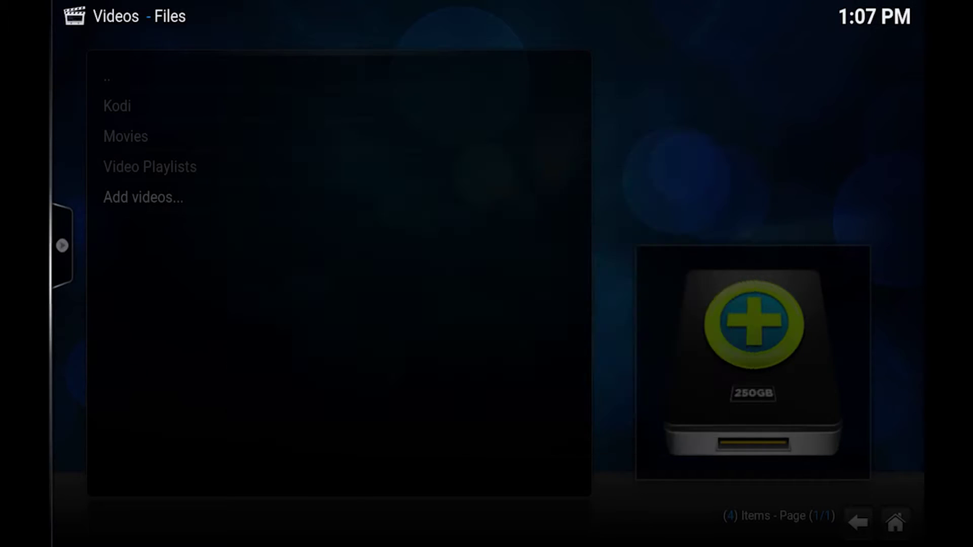
- Set the folder content to Movies and refresh information for all items
{"action": "key", "text": "Left"}
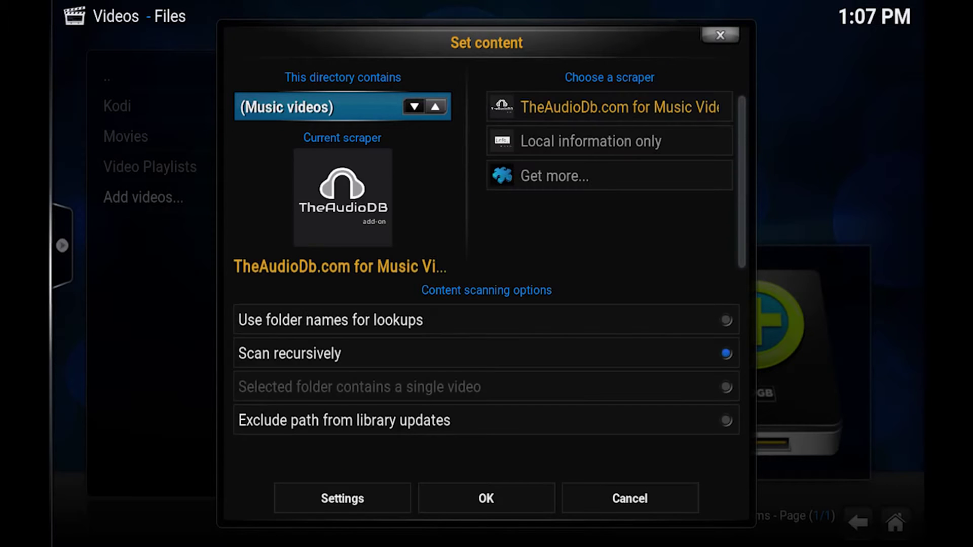
{"action": "key", "text": "Left"}
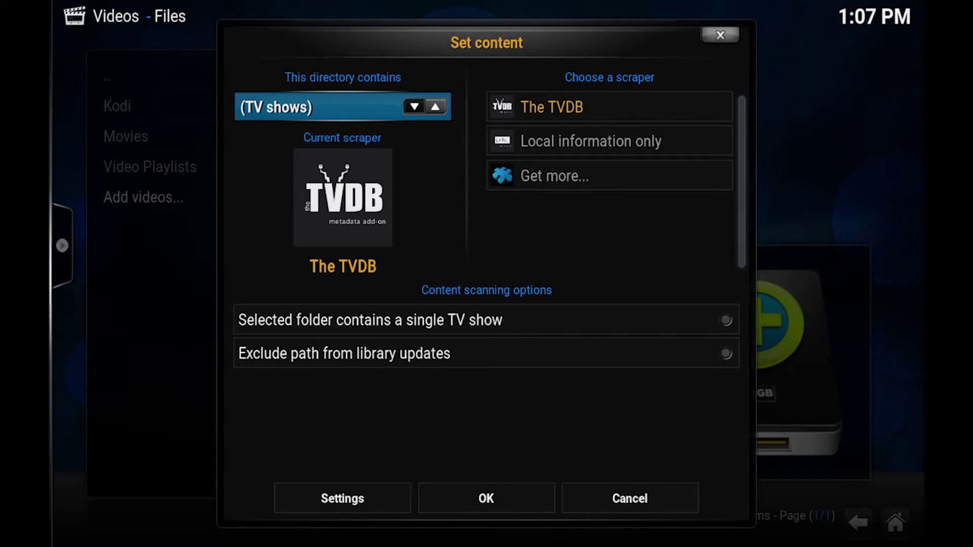
{"action": "key", "text": "Left"}
{"action": "key", "text": "Down"}
{"action": "key", "text": "Down"}
{"action": "key", "text": "Down"}
{"action": "key", "text": "Down"}
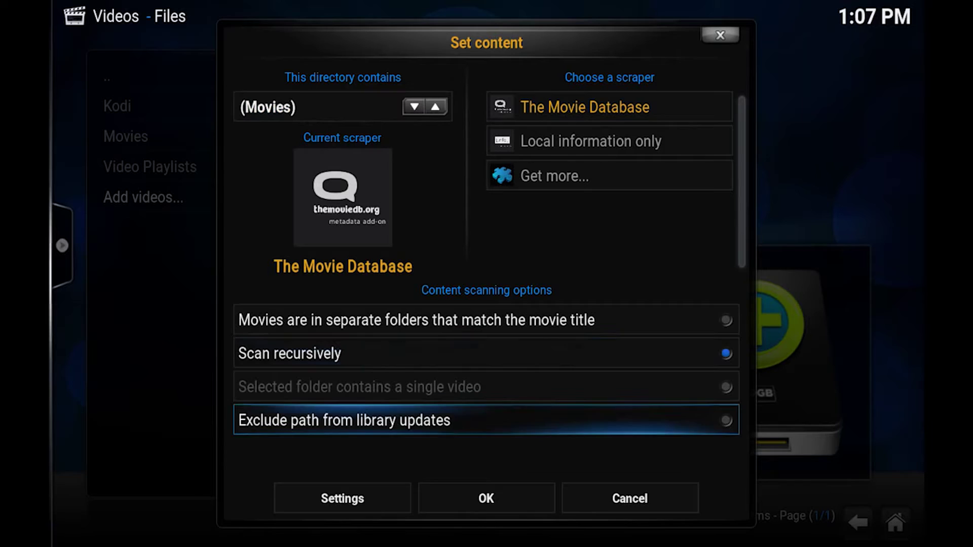
{"action": "key", "text": "Return"}
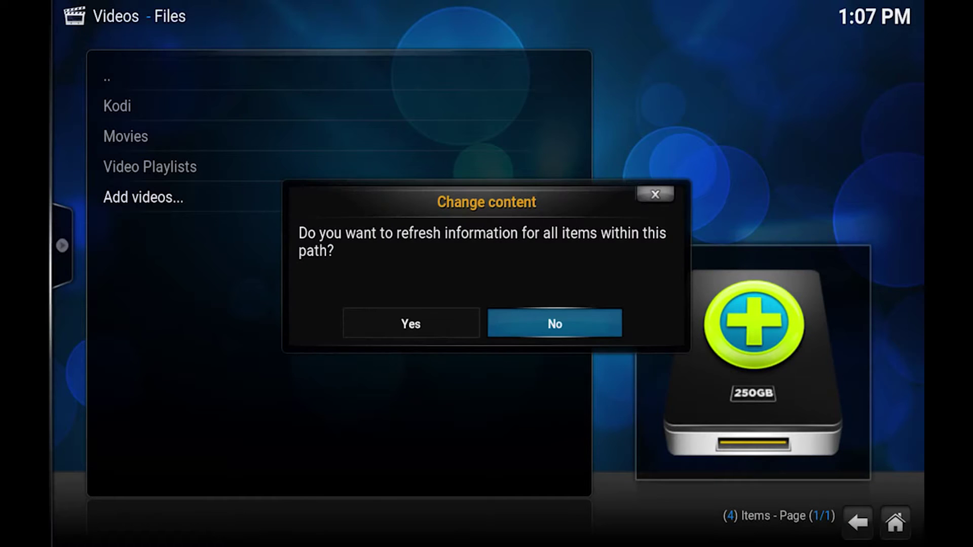
{"action": "key", "text": "Left"}
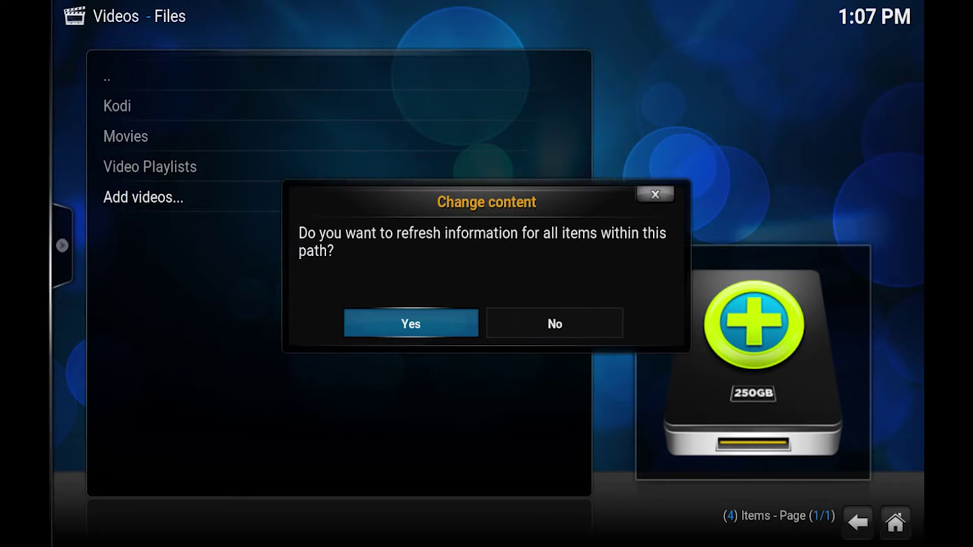
{"action": "key", "text": "Return"}
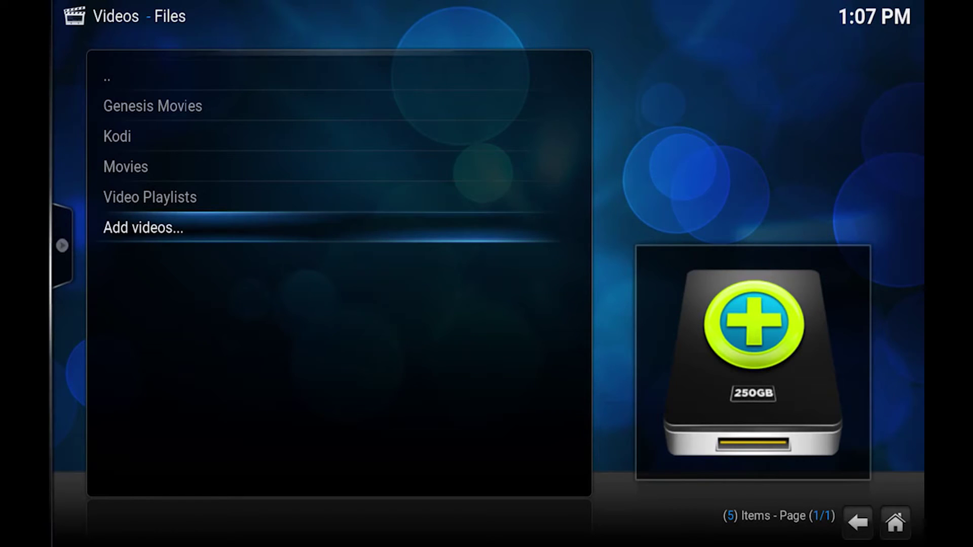
- Start another Add videos source, browse for its path, and enter the Home folder
{"action": "key", "text": "Return"}
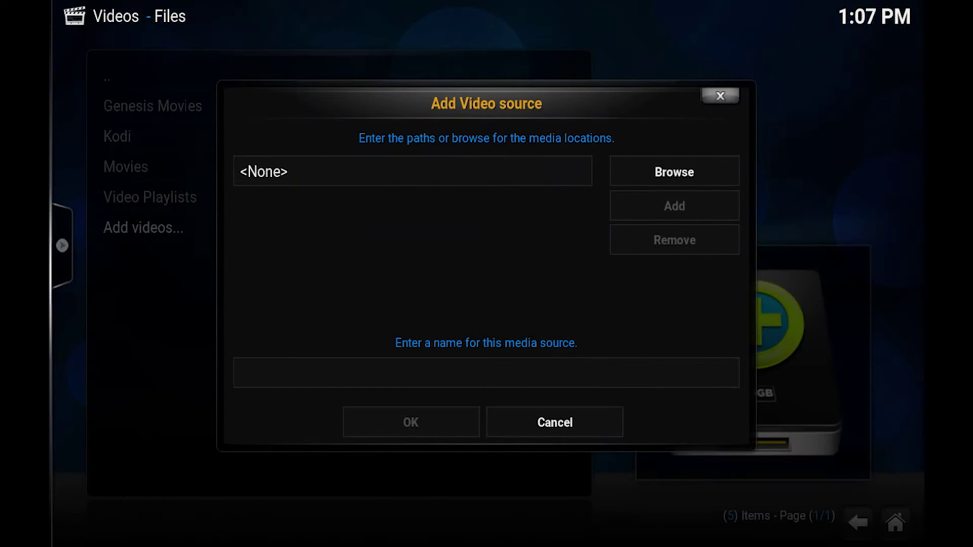
{"action": "key", "text": "Right"}
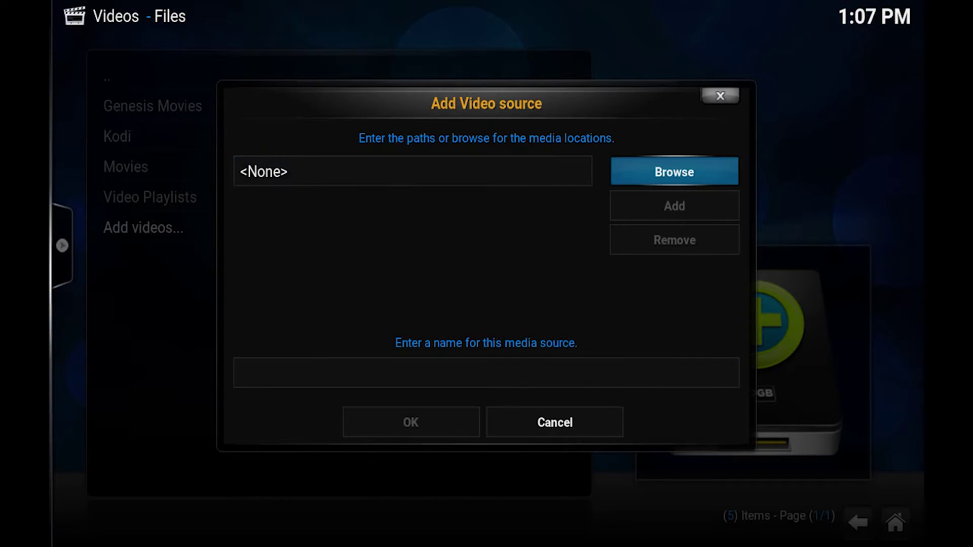
{"action": "key", "text": "Return"}
{"action": "key", "text": "Down"}
{"action": "key", "text": "Down"}
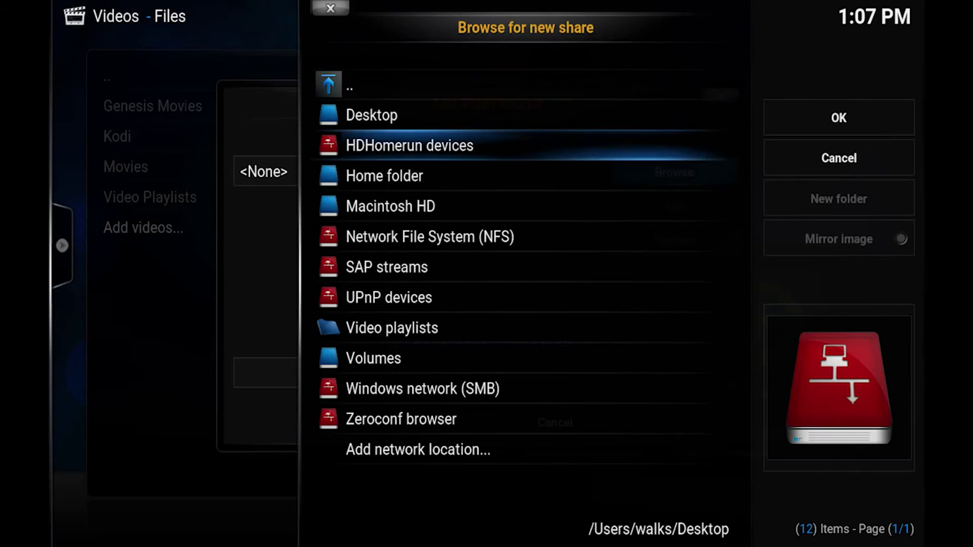
{"action": "key", "text": "Down"}
{"action": "key", "text": "Return"}
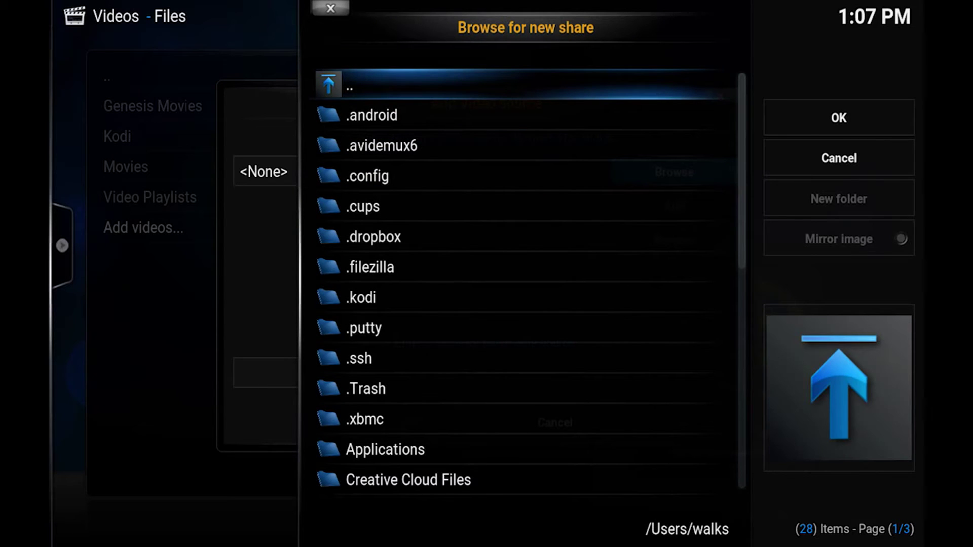
- Browse through Library > Application Support > Kodi
{"action": "key", "text": "Page_Down"}
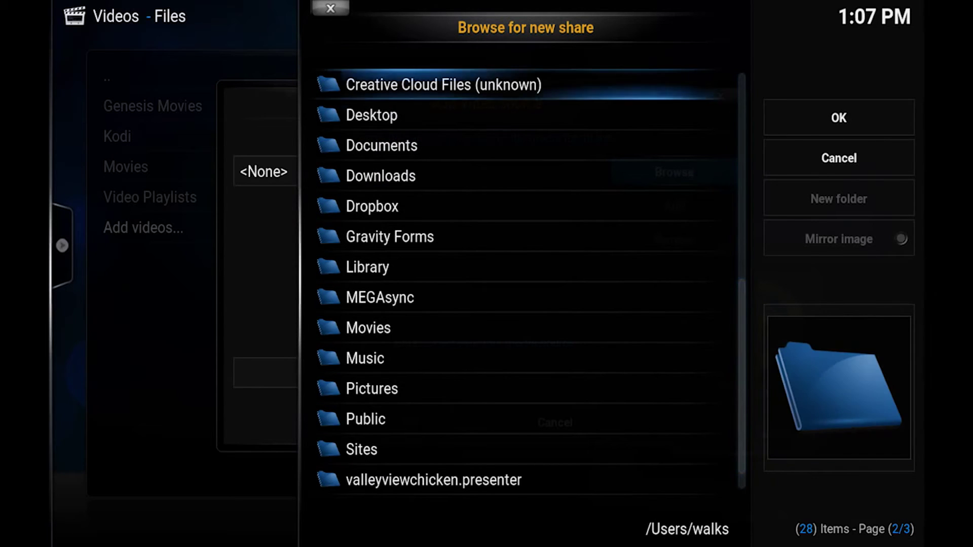
{"action": "key", "text": "Down"}
{"action": "key", "text": "Down"}
{"action": "key", "text": "Down"}
{"action": "key", "text": "Down"}
{"action": "key", "text": "Down"}
{"action": "key", "text": "Down"}
{"action": "key", "text": "Return"}
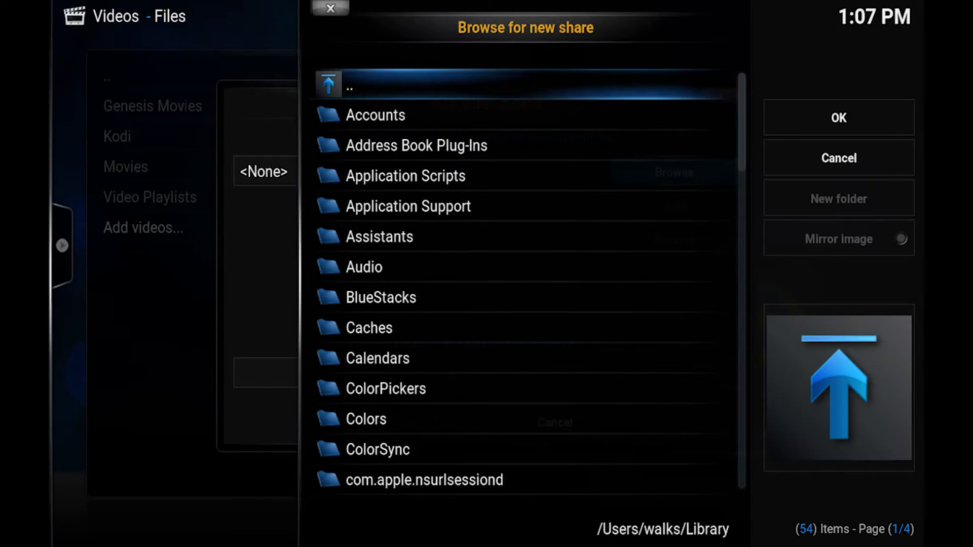
{"action": "key", "text": "Down"}
{"action": "key", "text": "Down"}
{"action": "key", "text": "Down"}
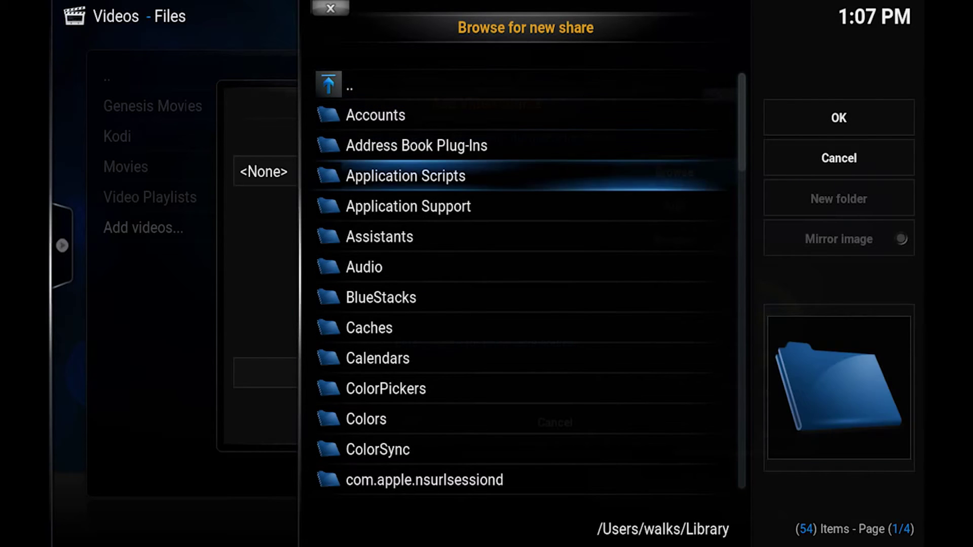
{"action": "key", "text": "Down"}
{"action": "key", "text": "Return"}
{"action": "key", "text": "Page_Down"}
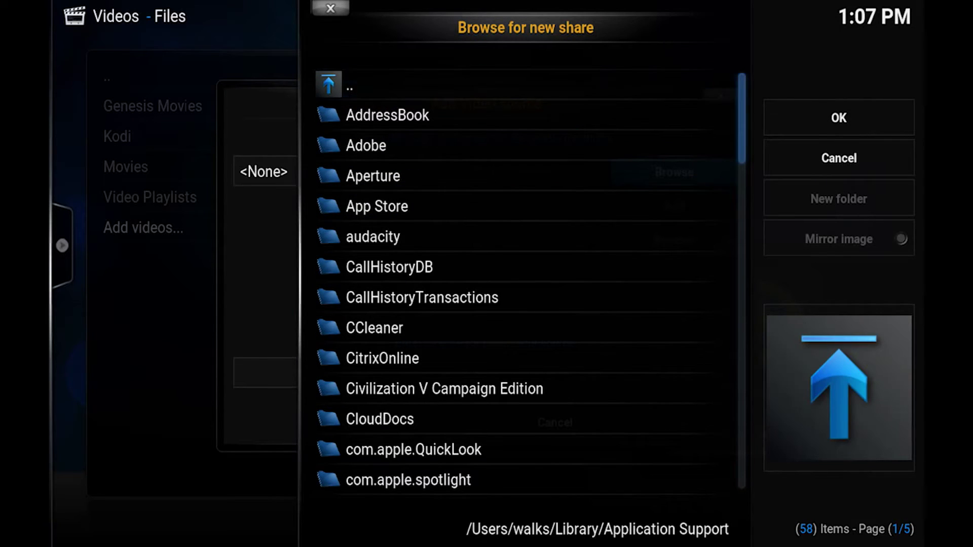
{"action": "key", "text": "Page_Down"}
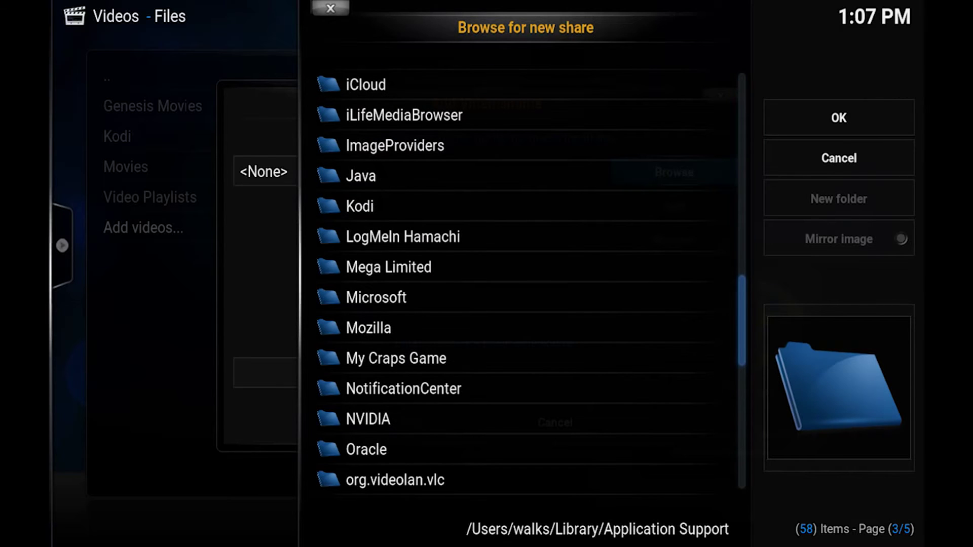
{"action": "key", "text": "Down"}
{"action": "key", "text": "Down"}
{"action": "key", "text": "Down"}
{"action": "key", "text": "Down"}
{"action": "key", "text": "Return"}
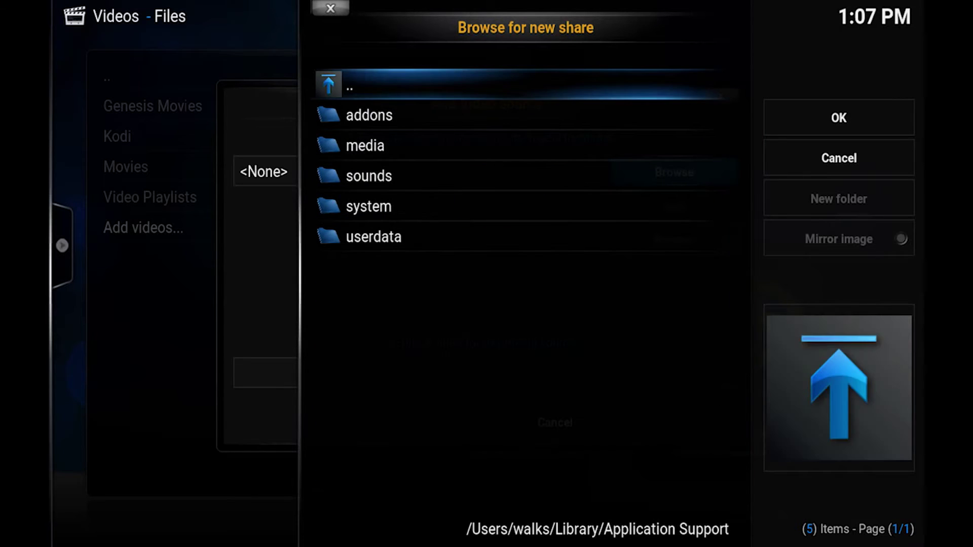
- Continue into userdata > addon_data > plugin.video.genesis > TVShows
{"action": "key", "text": "Up"}
{"action": "key", "text": "Return"}
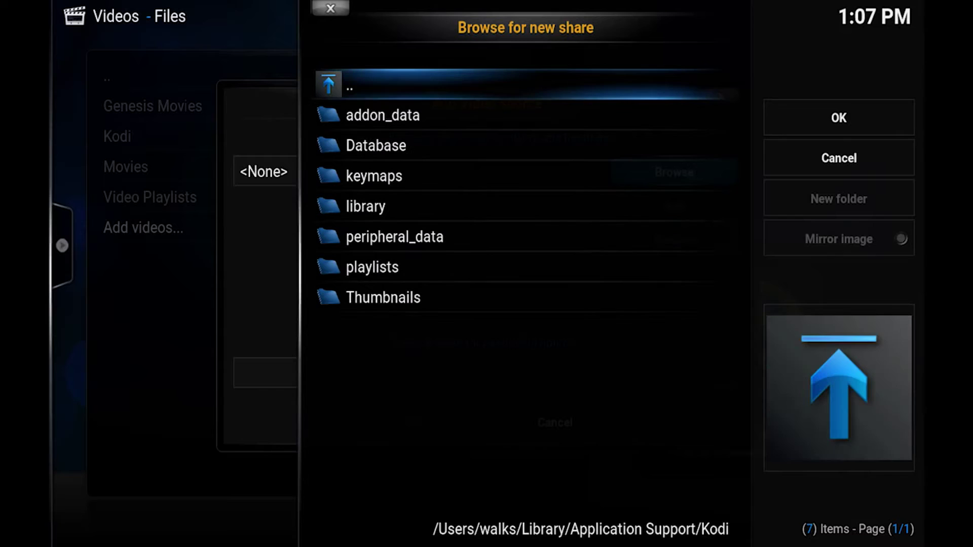
{"action": "key", "text": "Down"}
{"action": "key", "text": "Return"}
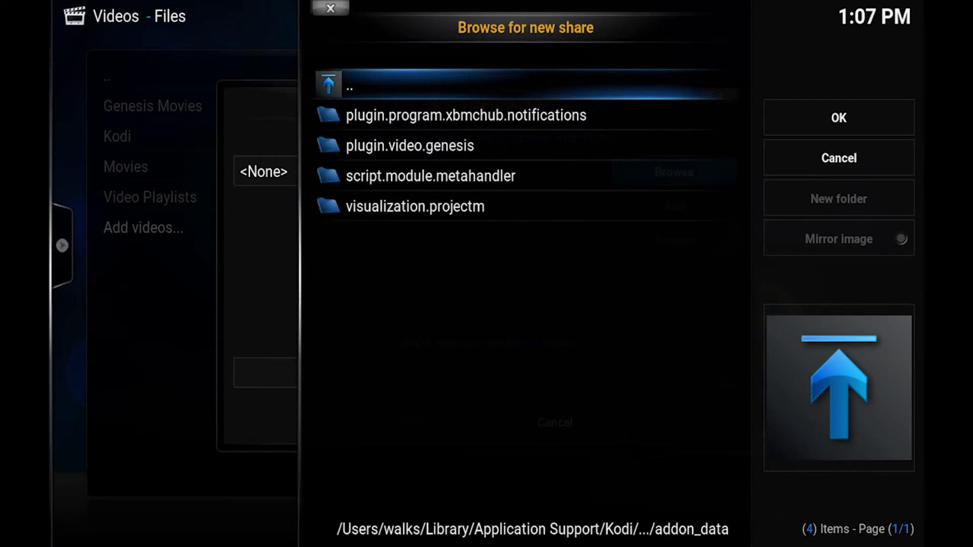
{"action": "key", "text": "Down"}
{"action": "key", "text": "Down"}
{"action": "key", "text": "Return"}
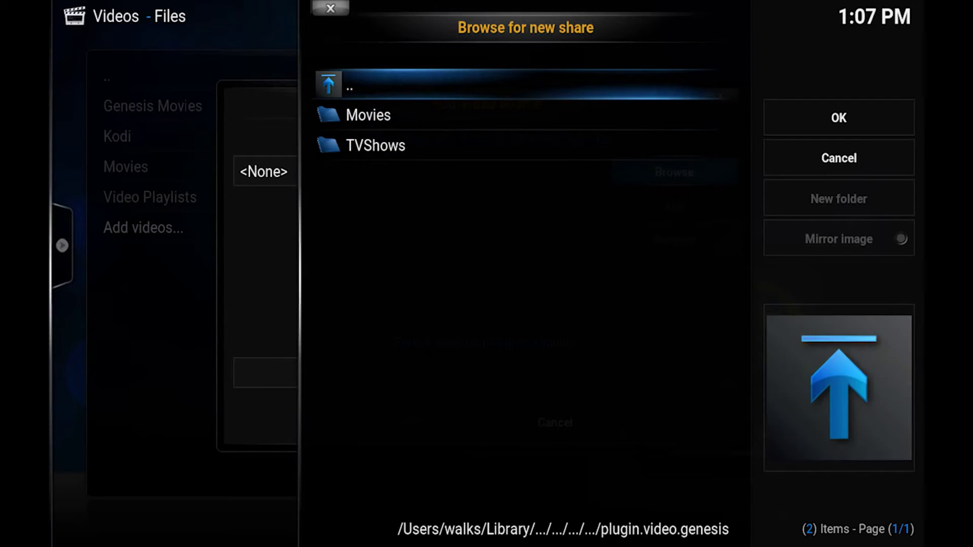
{"action": "key", "text": "Down"}
{"action": "key", "text": "Down"}
{"action": "key", "text": "Return"}
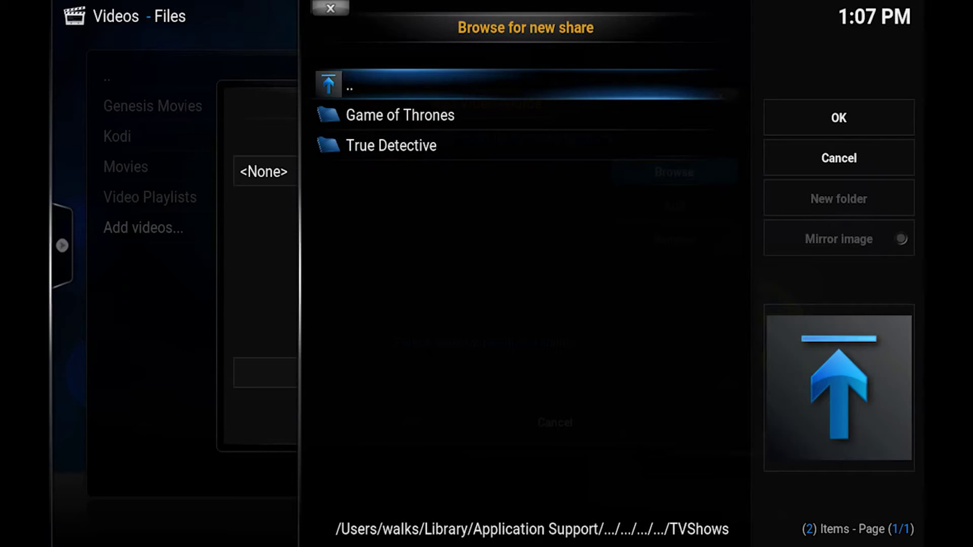
{"action": "key", "text": "Right"}
- Accept the TVShows path, rename the source 'Genesis TV Shows', and confirm it
{"action": "key", "text": "Return"}
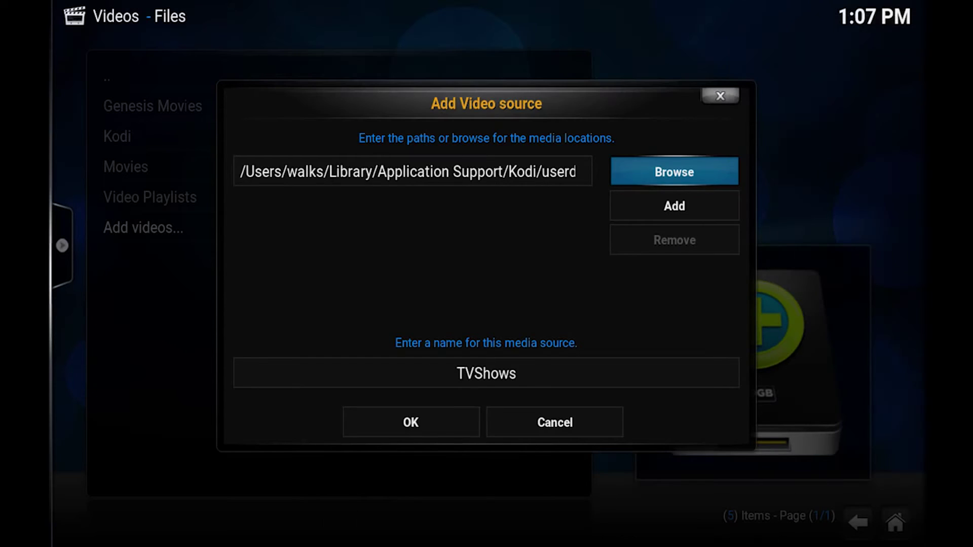
{"action": "key", "text": "Down"}
{"action": "key", "text": "Down"}
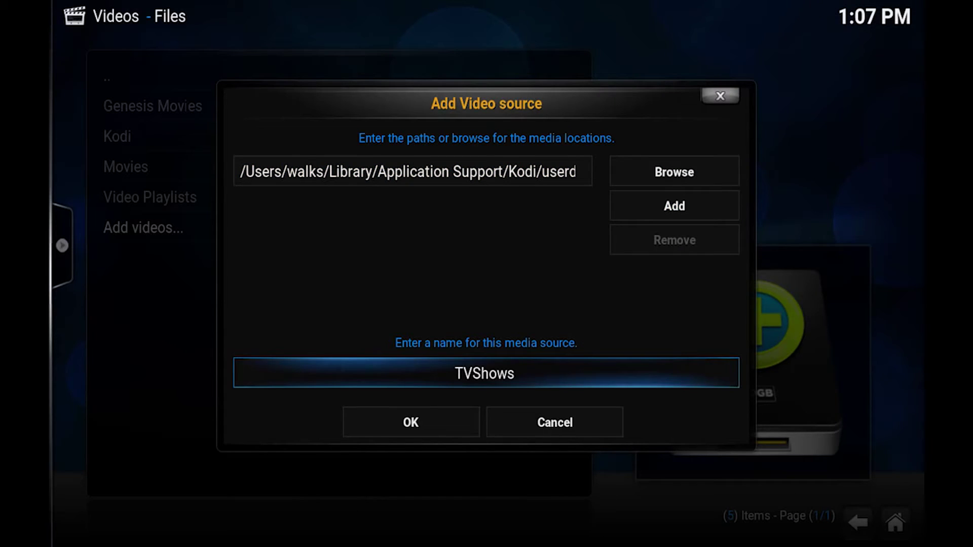
{"action": "key", "text": "BackSpace"}
{"action": "key", "text": "BackSpace"}
{"action": "key", "text": "BackSpace"}
{"action": "key", "text": "BackSpace"}
{"action": "key", "text": "BackSpace"}
{"action": "key", "text": "BackSpace"}
{"action": "key", "text": "BackSpace"}
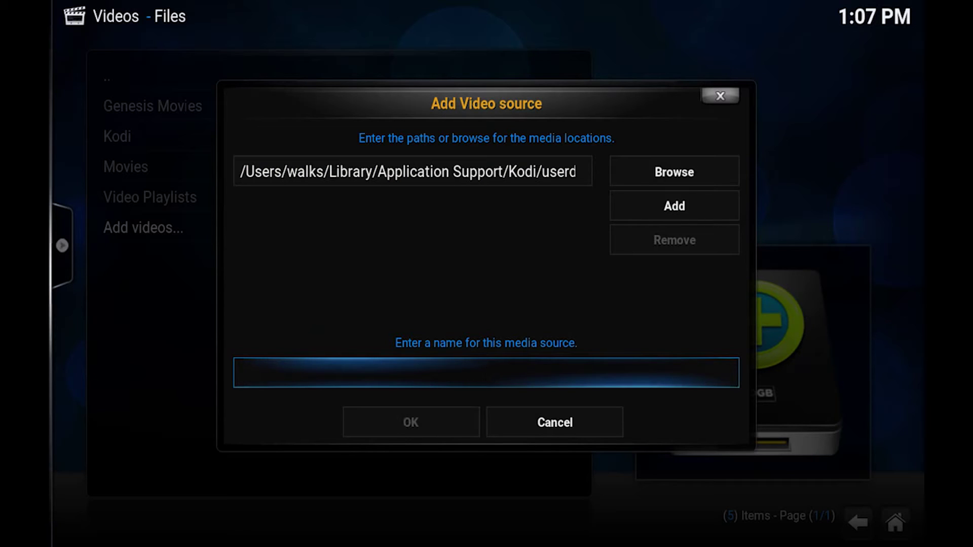
{"action": "type", "text": "Genesis TV"}
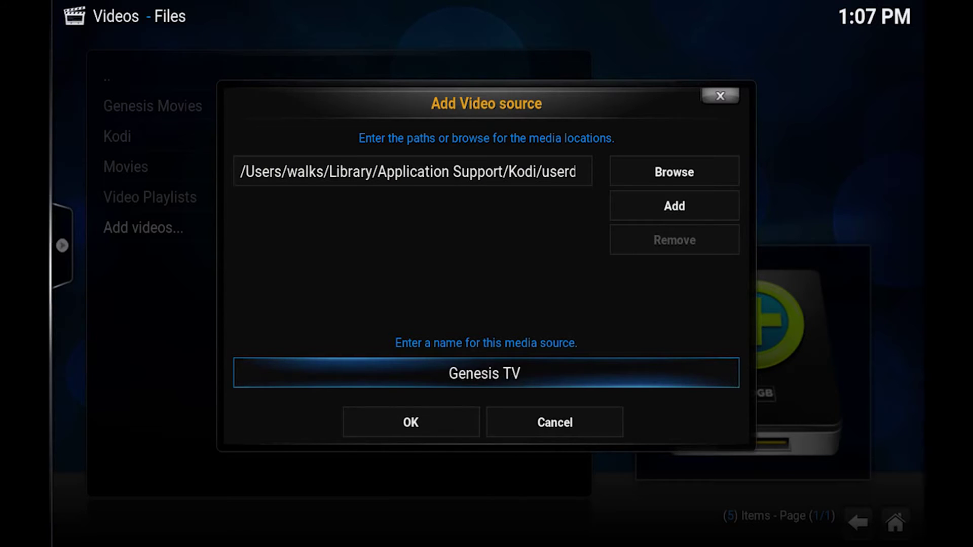
{"action": "type", "text": " Shows"}
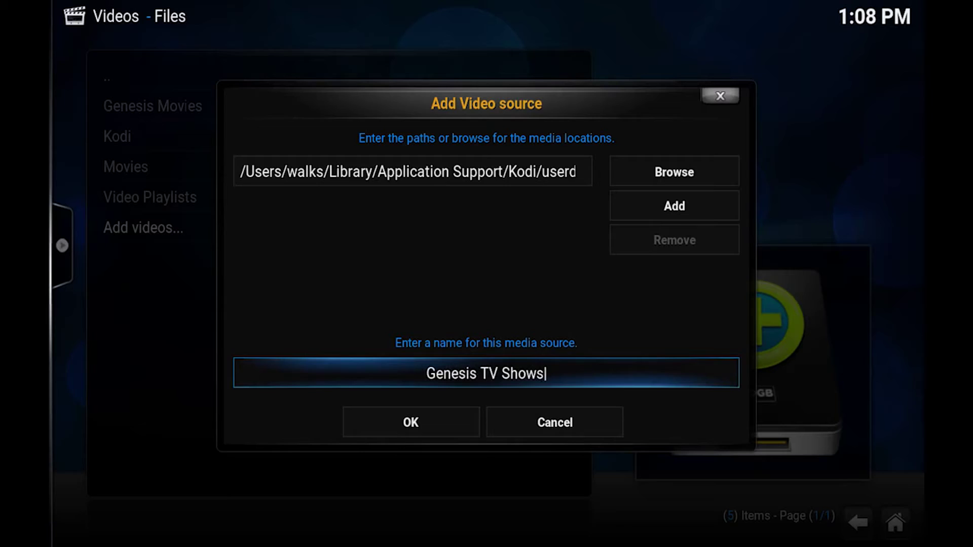
{"action": "key", "text": "Return"}
{"action": "left_click", "coordinate": [278, 216]}
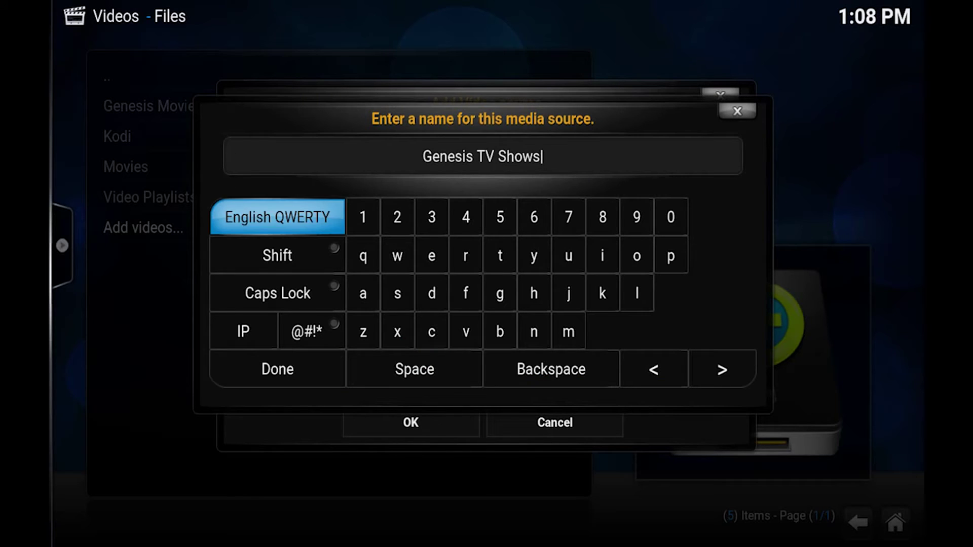
{"action": "left_click", "coordinate": [277, 368]}
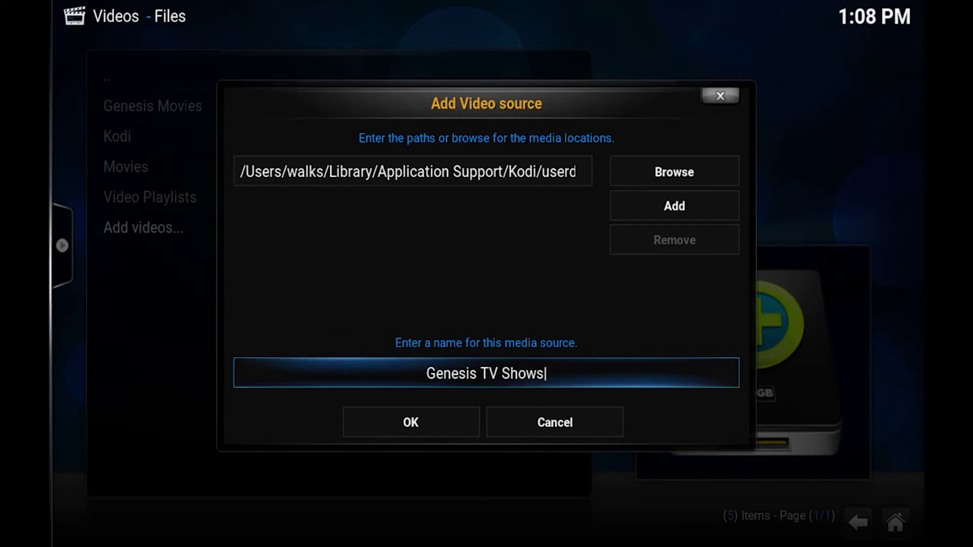
{"action": "left_click", "coordinate": [410, 422]}
{"action": "key", "text": "Return"}
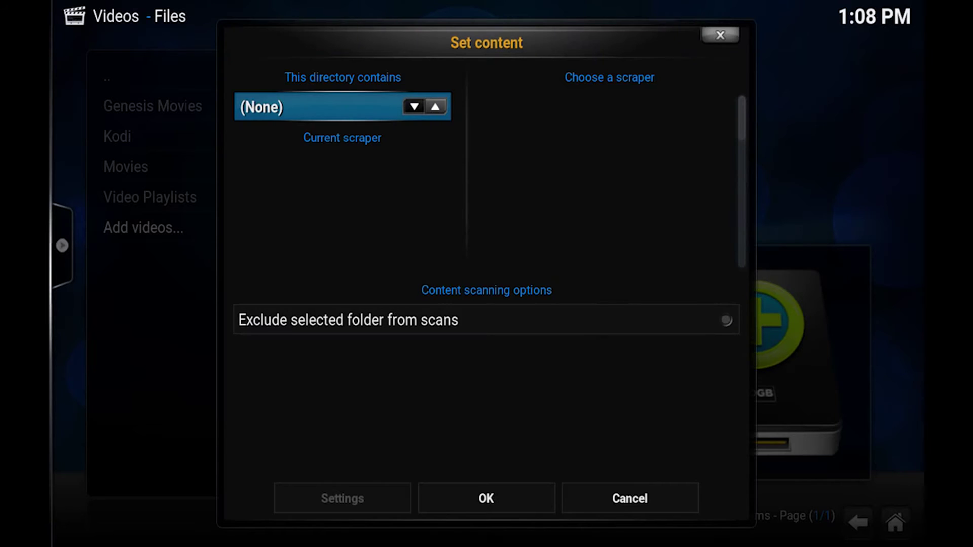
- Set the content type to TV shows and refresh information for all items
{"action": "key", "text": "Down"}
{"action": "key", "text": "Down"}
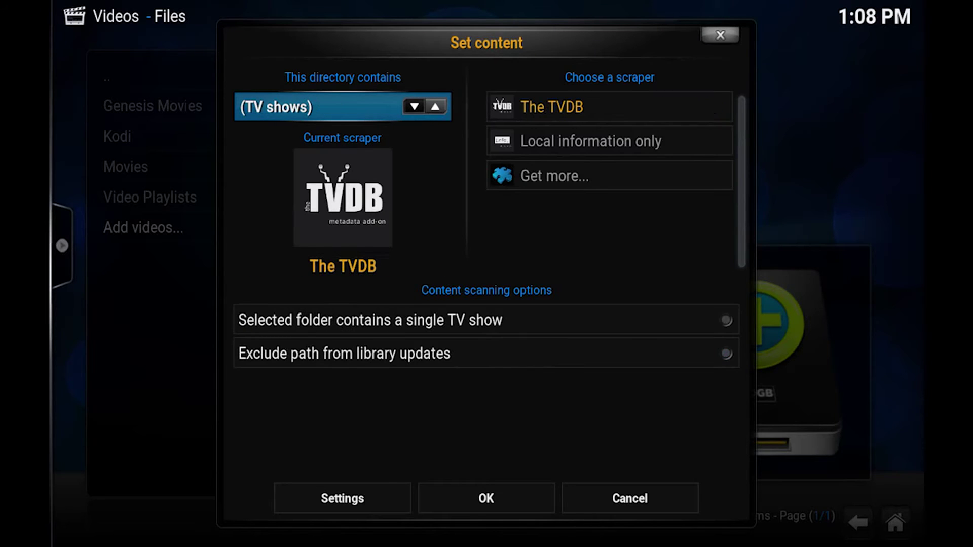
{"action": "key", "text": "Down"}
{"action": "key", "text": "Down"}
{"action": "key", "text": "Down"}
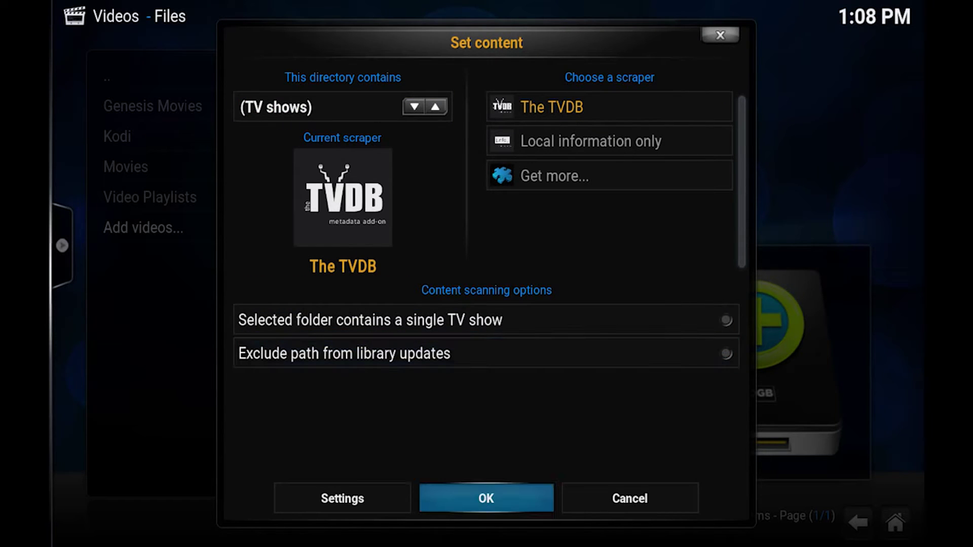
{"action": "key", "text": "Return"}
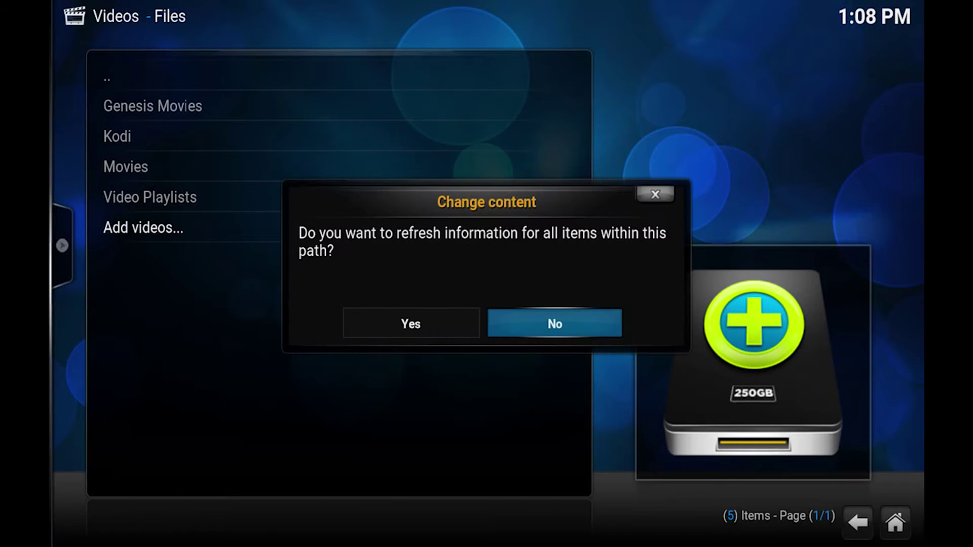
{"action": "key", "text": "Left"}
{"action": "key", "text": "Return"}
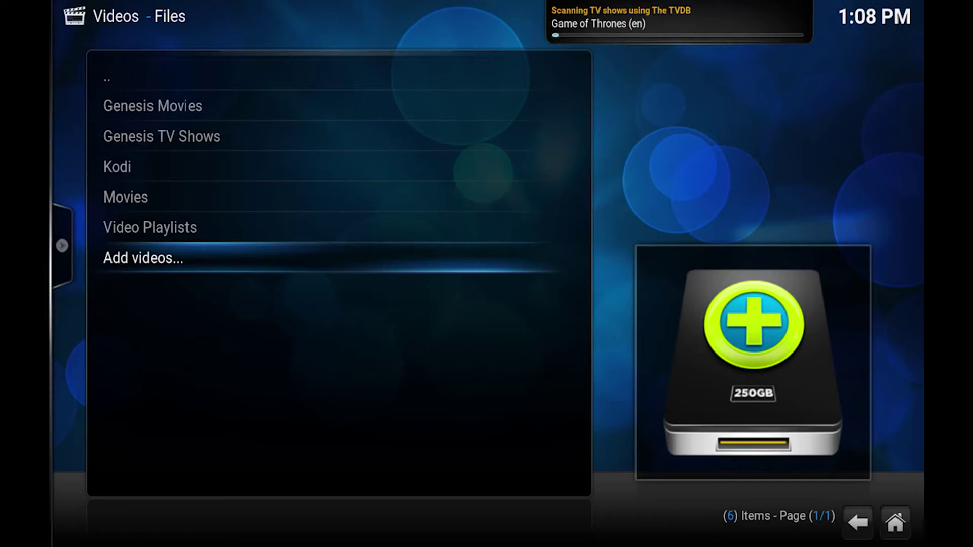
{"action": "key", "text": "Escape"}
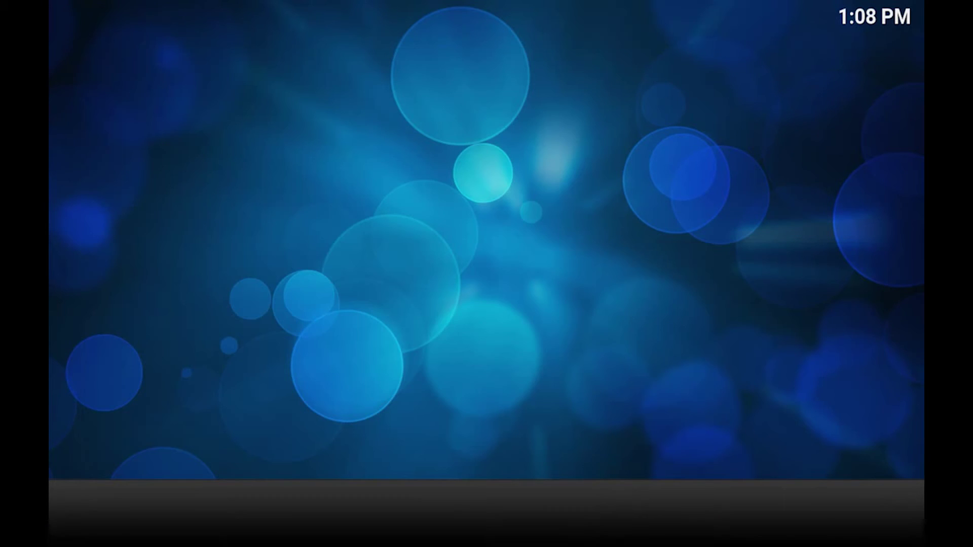
{"action": "key", "text": "Right"}
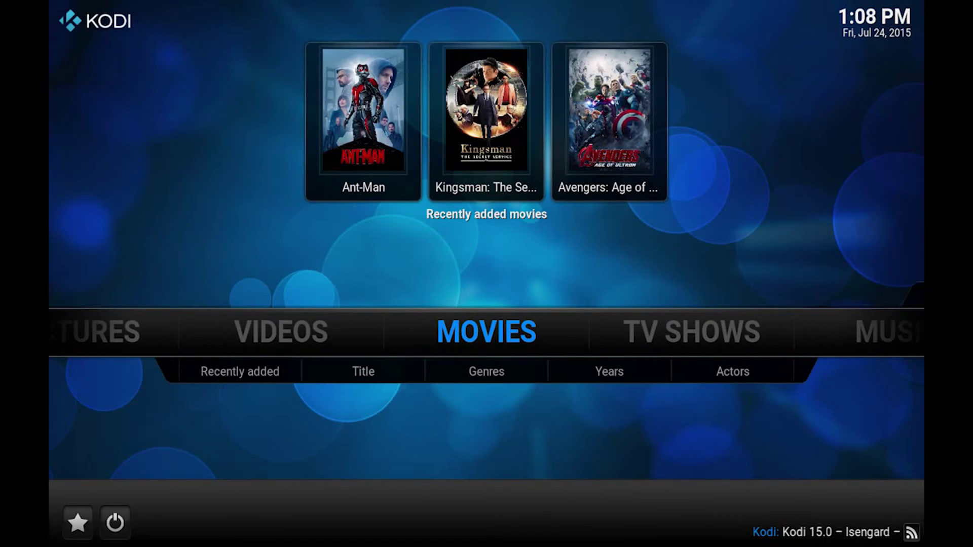
{"action": "key", "text": "Right"}
{"action": "key", "text": "Left"}
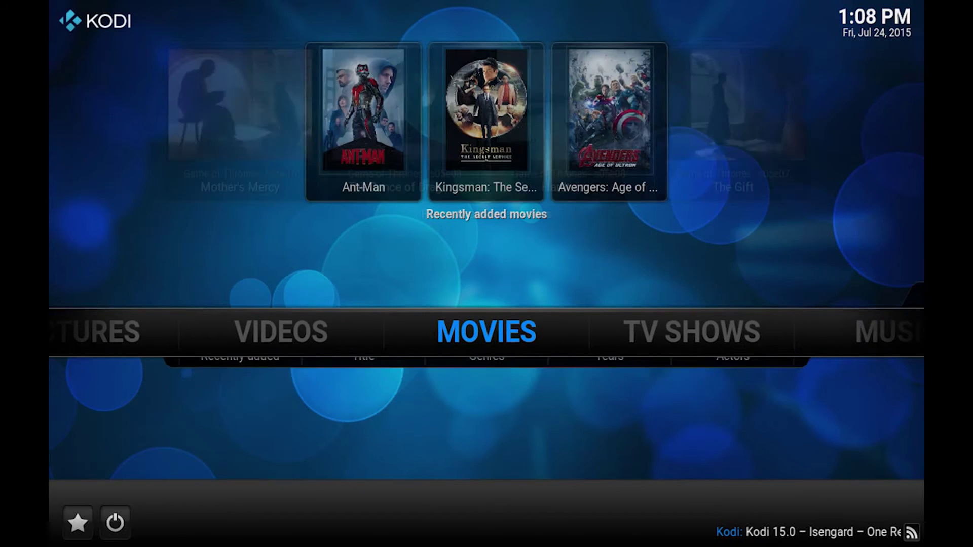
{"action": "key", "text": "Return"}
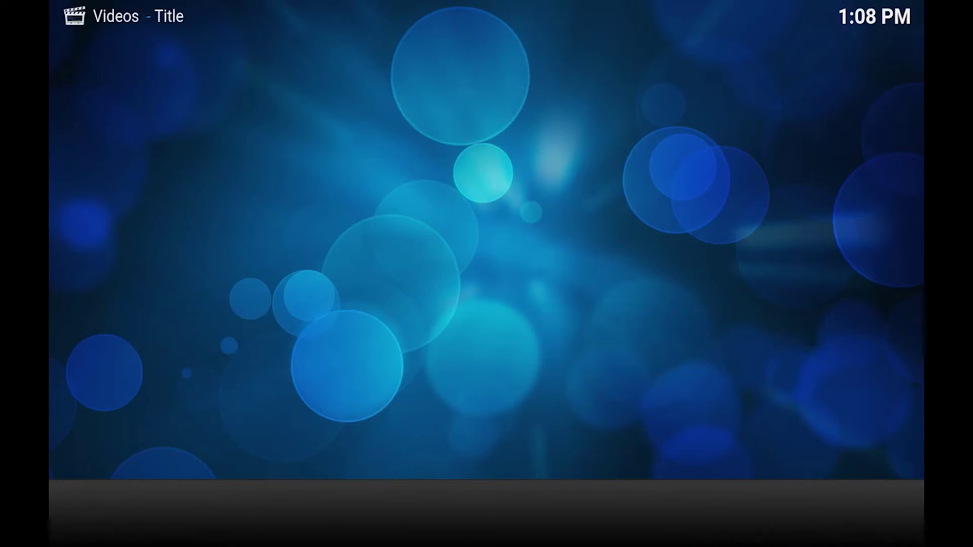
{"action": "key", "text": "Down"}
{"action": "key", "text": "Down"}
{"action": "key", "text": "Down"}
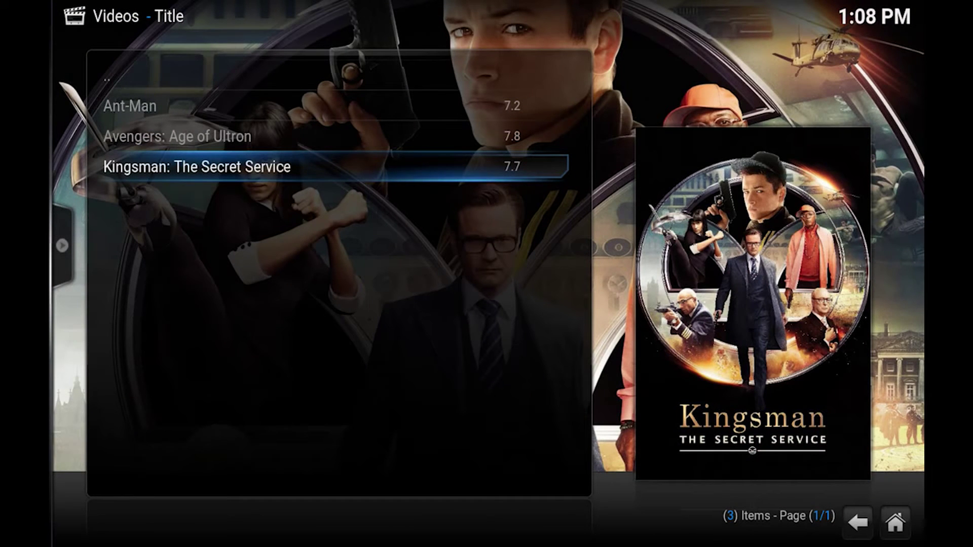
{"action": "key", "text": "Up"}
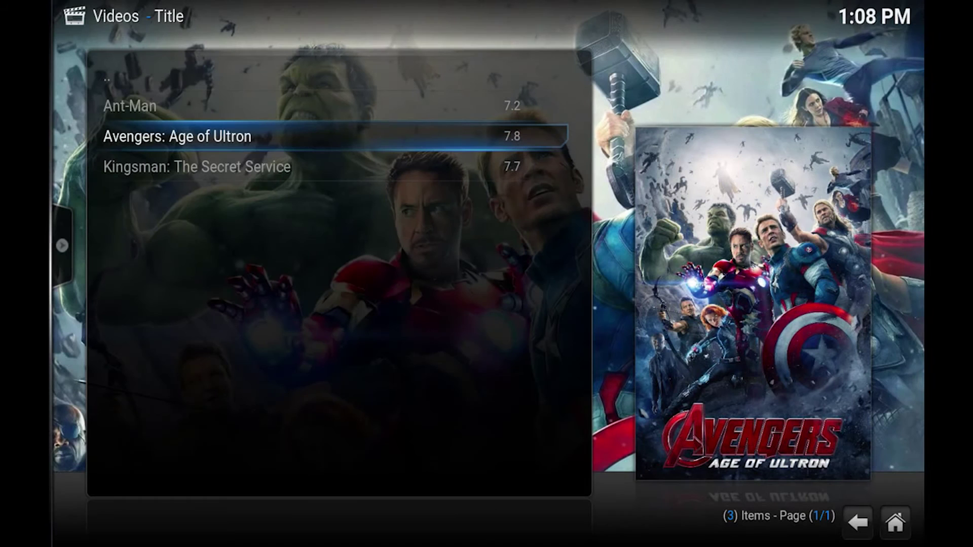
{"action": "key", "text": "Return"}
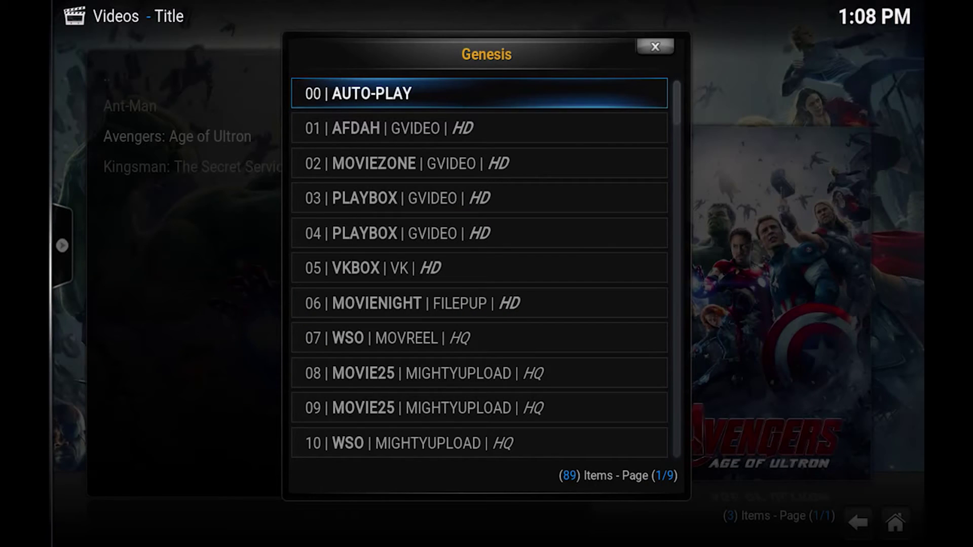
{"action": "key", "text": "Down"}
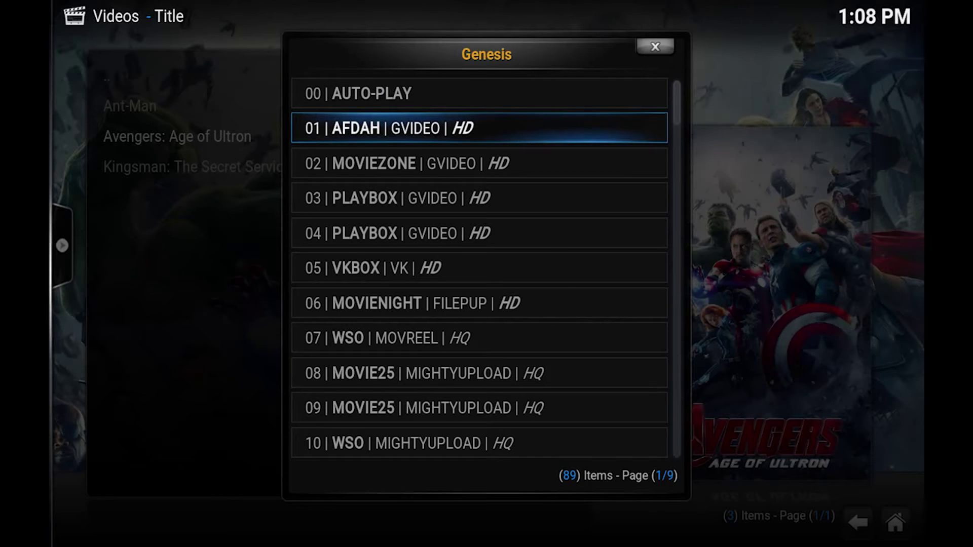
{"action": "key", "text": "Down"}
{"action": "key", "text": "Down"}
{"action": "key", "text": "Down"}
{"action": "key", "text": "Down"}
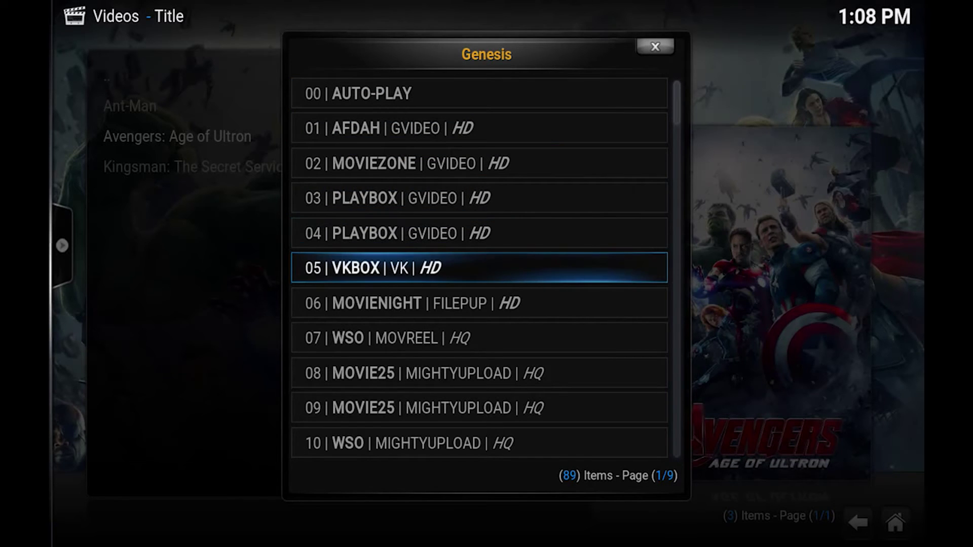
{"action": "key", "text": "Up"}
{"action": "key", "text": "Up"}
{"action": "key", "text": "Up"}
{"action": "key", "text": "Up"}
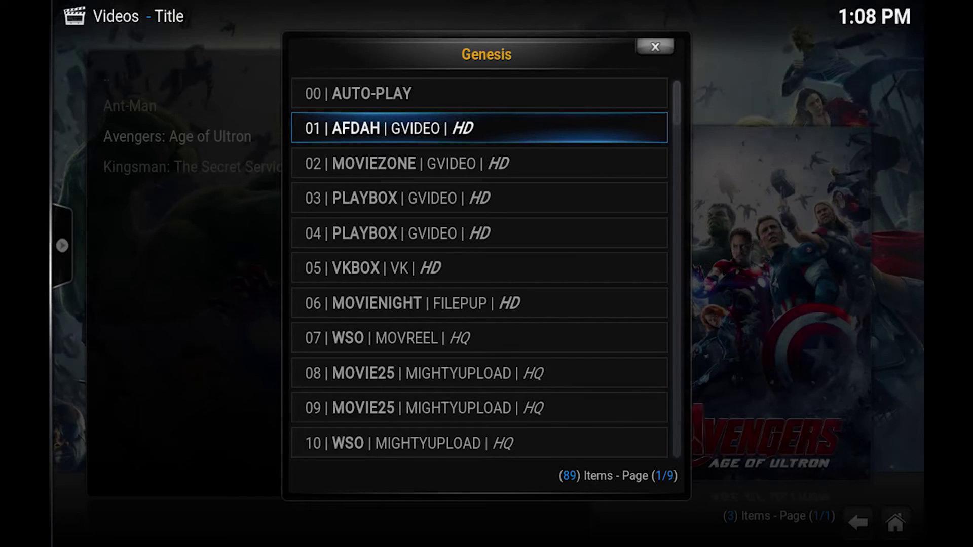
{"action": "key", "text": "Escape"}
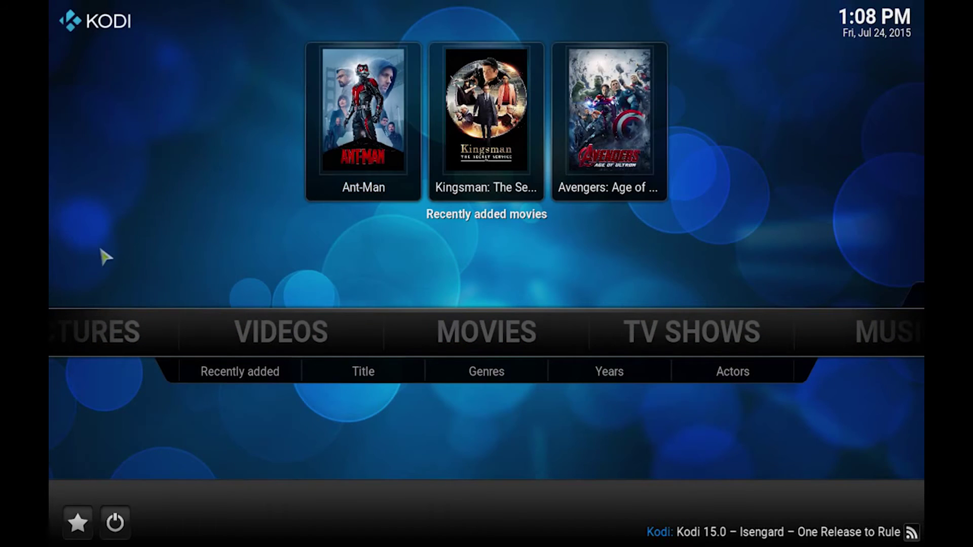
- Exit desktop Kodi from its power menu and restore the BlueStacks App Player window
{"action": "left_click", "coordinate": [116, 525]}
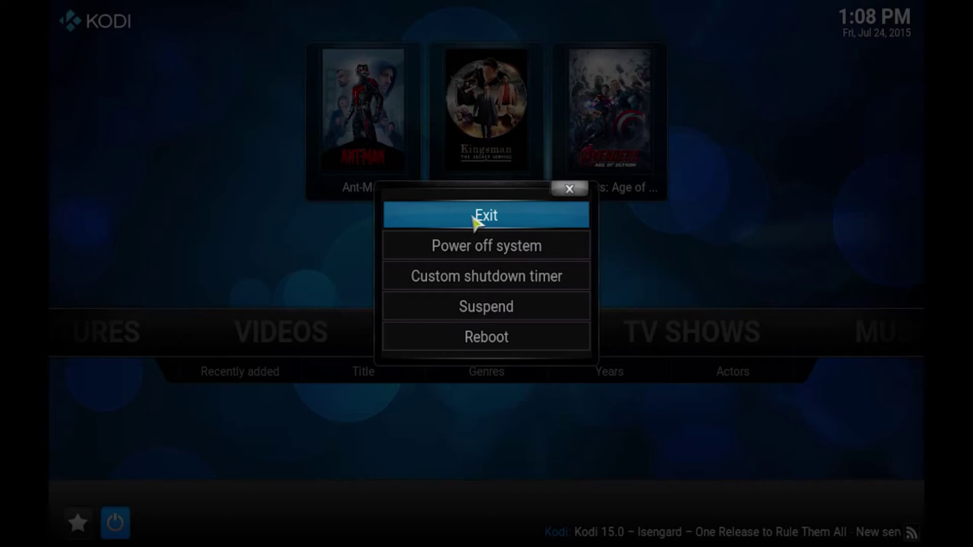
{"action": "key", "text": "super+Tab"}
{"action": "key", "text": "super+Tab"}
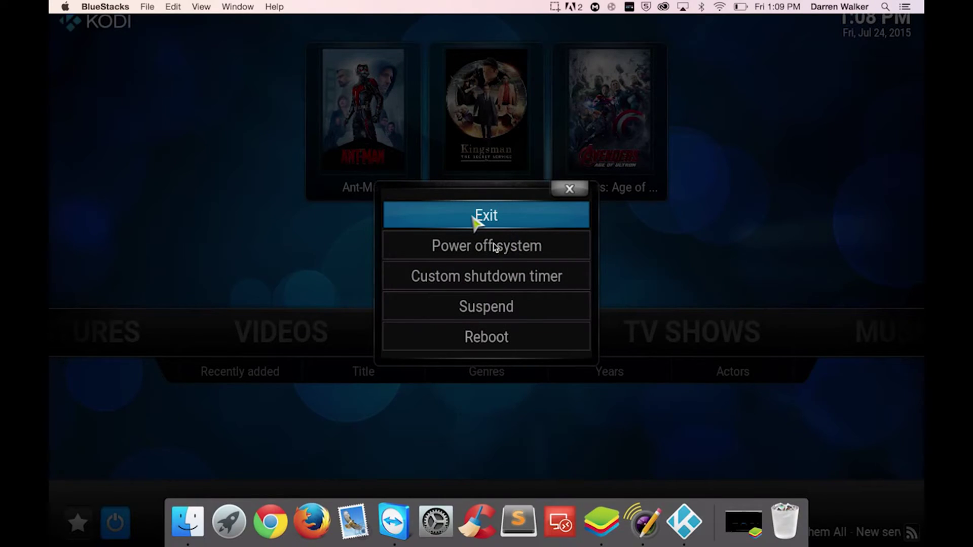
{"action": "left_click", "coordinate": [489, 223]}
{"action": "left_click", "coordinate": [704, 515]}
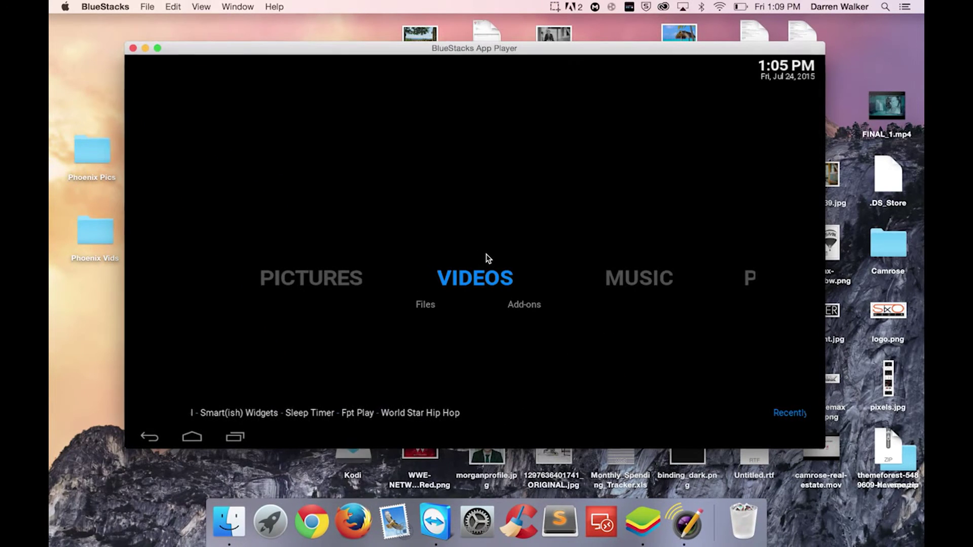
- Make the App Player full screen and open Kodi's System settings
{"action": "key", "text": "ctrl+super+f"}
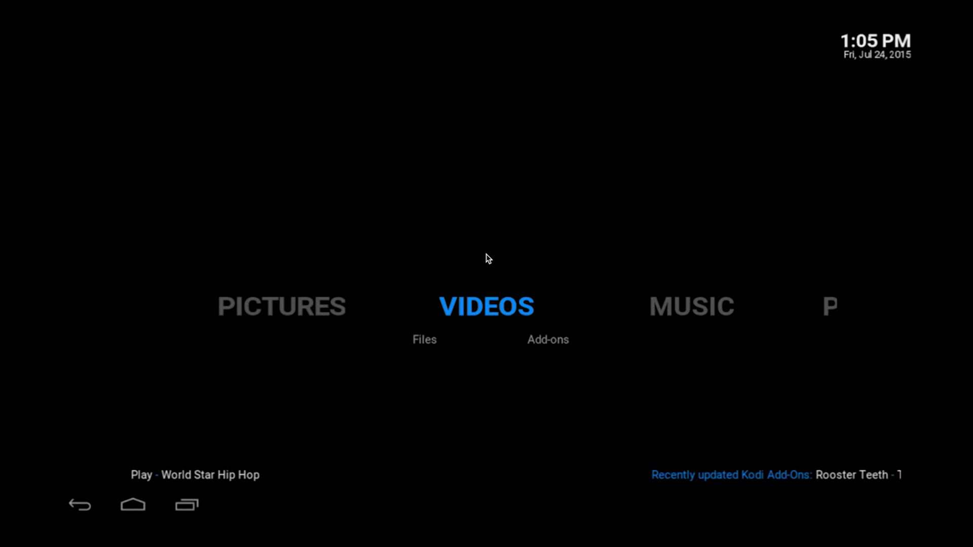
{"action": "key", "text": "Right"}
{"action": "key", "text": "Right"}
{"action": "key", "text": "Right"}
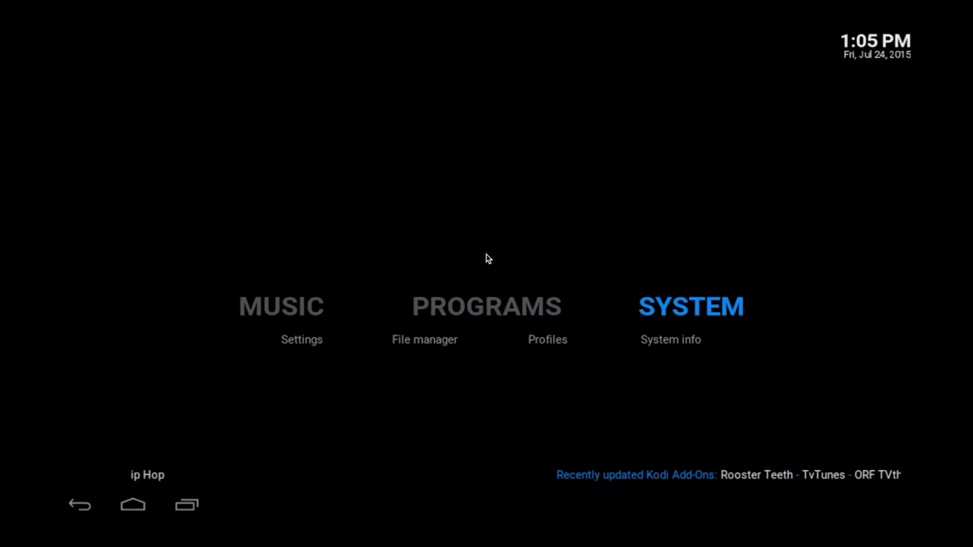
{"action": "key", "text": "Down"}
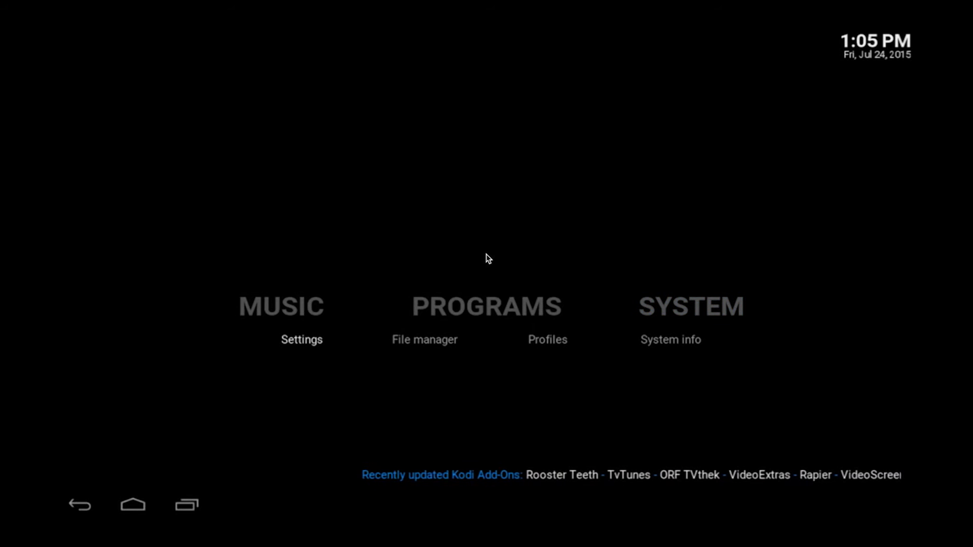
{"action": "key", "text": "Return"}
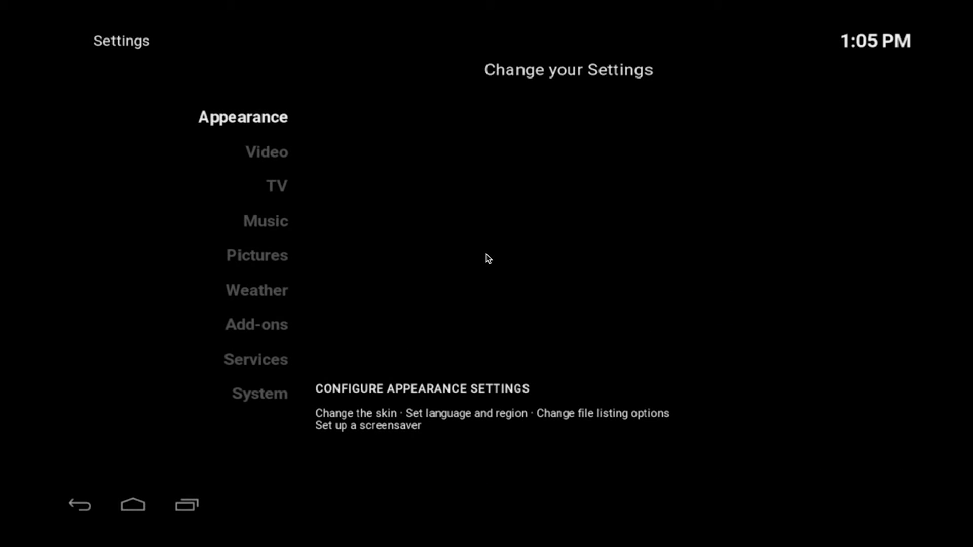
- View the Appearance File lists option Show hidden files and directories, then return Home
{"action": "key", "text": "Return"}
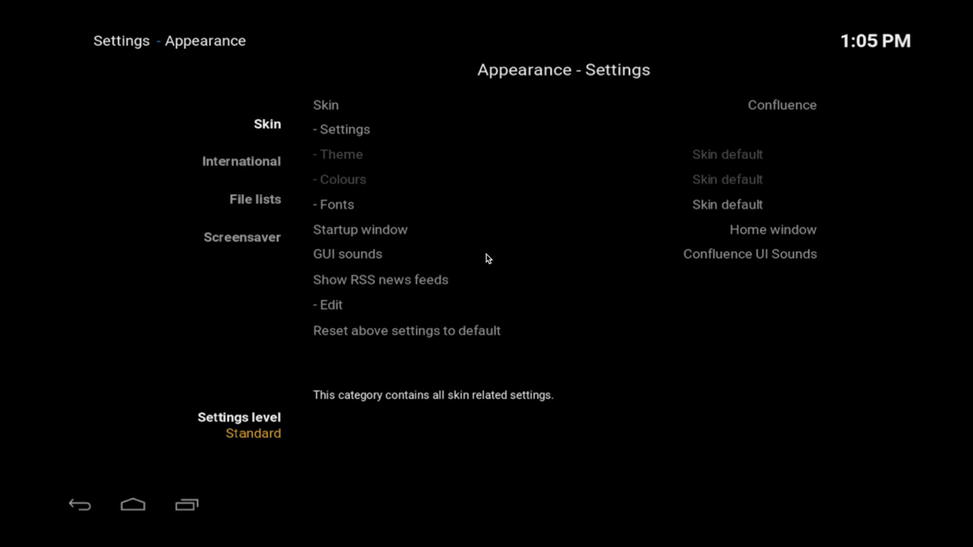
{"action": "key", "text": "Down"}
{"action": "key", "text": "Down"}
{"action": "key", "text": "Right"}
{"action": "key", "text": "Down"}
{"action": "key", "text": "Down"}
{"action": "key", "text": "Down"}
{"action": "key", "text": "Down"}
{"action": "key", "text": "Down"}
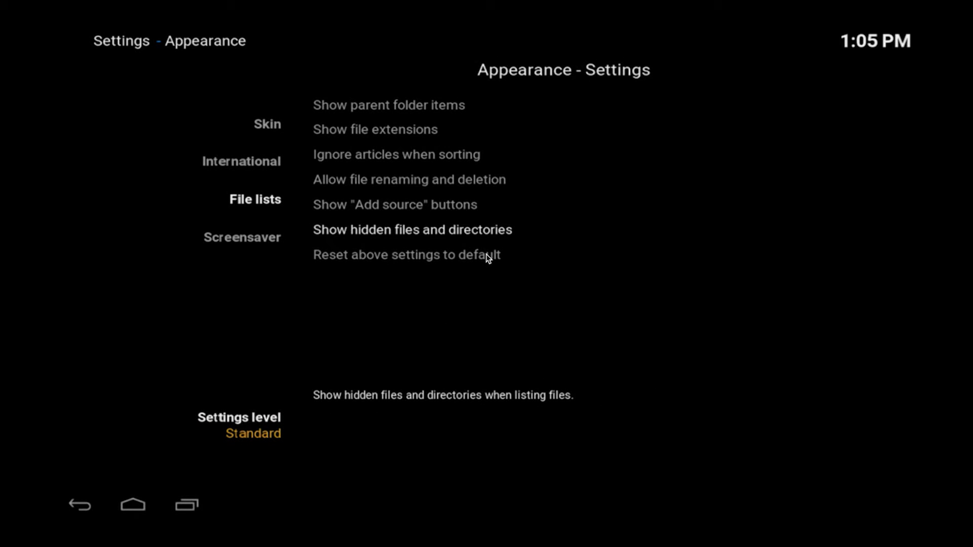
{"action": "key", "text": "Escape"}
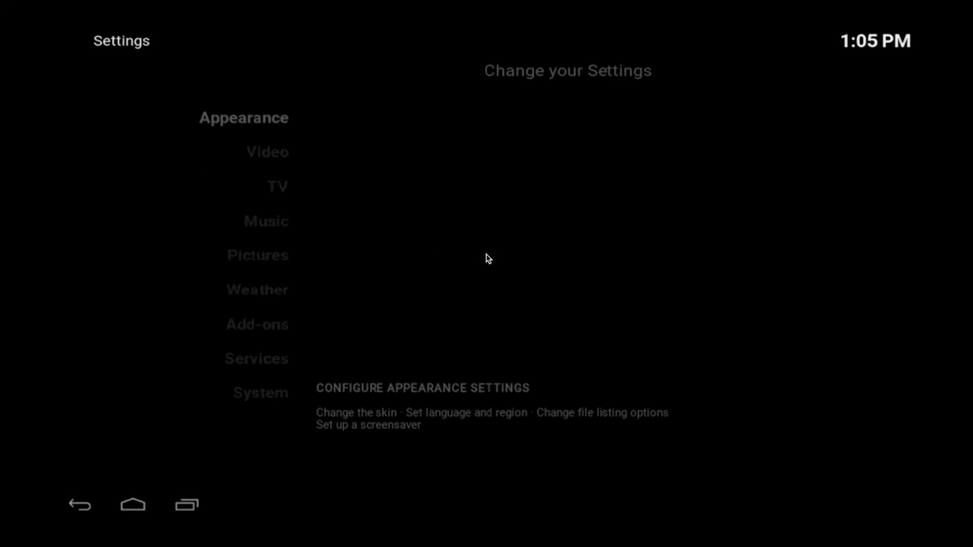
{"action": "key", "text": "Escape"}
- Open the Genesis video add-on and add Inside Out (2015) to the library
{"action": "key", "text": "Left"}
{"action": "key", "text": "Left"}
{"action": "key", "text": "Left"}
{"action": "key", "text": "Left"}
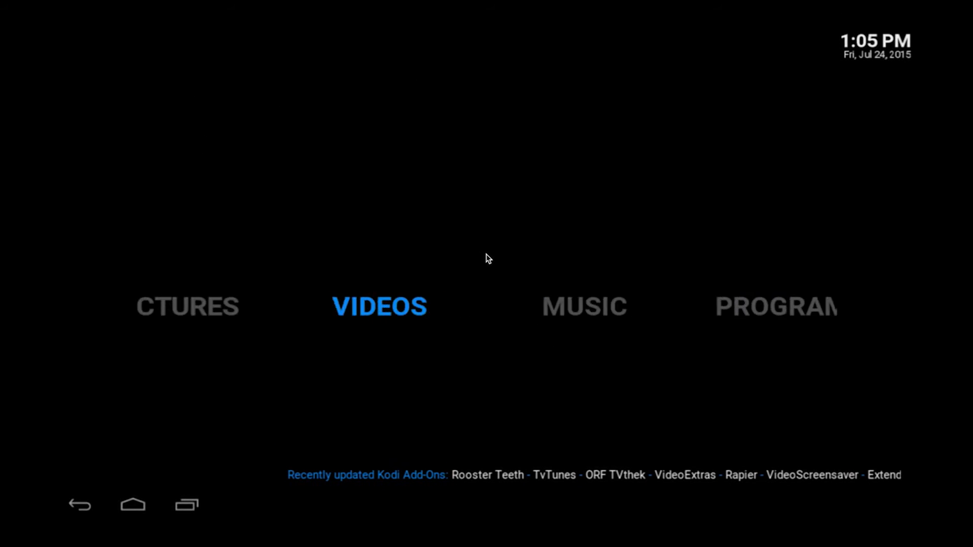
{"action": "key", "text": "Right"}
{"action": "key", "text": "Down"}
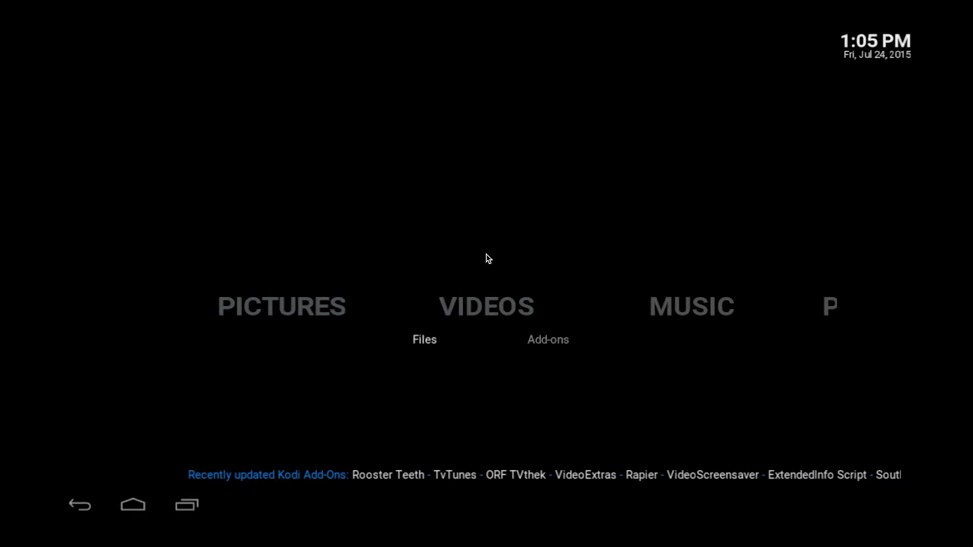
{"action": "key", "text": "Right"}
{"action": "key", "text": "Return"}
{"action": "key", "text": "Down"}
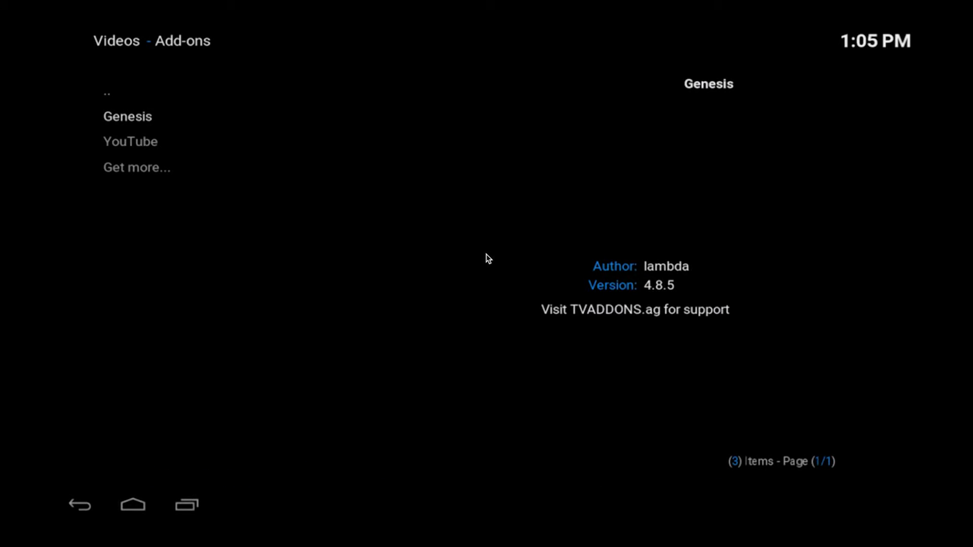
{"action": "key", "text": "Return"}
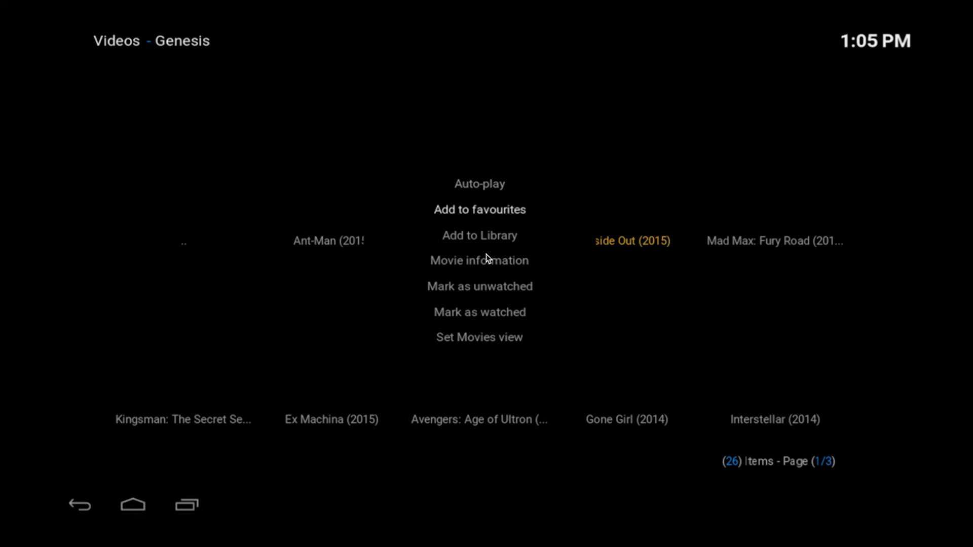
{"action": "key", "text": "Return"}
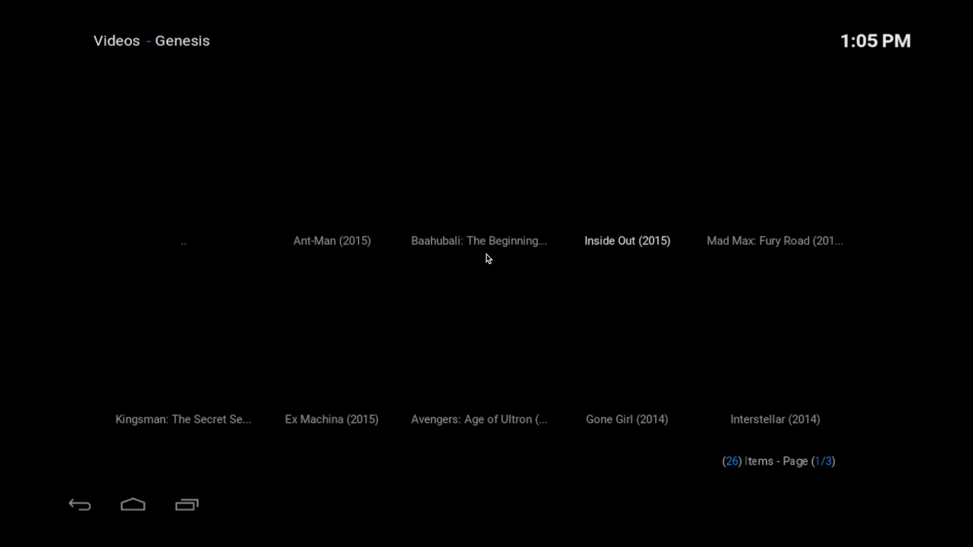
- Back out through the Genesis menus to the video add-ons list
{"action": "key", "text": "Escape"}
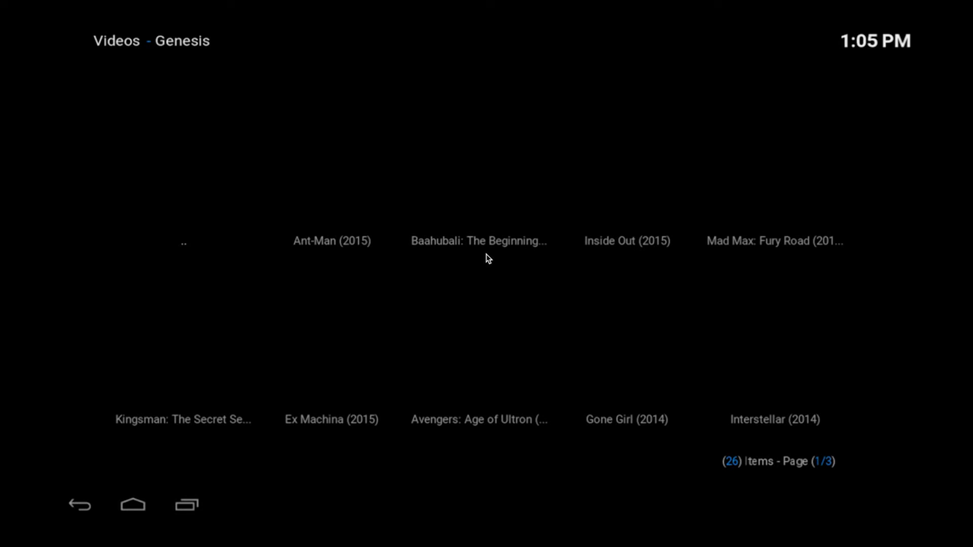
{"action": "key", "text": "Return"}
{"action": "key", "text": "Up"}
{"action": "key", "text": "Up"}
{"action": "key", "text": "Up"}
{"action": "key", "text": "Up"}
{"action": "key", "text": "Up"}
{"action": "key", "text": "Up"}
{"action": "key", "text": "Up"}
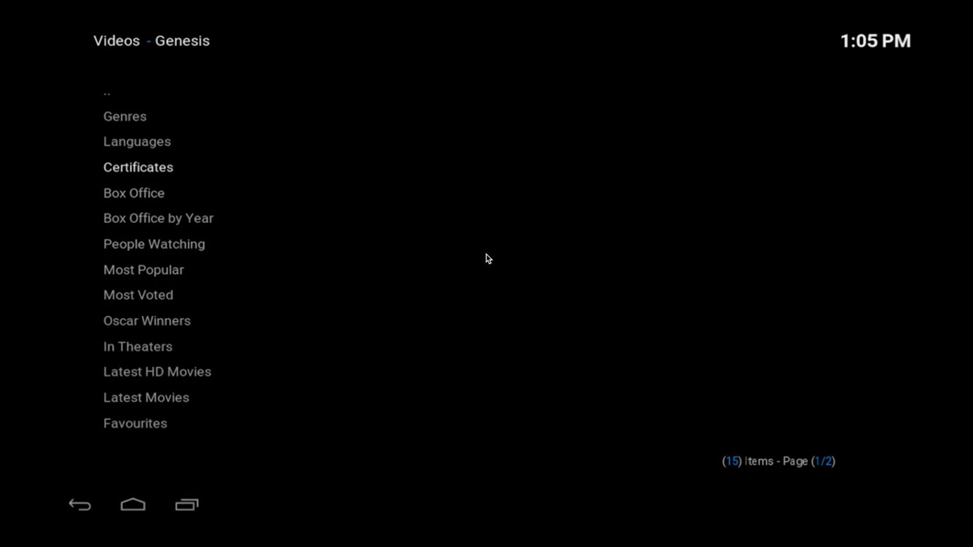
{"action": "key", "text": "Return"}
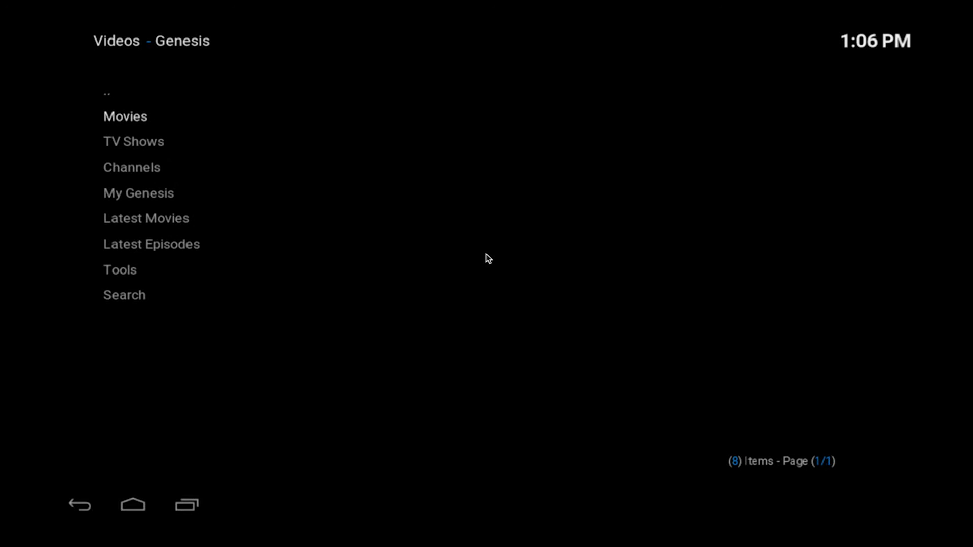
{"action": "key", "text": "BackSpace"}
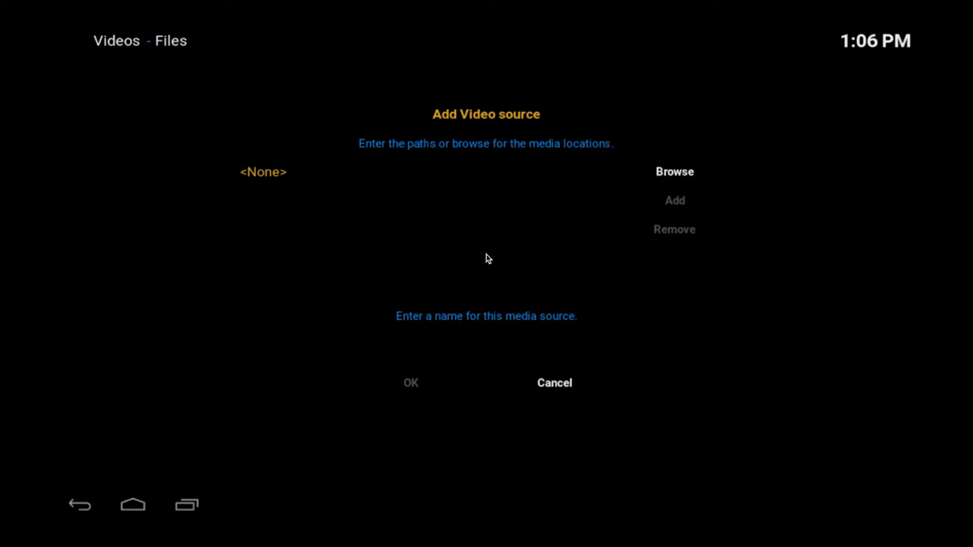
- Set the source path to files/.kodi/userdata/addon_data/plugin.video.genesis/Movies under external storage
{"action": "left_click", "coordinate": [671, 172]}
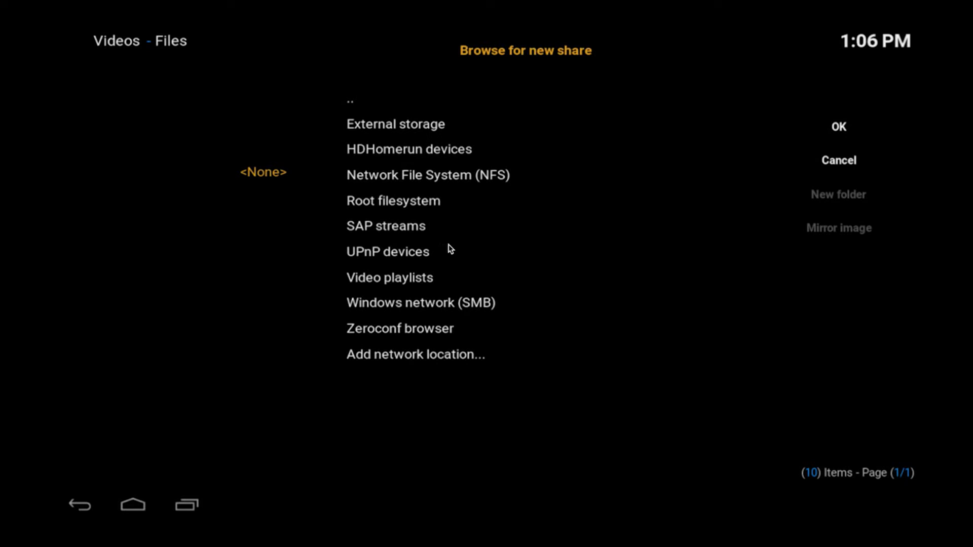
{"action": "left_click", "coordinate": [420, 130]}
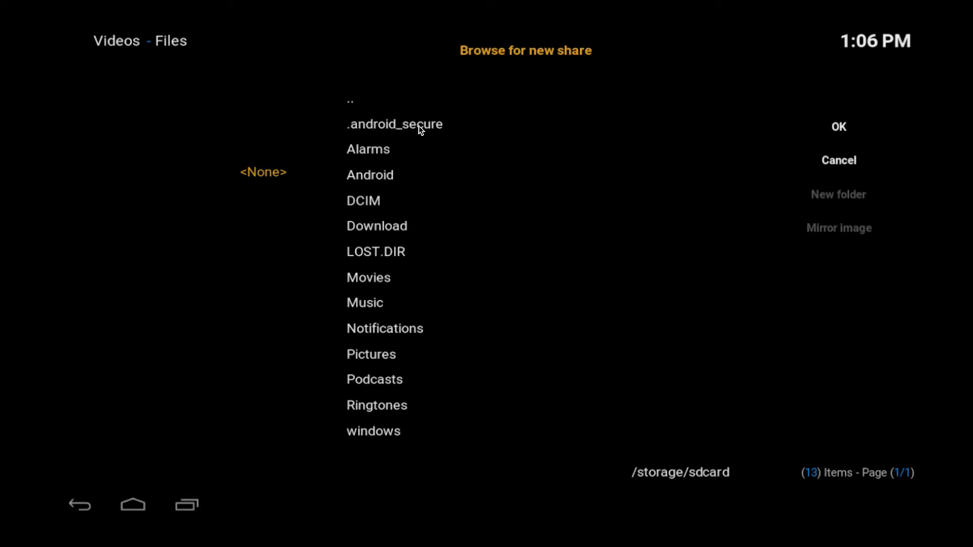
{"action": "left_click", "coordinate": [386, 181]}
{"action": "left_click", "coordinate": [365, 130]}
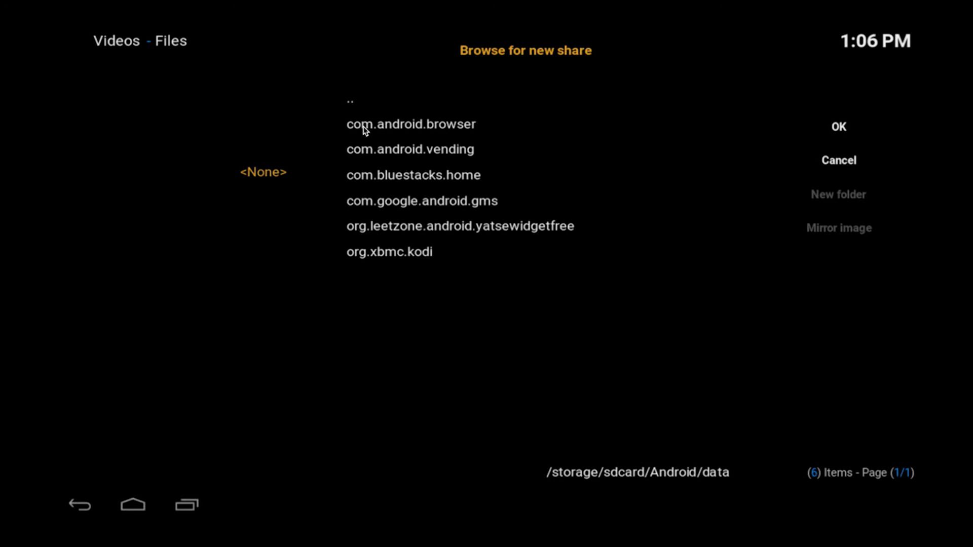
{"action": "left_click", "coordinate": [394, 251]}
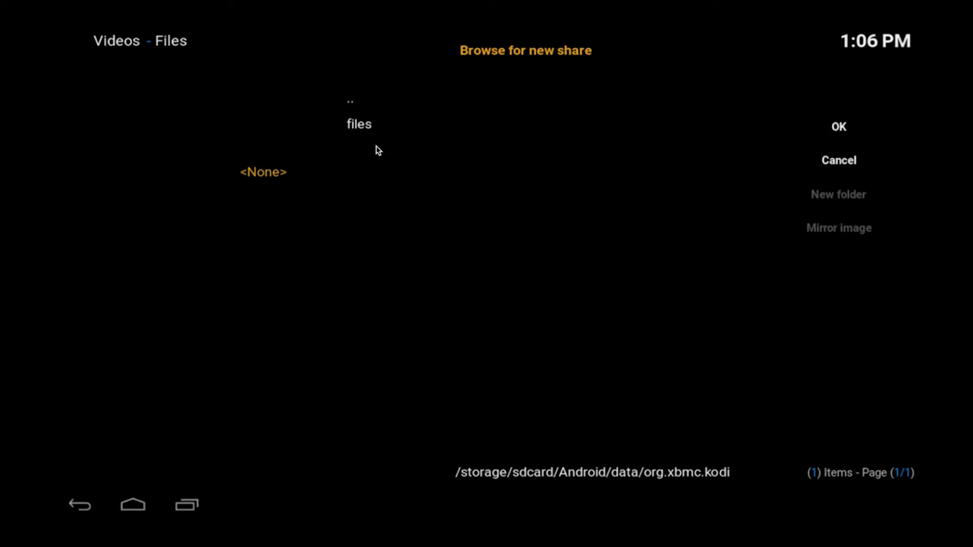
{"action": "left_click", "coordinate": [365, 131]}
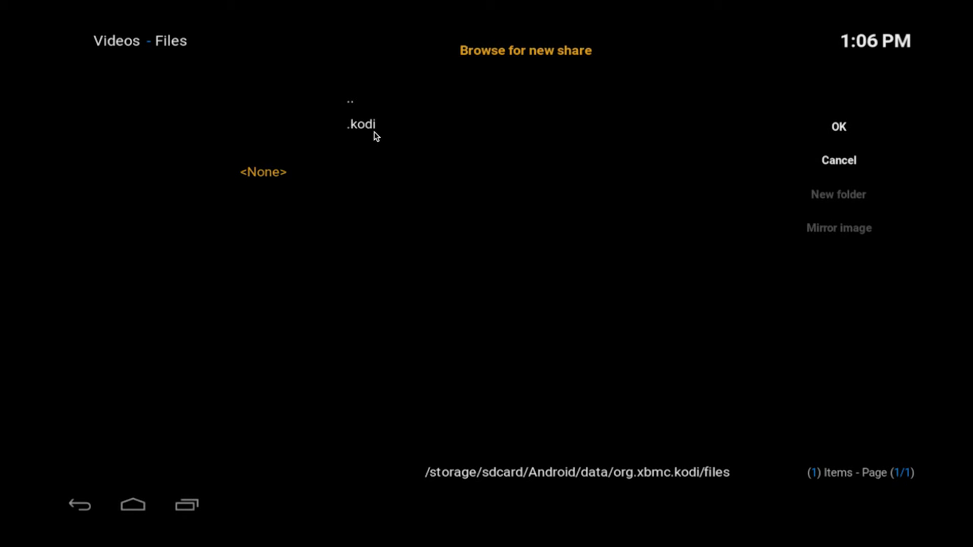
{"action": "left_click", "coordinate": [368, 130]}
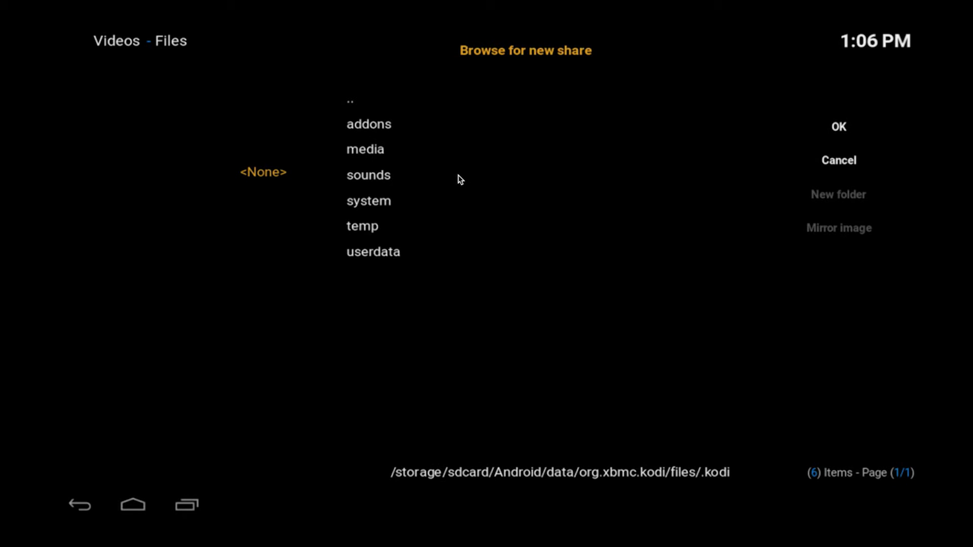
{"action": "left_click", "coordinate": [382, 254]}
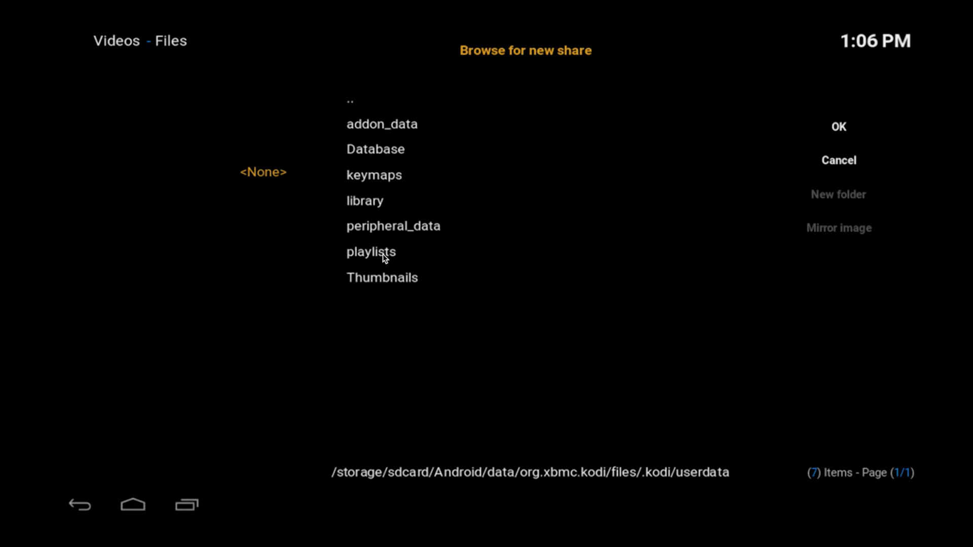
{"action": "left_click", "coordinate": [380, 126]}
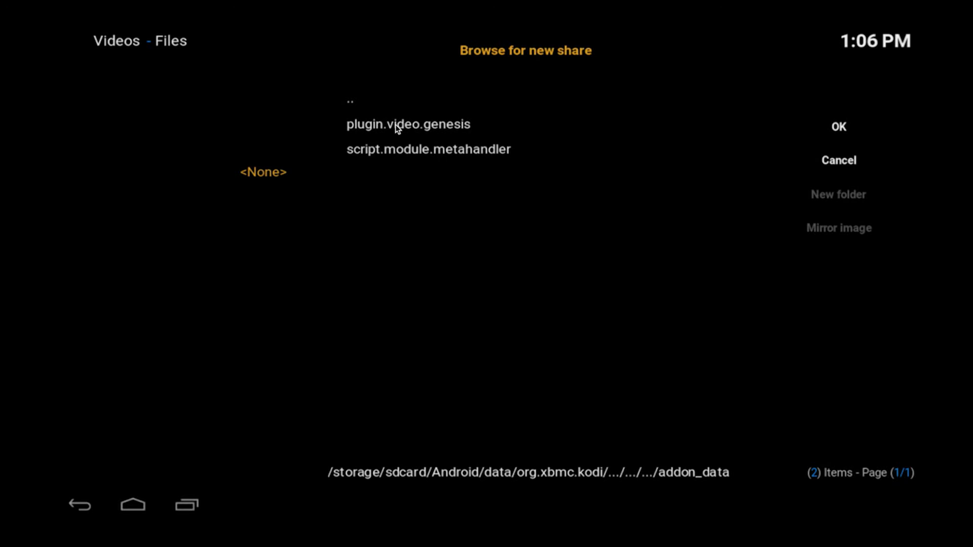
{"action": "left_click", "coordinate": [395, 125]}
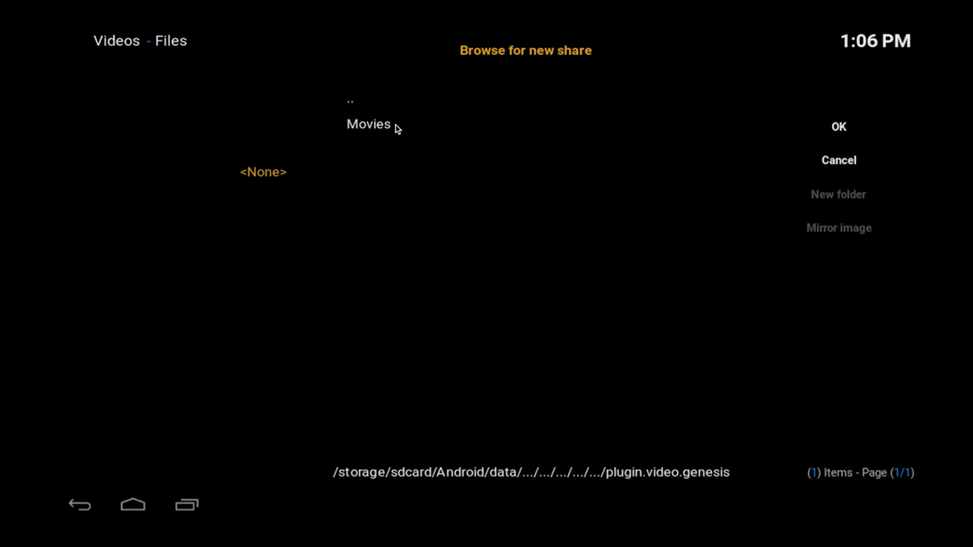
{"action": "left_click", "coordinate": [369, 126]}
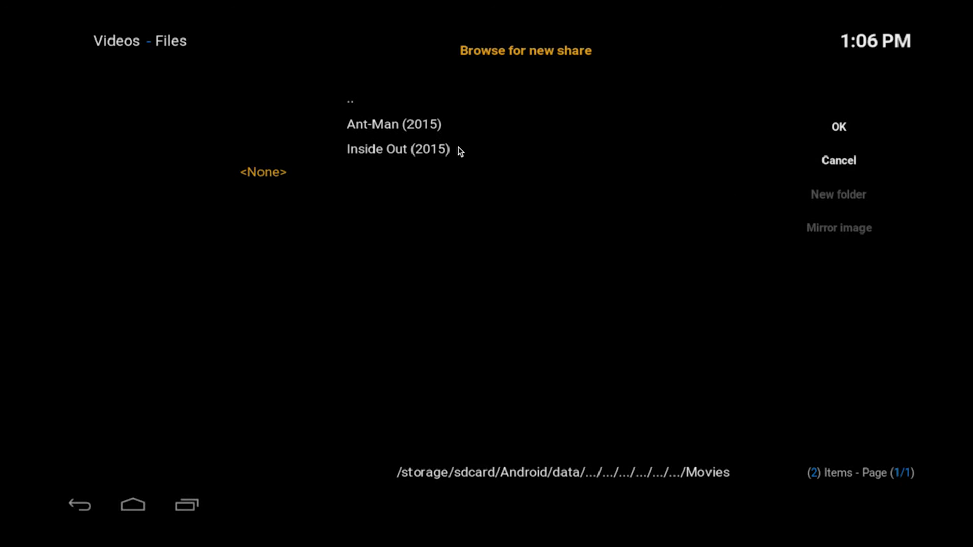
{"action": "left_click", "coordinate": [838, 128]}
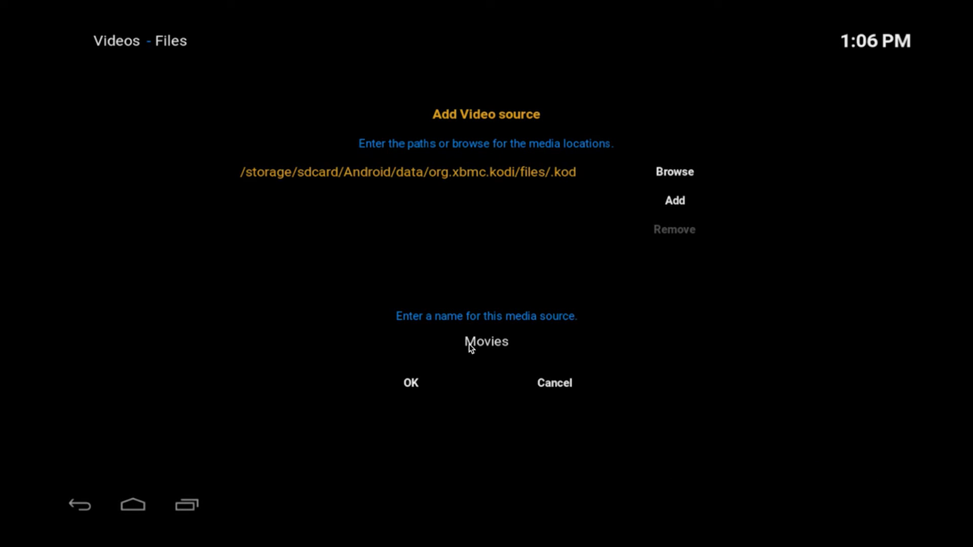
- Confirm the Movies source with content type Movies, then return home to the Movies section
{"action": "left_click", "coordinate": [416, 383]}
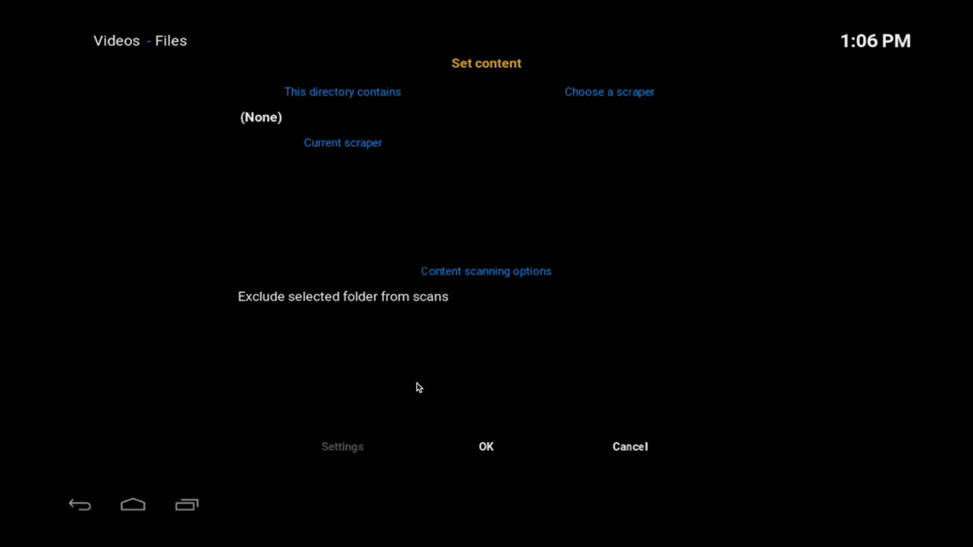
{"action": "left_click", "coordinate": [409, 122]}
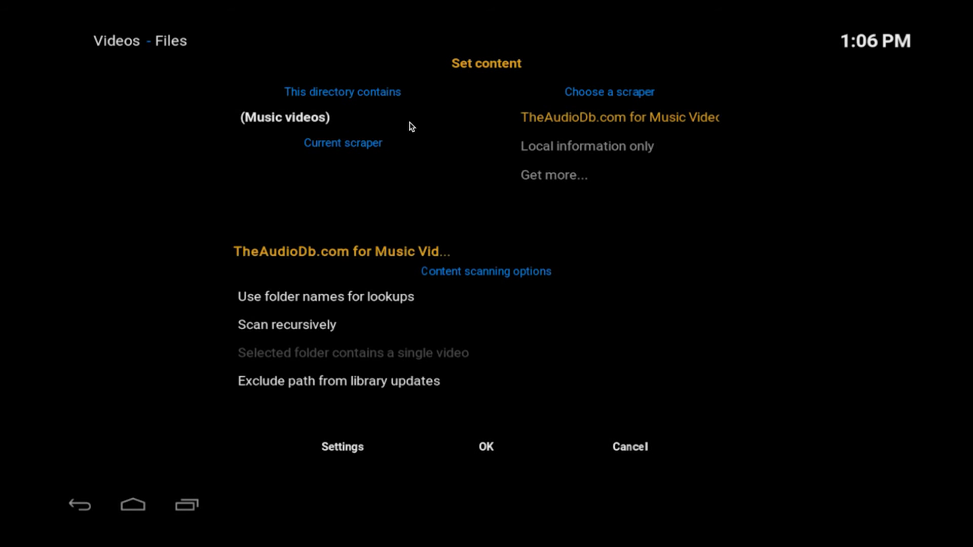
{"action": "left_click", "coordinate": [412, 125]}
{"action": "left_click", "coordinate": [412, 125]}
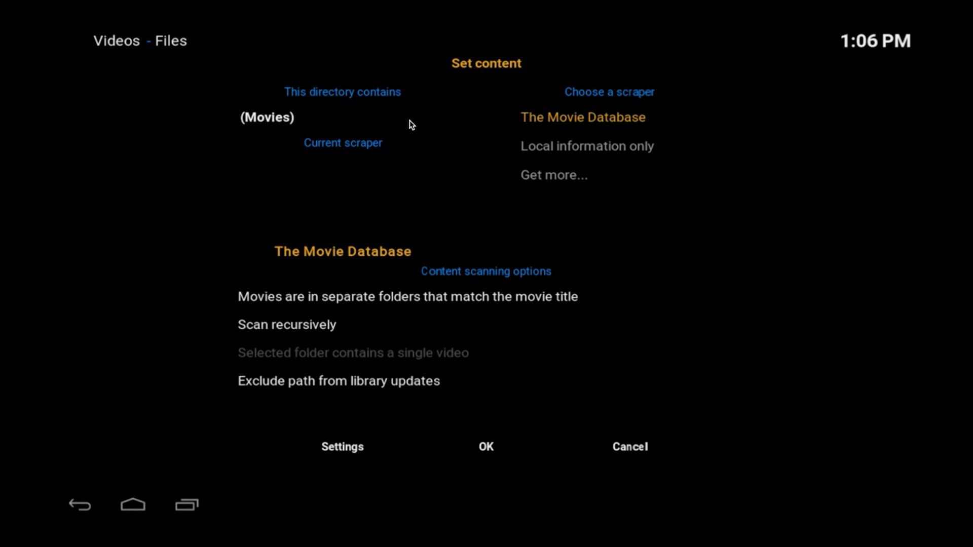
{"action": "left_click", "coordinate": [478, 446]}
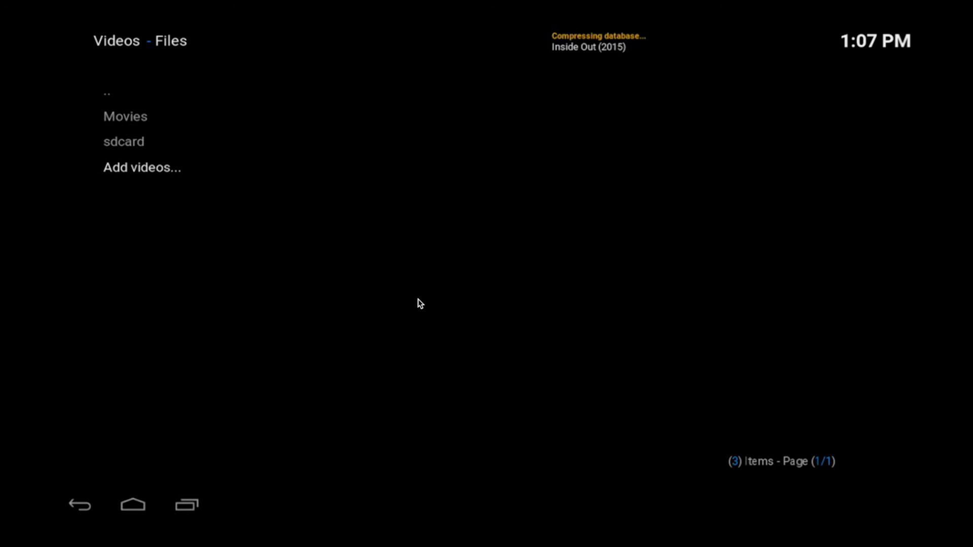
{"action": "key", "text": "Escape"}
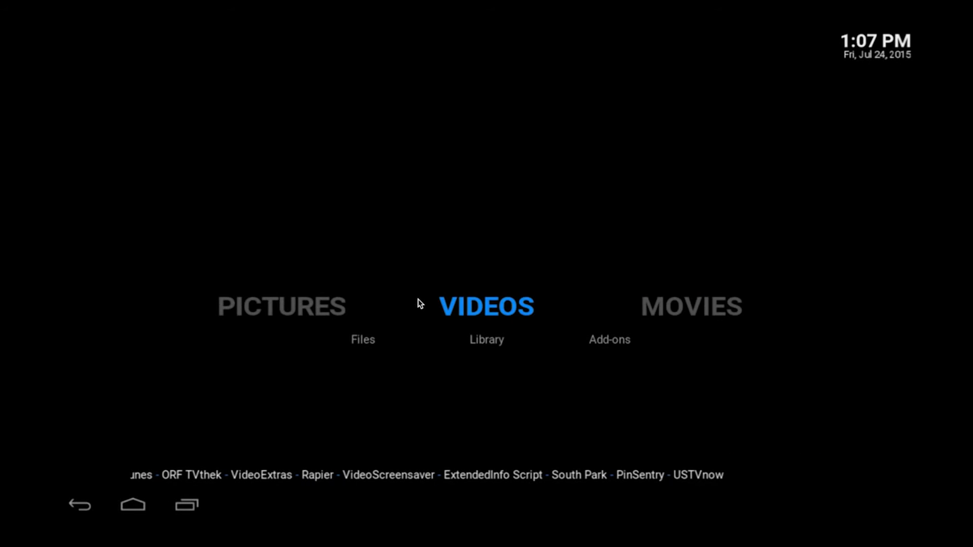
{"action": "key", "text": "Right"}
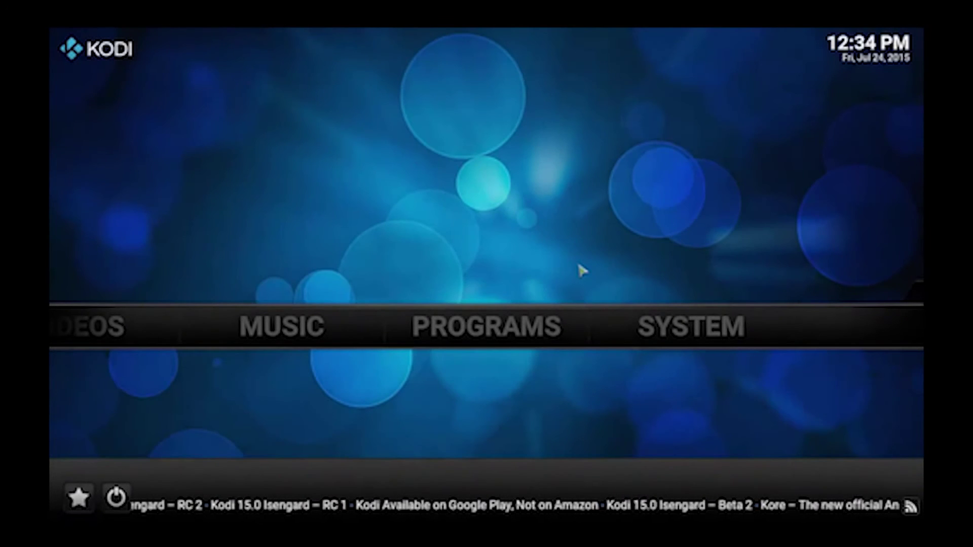
- Enable 'Show hidden files and directories' in Settings > Appearance > File lists, then exit settings
{"action": "key", "text": "Left"}
{"action": "key", "text": "Left"}
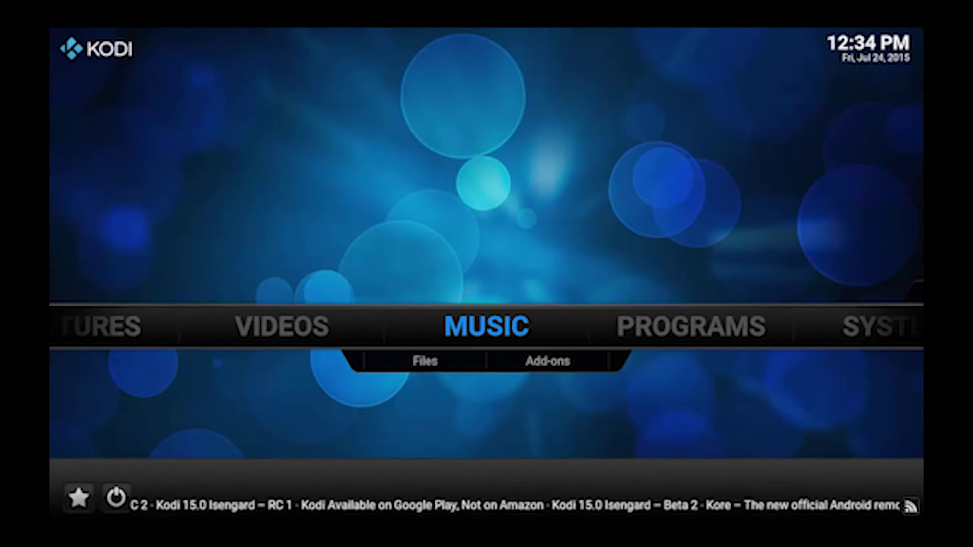
{"action": "key", "text": "Right"}
{"action": "key", "text": "Right"}
{"action": "key", "text": "Down"}
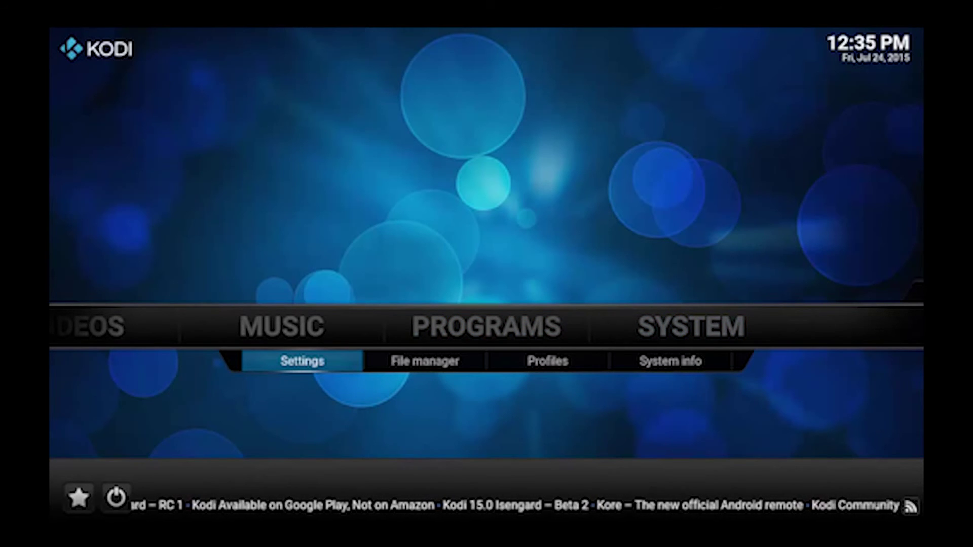
{"action": "key", "text": "Return"}
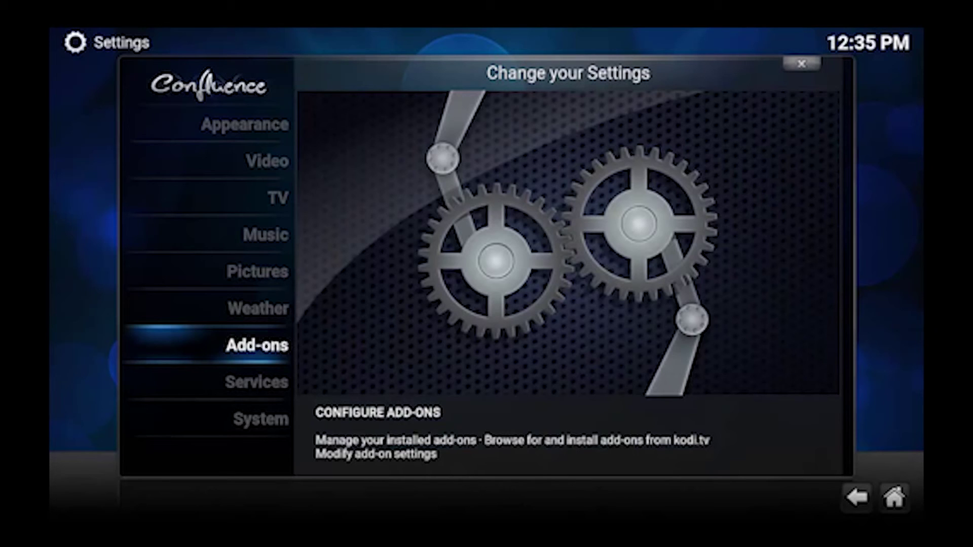
{"action": "key", "text": "Up"}
{"action": "key", "text": "Up"}
{"action": "key", "text": "Up"}
{"action": "key", "text": "Up"}
{"action": "key", "text": "Up"}
{"action": "key", "text": "Up"}
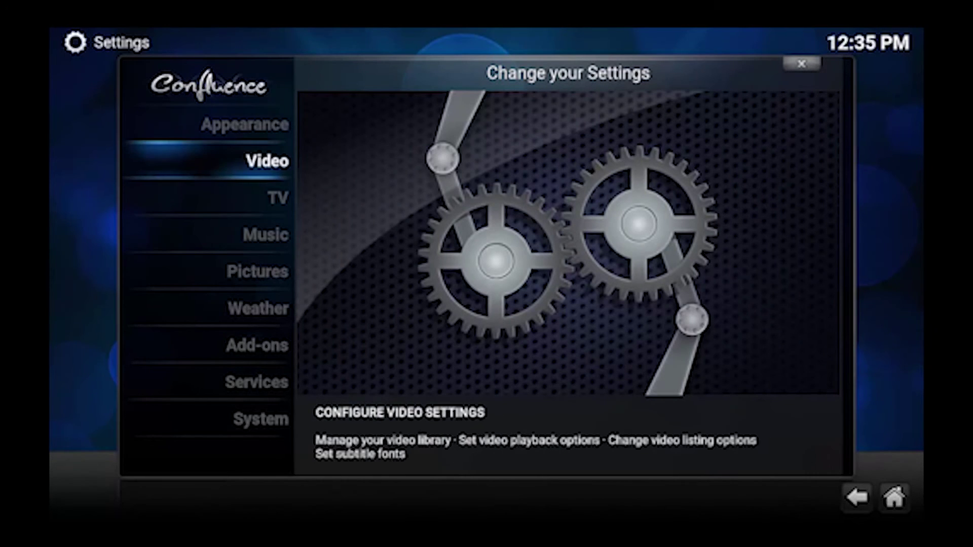
{"action": "key", "text": "Return"}
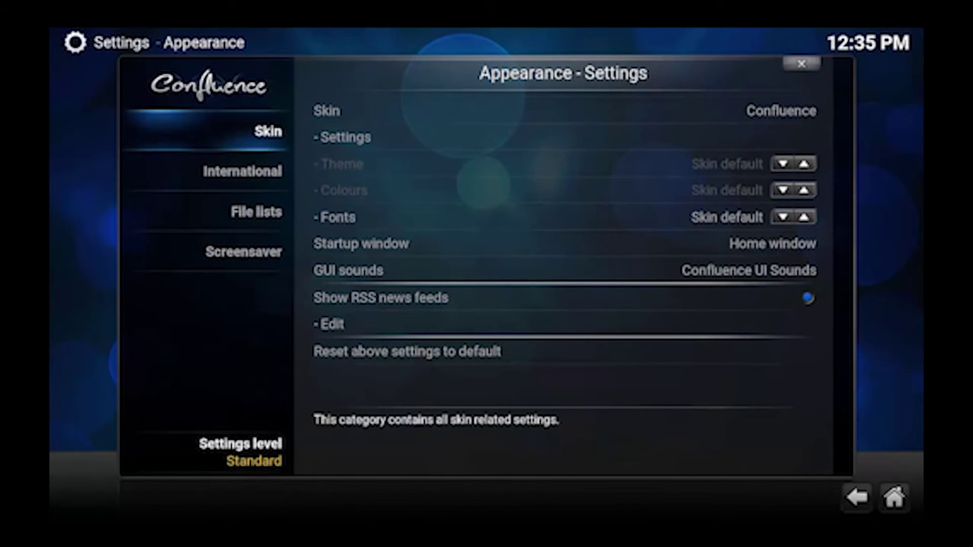
{"action": "key", "text": "Down"}
{"action": "key", "text": "Down"}
{"action": "key", "text": "Right"}
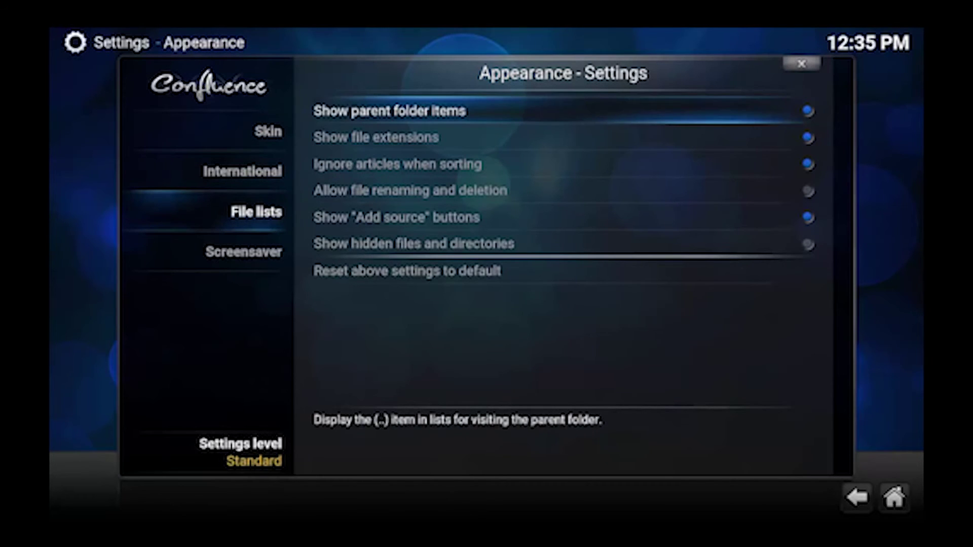
{"action": "key", "text": "Down"}
{"action": "key", "text": "Down"}
{"action": "key", "text": "Down"}
{"action": "key", "text": "Down"}
{"action": "key", "text": "Down"}
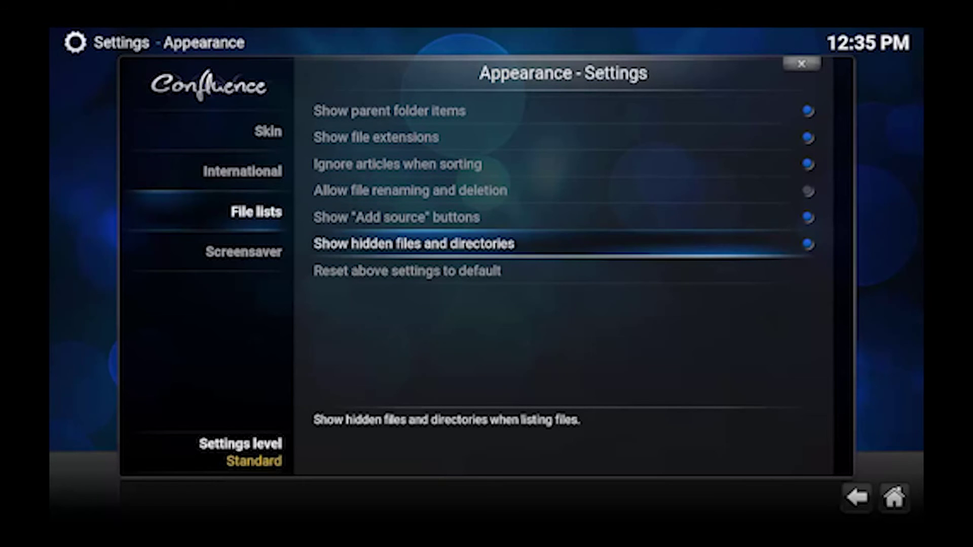
{"action": "key", "text": "Escape"}
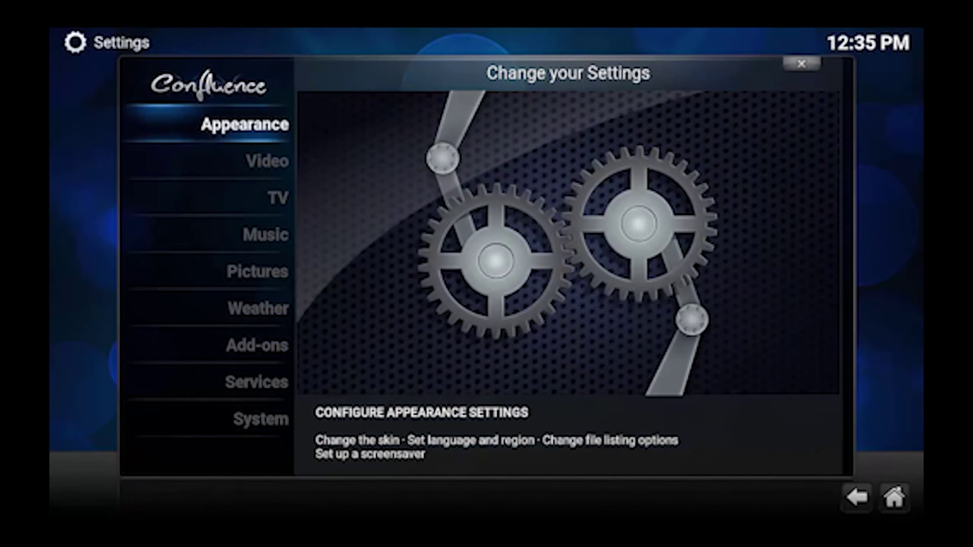
{"action": "key", "text": "Escape"}
- Open the Movies category of the Genesis video add-on
{"action": "key", "text": "Left"}
{"action": "key", "text": "Left"}
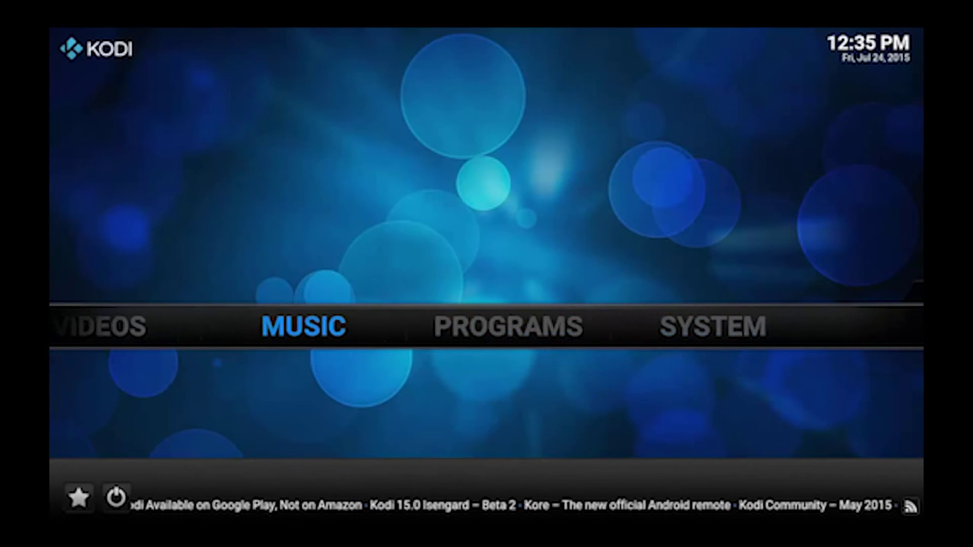
{"action": "key", "text": "Left"}
{"action": "key", "text": "Down"}
{"action": "key", "text": "Right"}
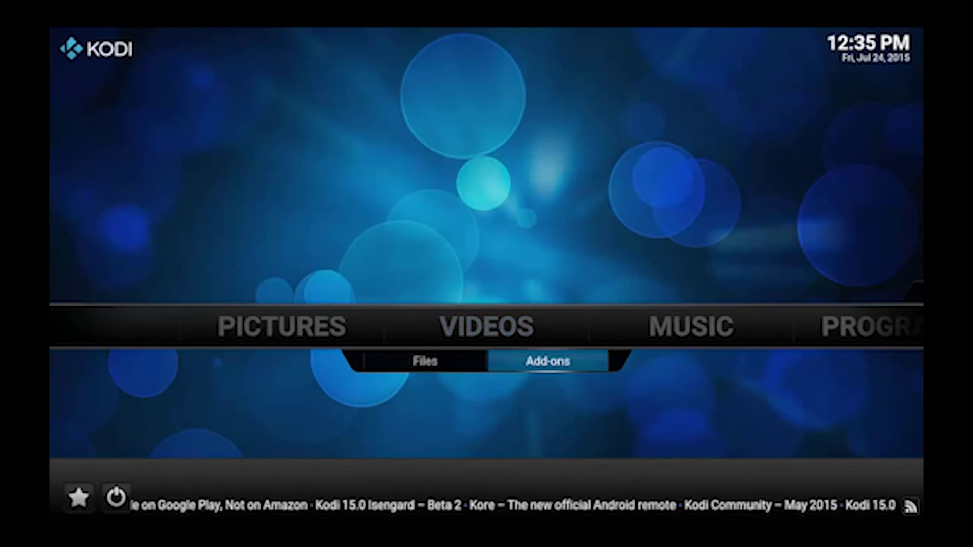
{"action": "key", "text": "Return"}
{"action": "key", "text": "Down"}
{"action": "key", "text": "Return"}
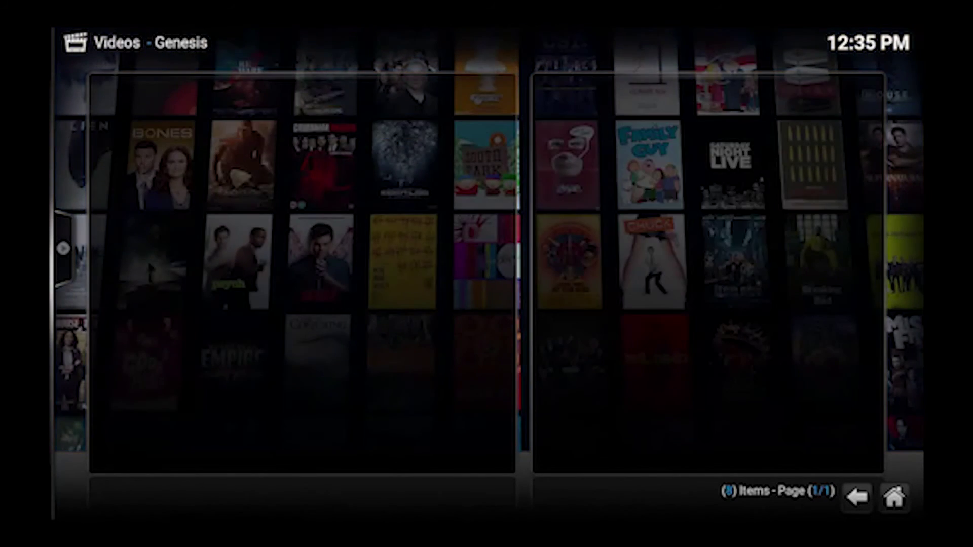
{"action": "key", "text": "Down"}
{"action": "key", "text": "Return"}
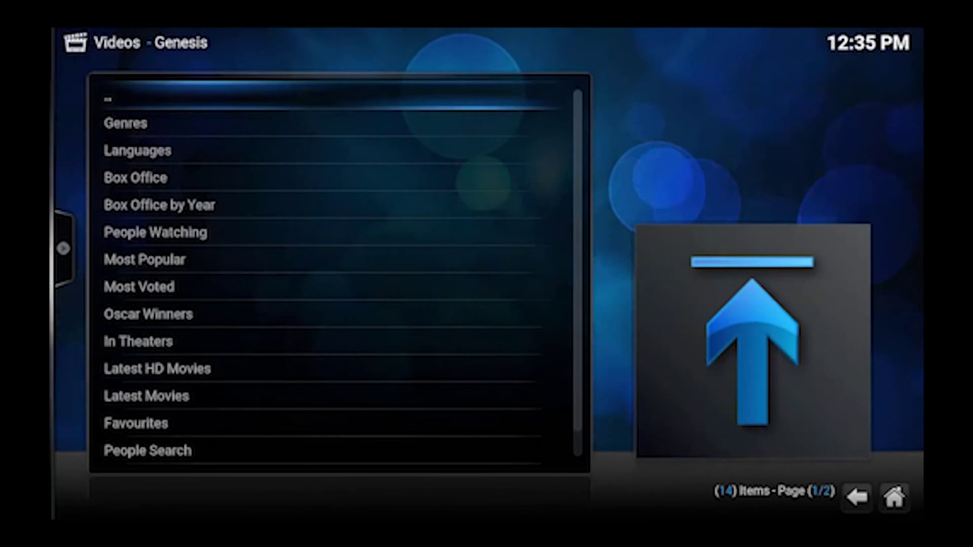
- Add Ant-Man (2015) from Genesis Most Popular movies to the library
{"action": "key", "text": "Down"}
{"action": "key", "text": "Down"}
{"action": "key", "text": "Down"}
{"action": "key", "text": "Down"}
{"action": "key", "text": "Down"}
{"action": "key", "text": "Down"}
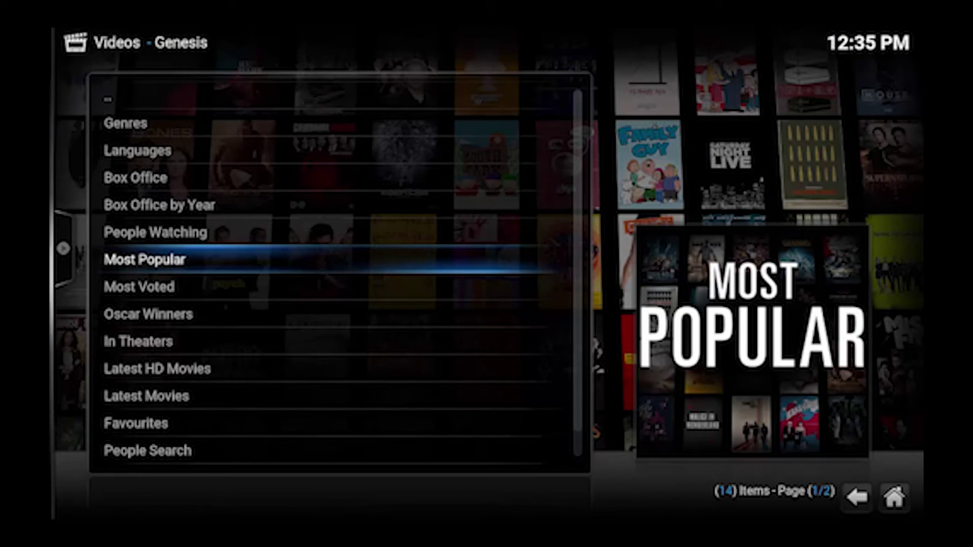
{"action": "key", "text": "Return"}
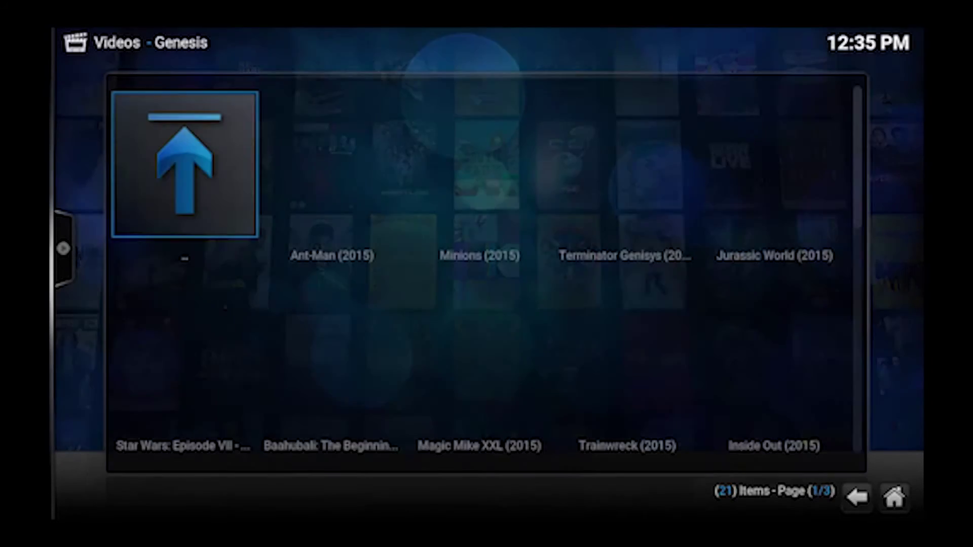
{"action": "key", "text": "Right"}
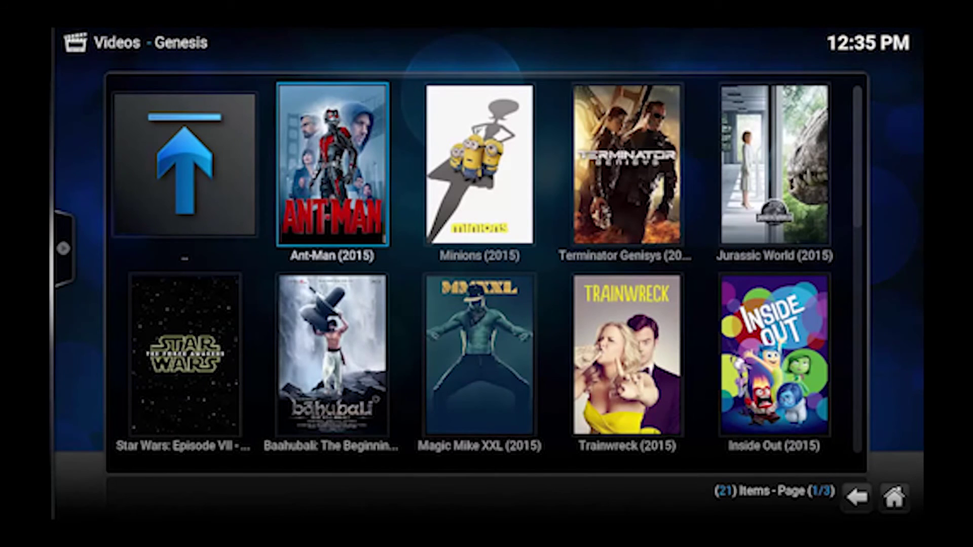
{"action": "key", "text": "c"}
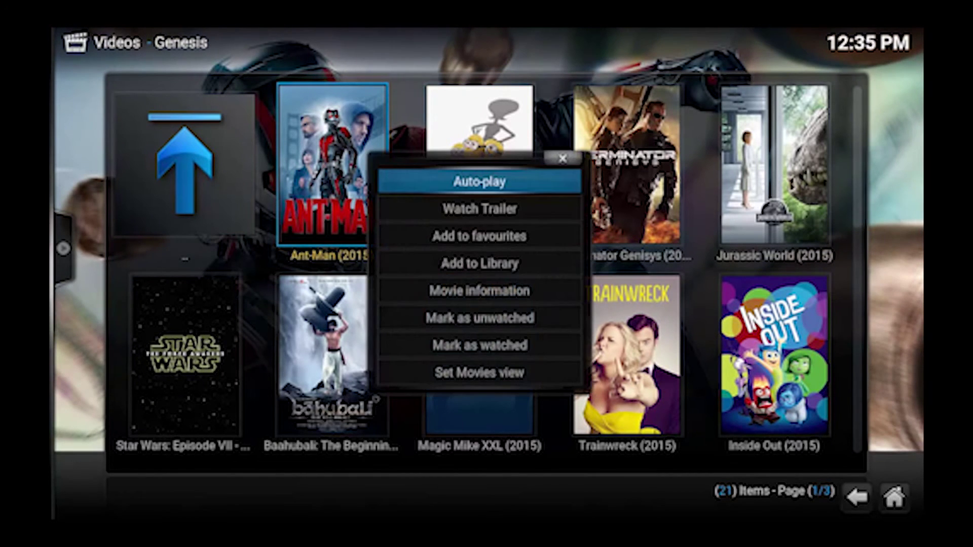
{"action": "key", "text": "Down"}
{"action": "key", "text": "Down"}
{"action": "key", "text": "Down"}
{"action": "key", "text": "Return"}
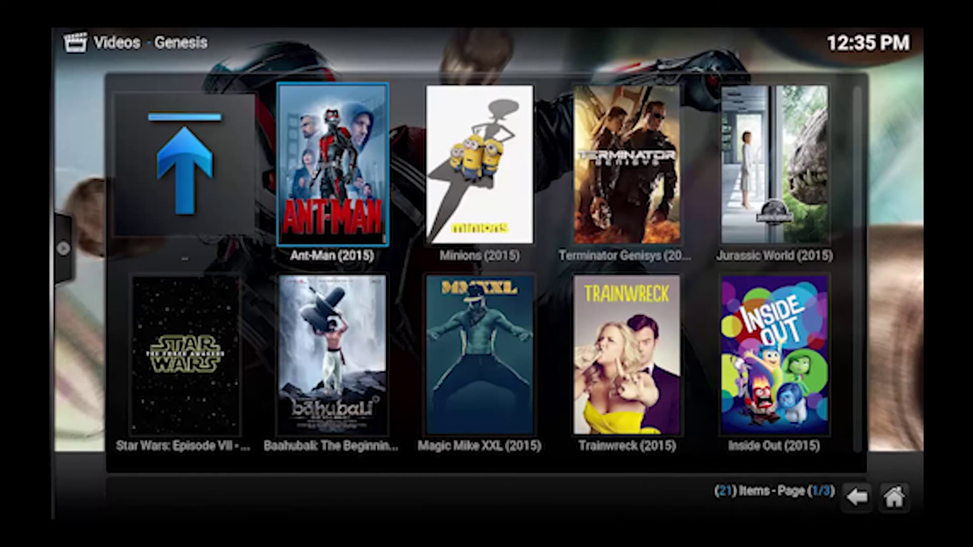
- Add Game of Thrones from Genesis Most Popular TV shows to the library, then return to video add-ons
{"action": "key", "text": "BackSpace"}
{"action": "key", "text": "BackSpace"}
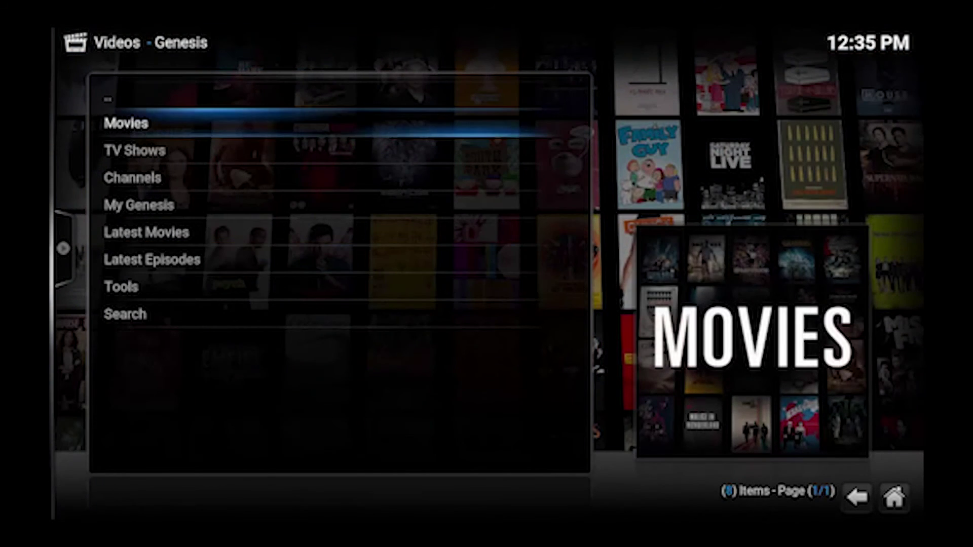
{"action": "key", "text": "Down"}
{"action": "key", "text": "Return"}
{"action": "key", "text": "Down"}
{"action": "key", "text": "Down"}
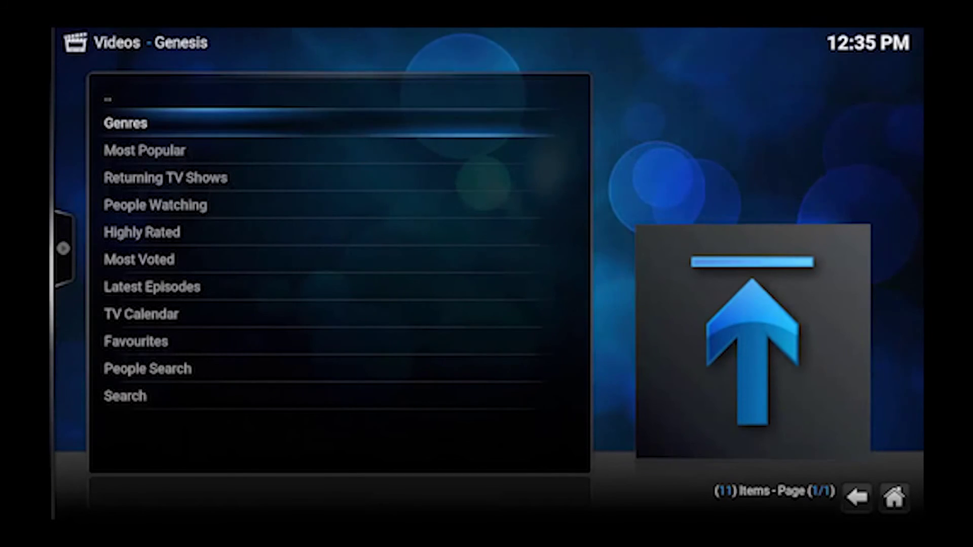
{"action": "key", "text": "Return"}
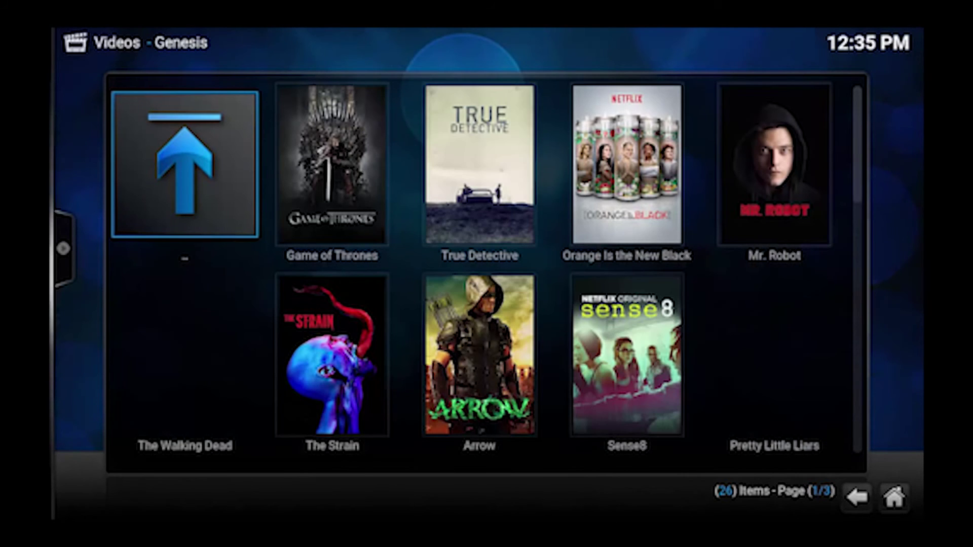
{"action": "key", "text": "Right"}
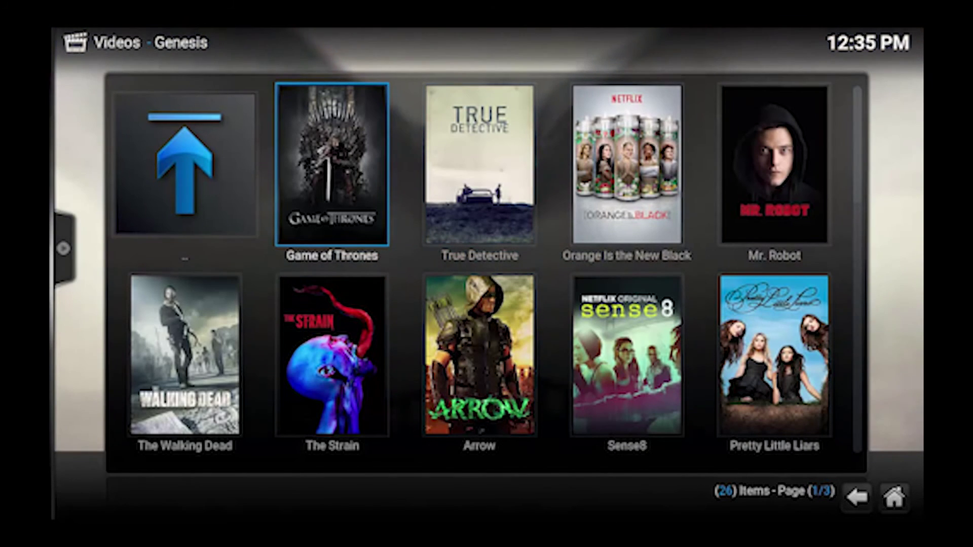
{"action": "key", "text": "c"}
{"action": "key", "text": "Down"}
{"action": "key", "text": "Down"}
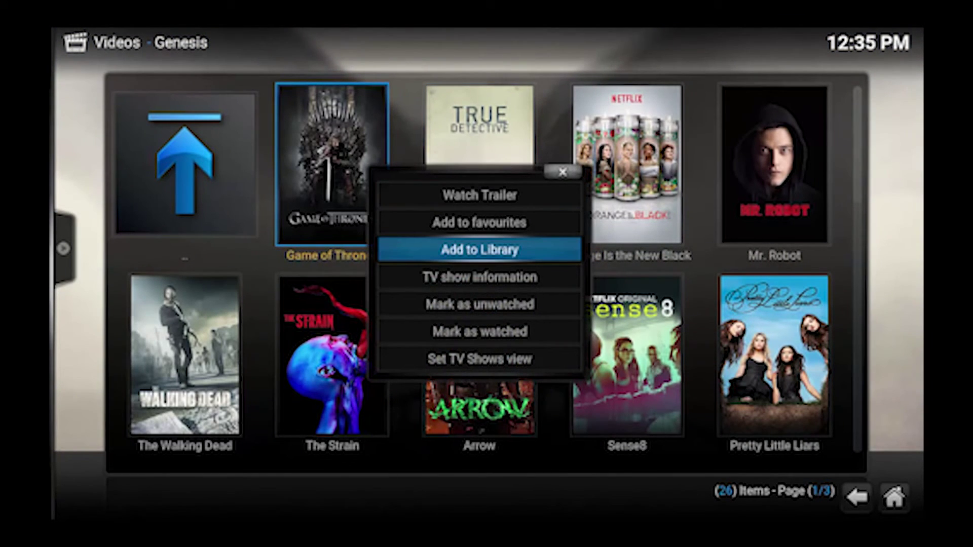
{"action": "key", "text": "Return"}
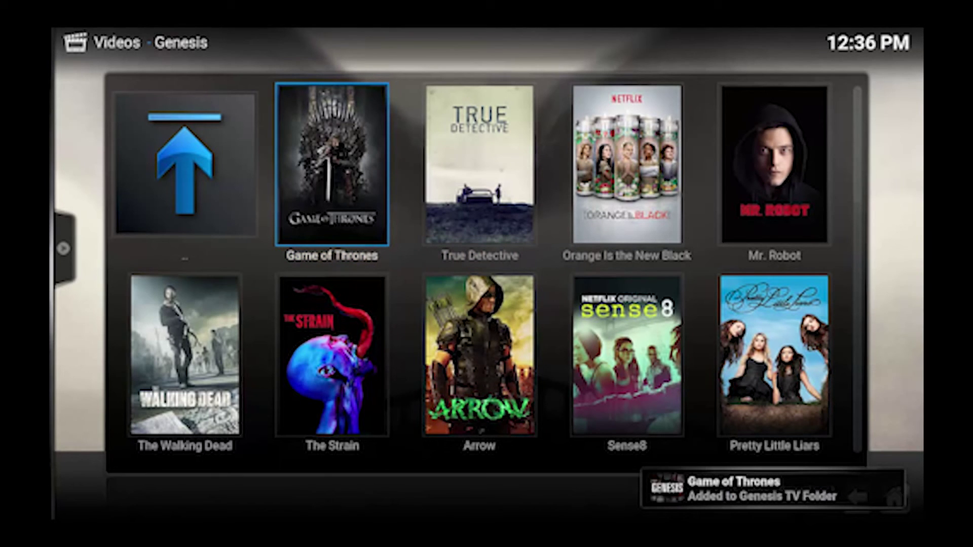
{"action": "key", "text": "BackSpace"}
{"action": "key", "text": "BackSpace"}
{"action": "key", "text": "BackSpace"}
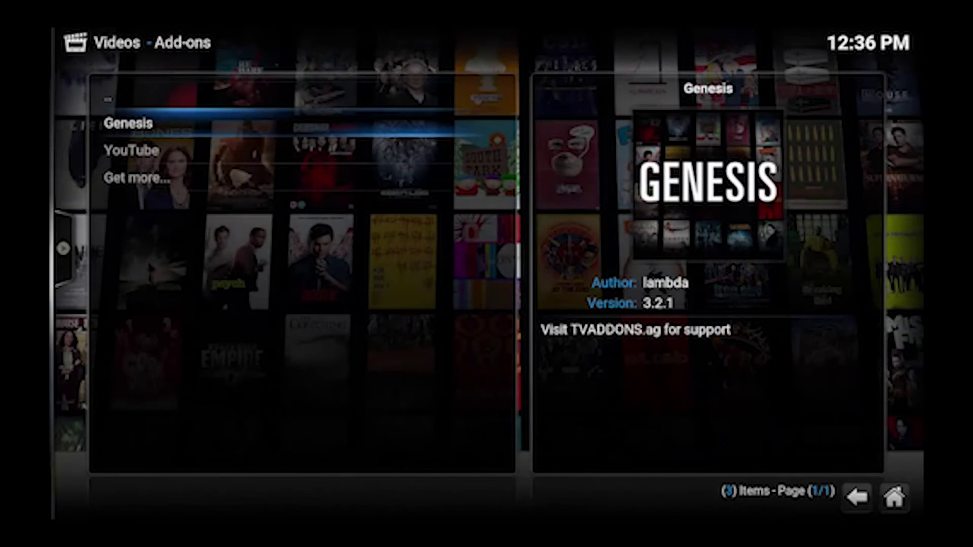
- Go back to the Videos files list and start adding a new video source
{"action": "key", "text": "BackSpace"}
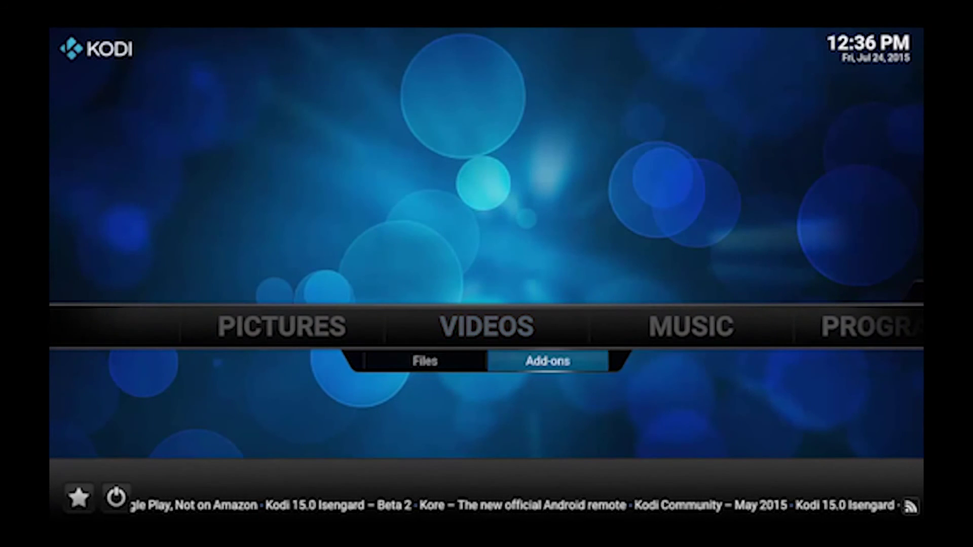
{"action": "key", "text": "Left"}
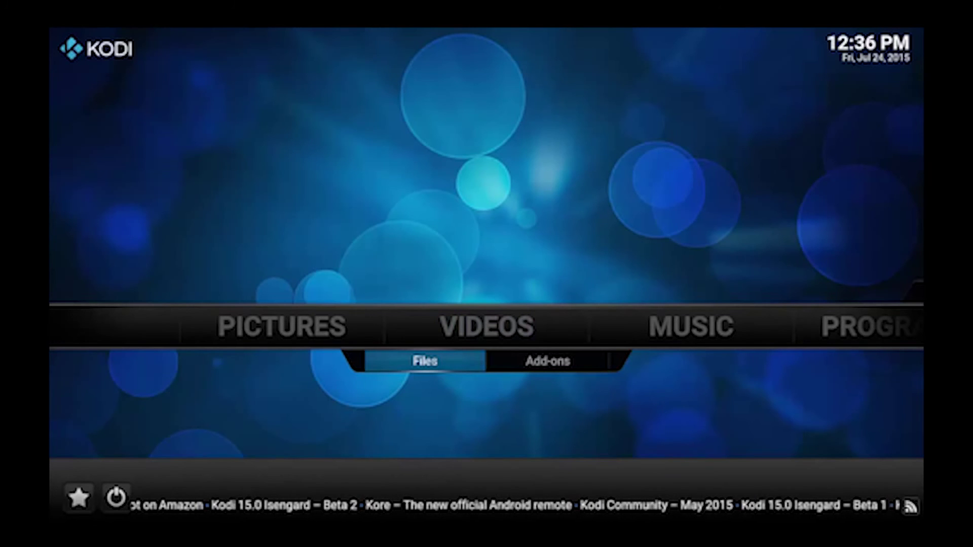
{"action": "key", "text": "Return"}
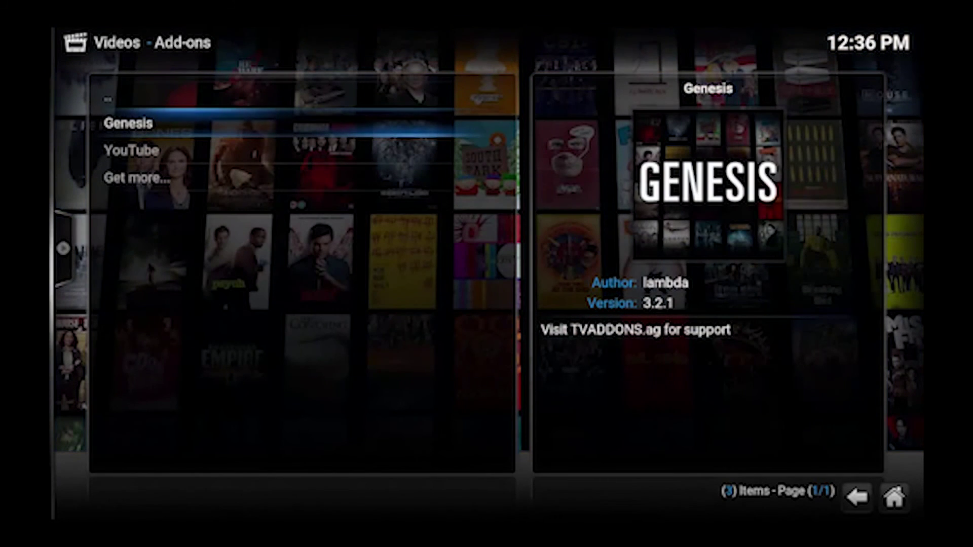
{"action": "key", "text": "Up"}
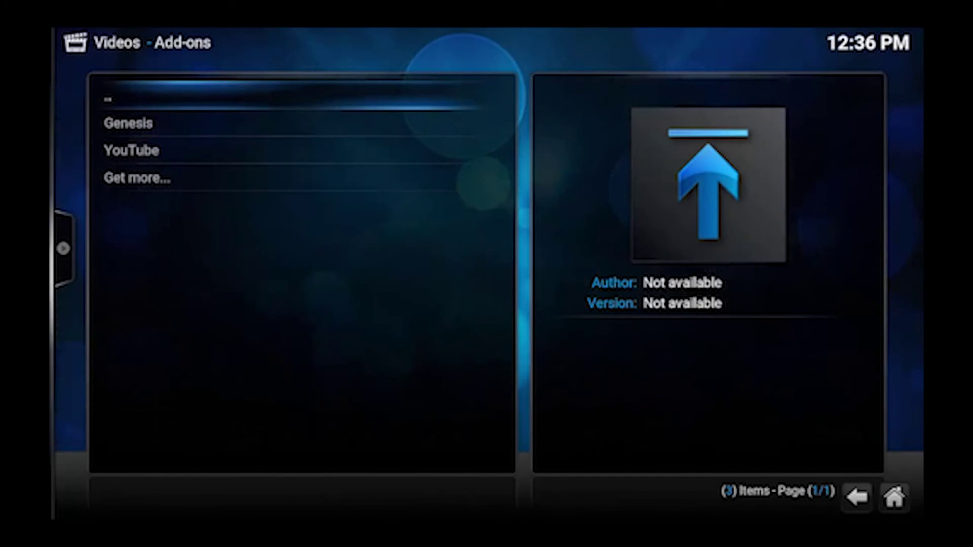
{"action": "key", "text": "Return"}
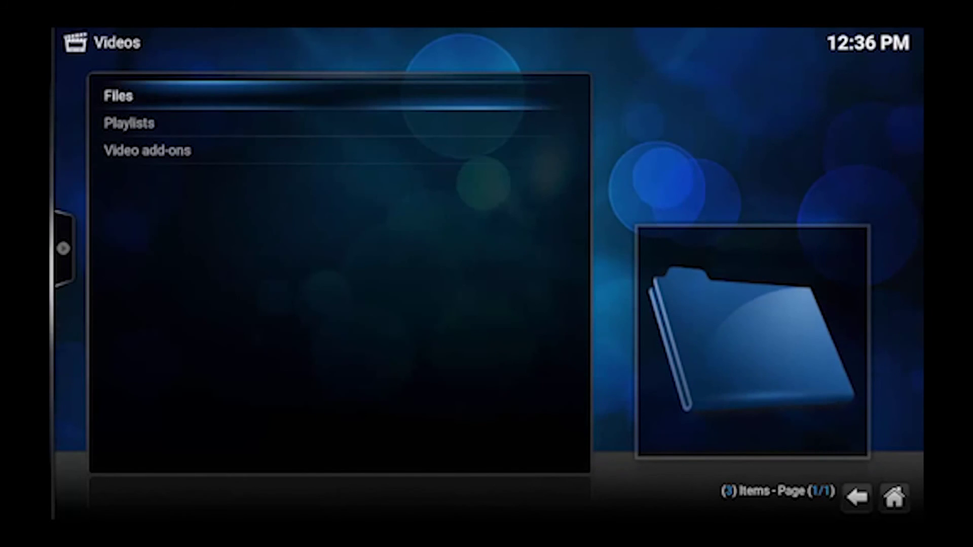
{"action": "key", "text": "Return"}
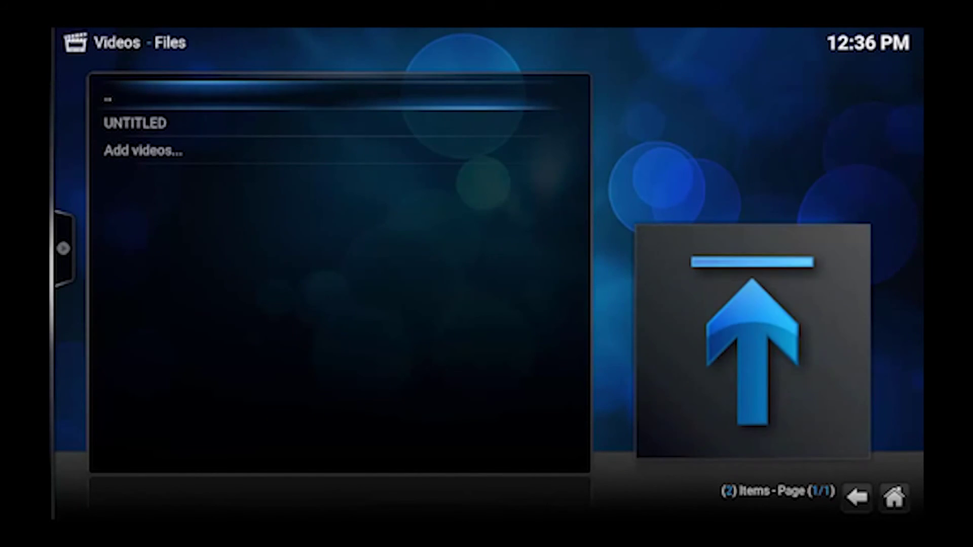
{"action": "key", "text": "Down"}
{"action": "key", "text": "Down"}
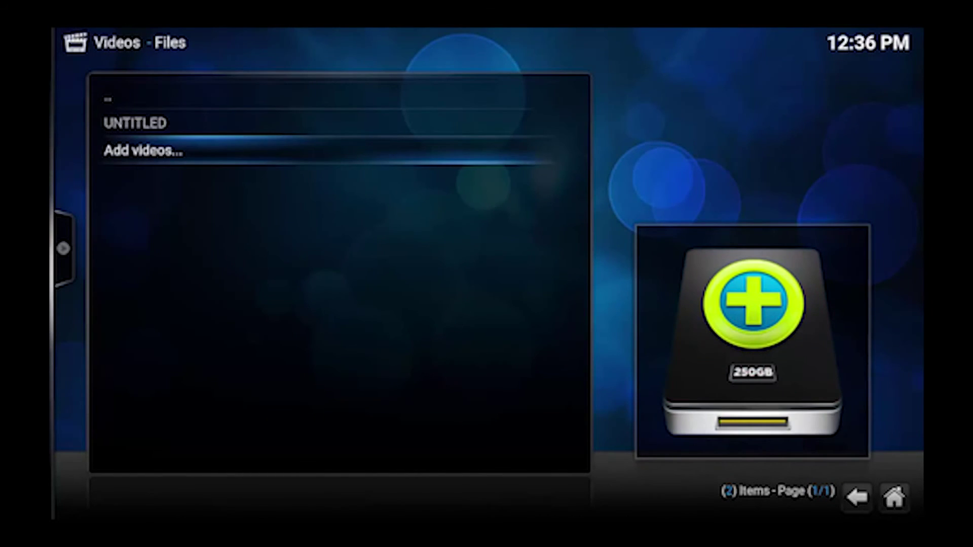
{"action": "key", "text": "Return"}
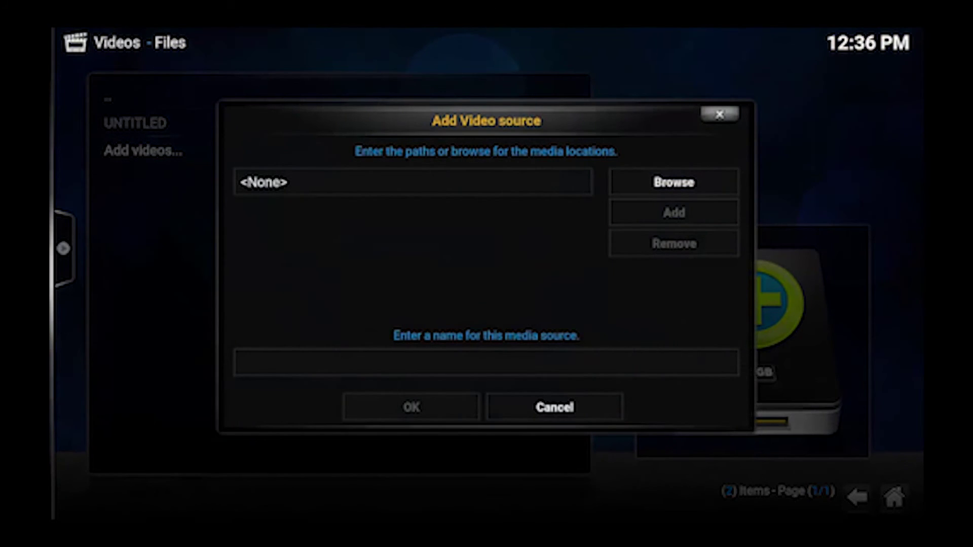
- Browse to Home folder/userdata/addon_data/plugin.video.genesis/Movies for the source path
{"action": "key", "text": "Right"}
{"action": "key", "text": "Return"}
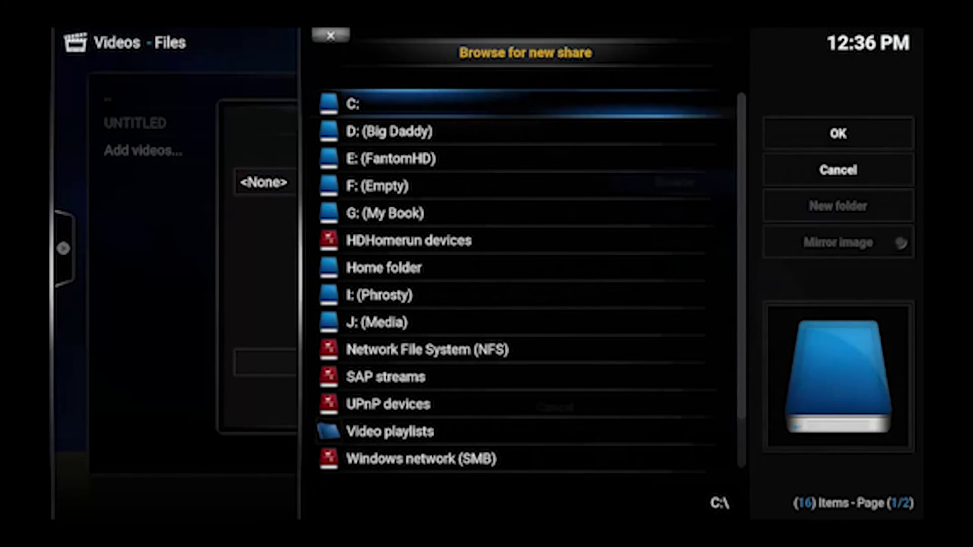
{"action": "key", "text": "Down"}
{"action": "key", "text": "Down"}
{"action": "key", "text": "Down"}
{"action": "key", "text": "Down"}
{"action": "key", "text": "Down"}
{"action": "key", "text": "Down"}
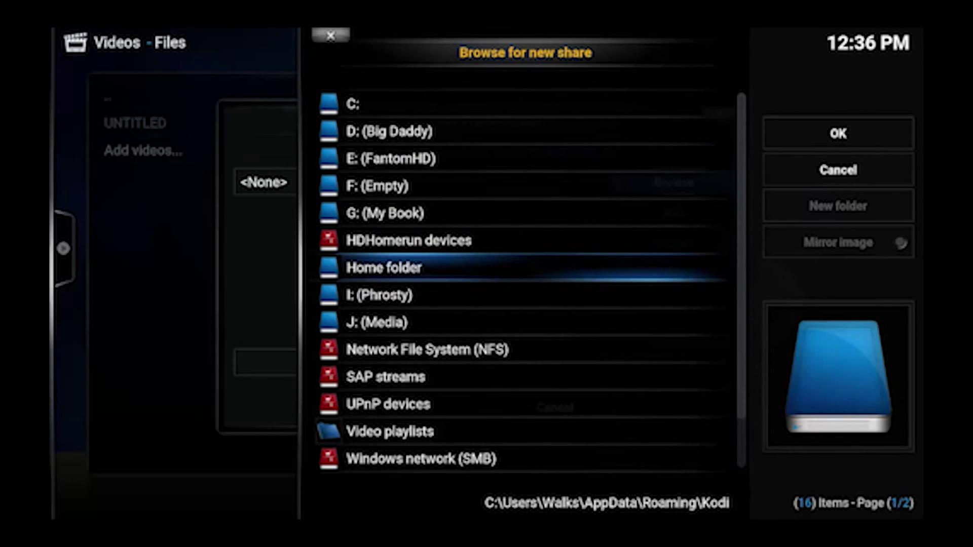
{"action": "key", "text": "Return"}
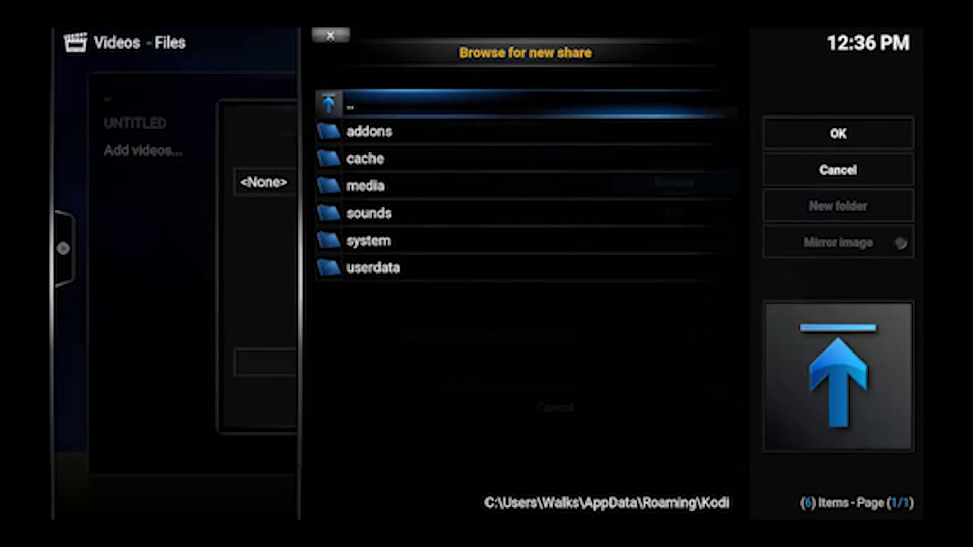
{"action": "key", "text": "Down"}
{"action": "key", "text": "Down"}
{"action": "key", "text": "Down"}
{"action": "key", "text": "Down"}
{"action": "key", "text": "Down"}
{"action": "key", "text": "Down"}
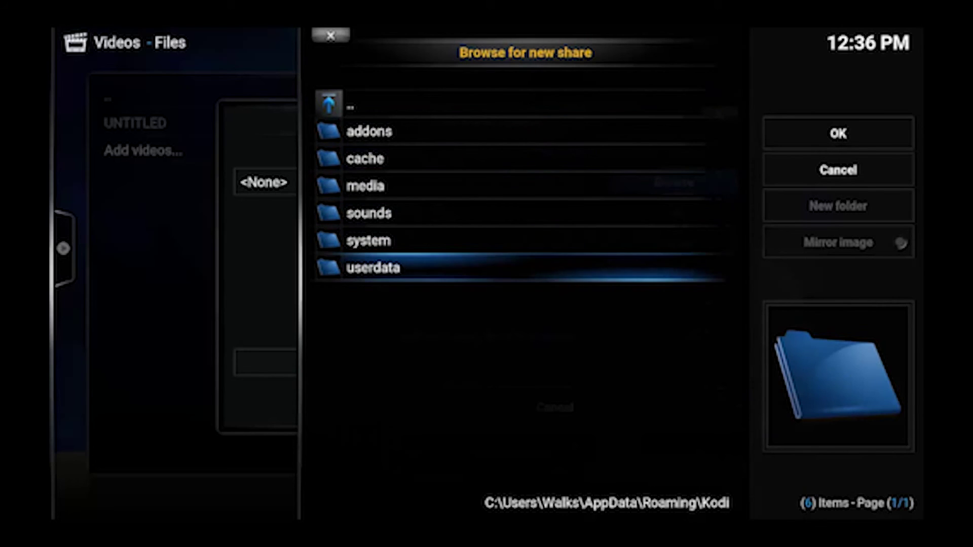
{"action": "key", "text": "Return"}
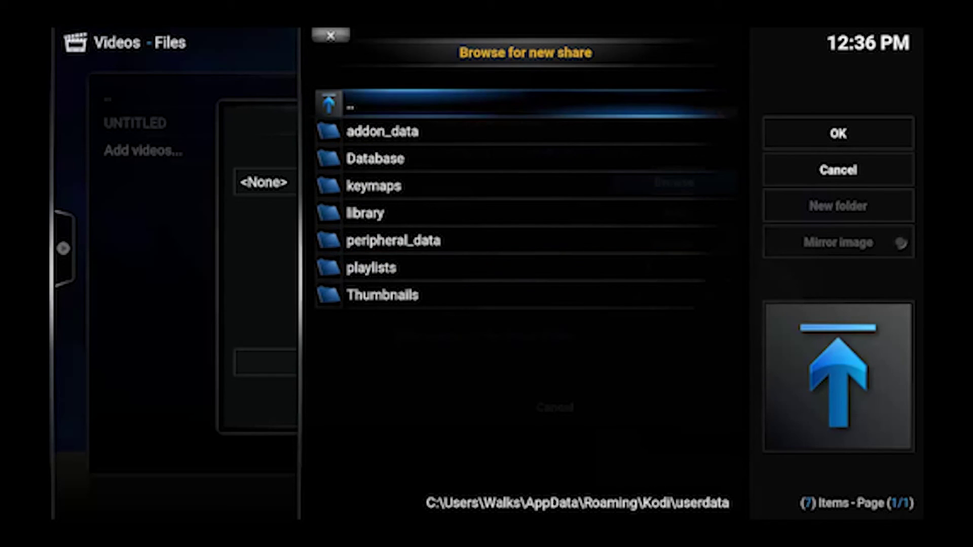
{"action": "key", "text": "Down"}
{"action": "key", "text": "Return"}
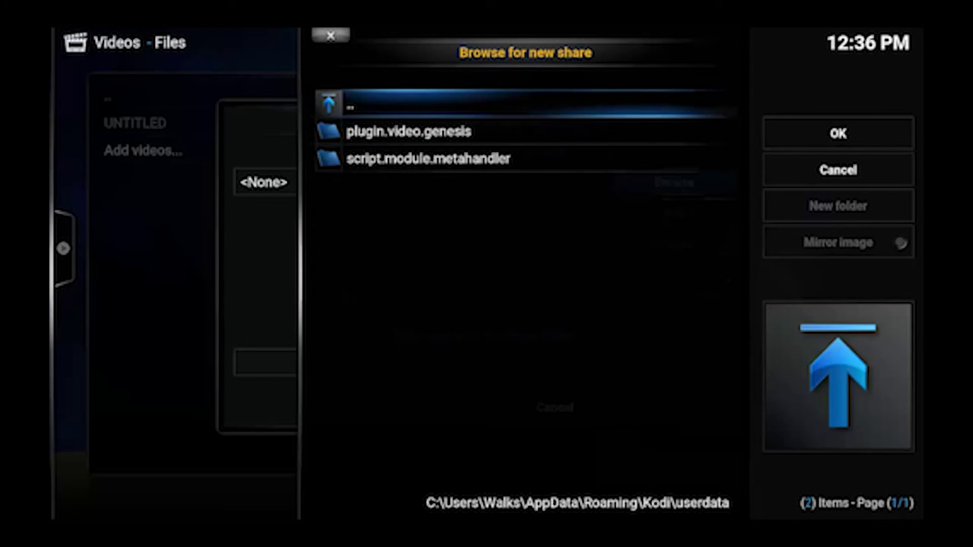
{"action": "key", "text": "Down"}
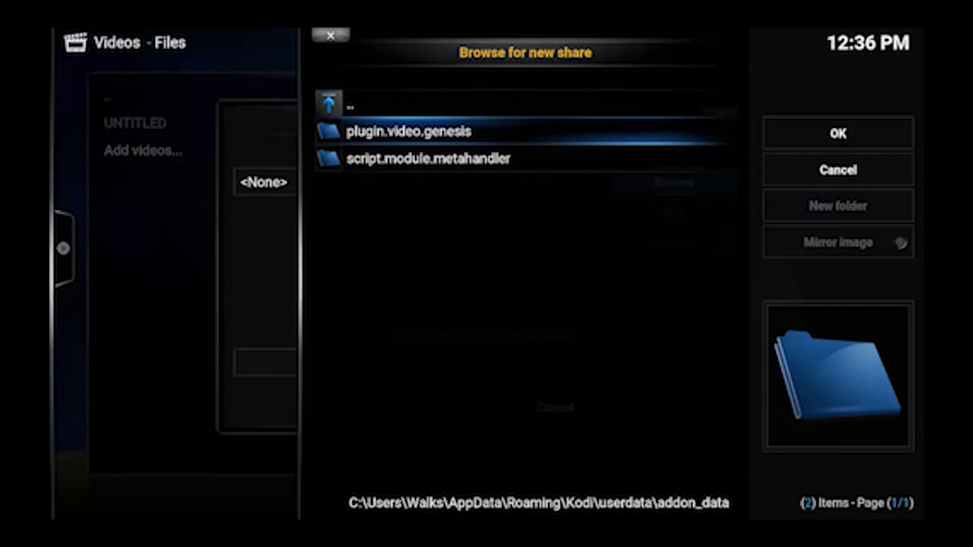
{"action": "key", "text": "Return"}
{"action": "key", "text": "Down"}
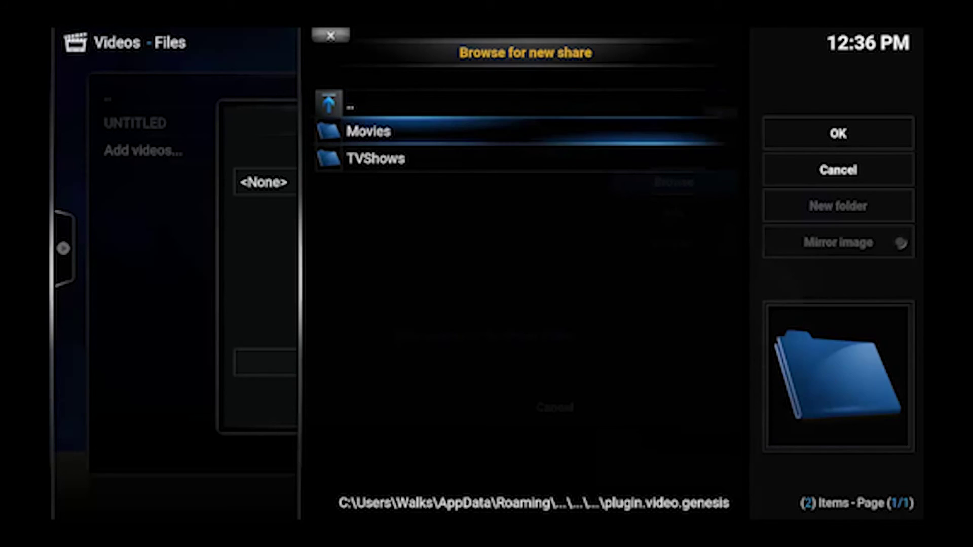
{"action": "key", "text": "Return"}
{"action": "key", "text": "Right"}
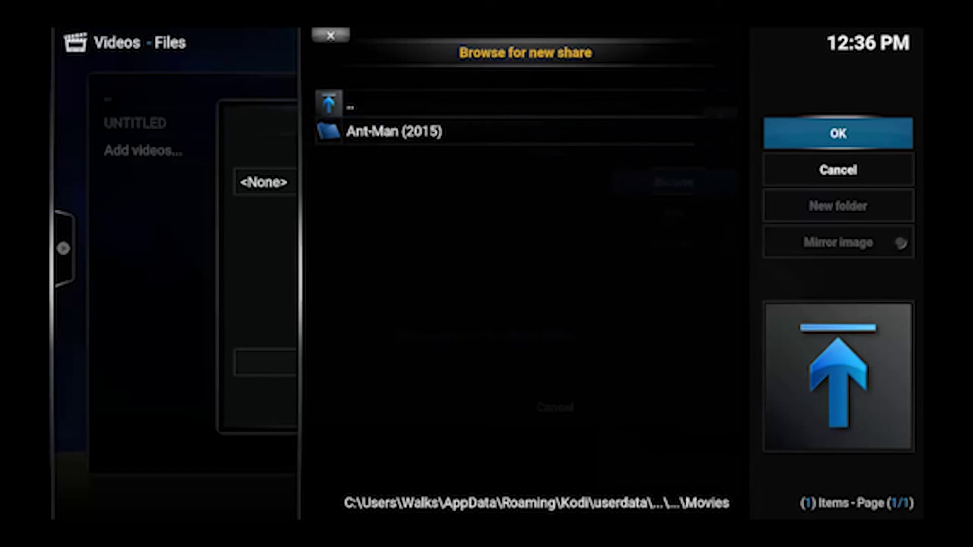
- Accept the Movies folder path and rename the source to Genesis Movies
{"action": "key", "text": "Return"}
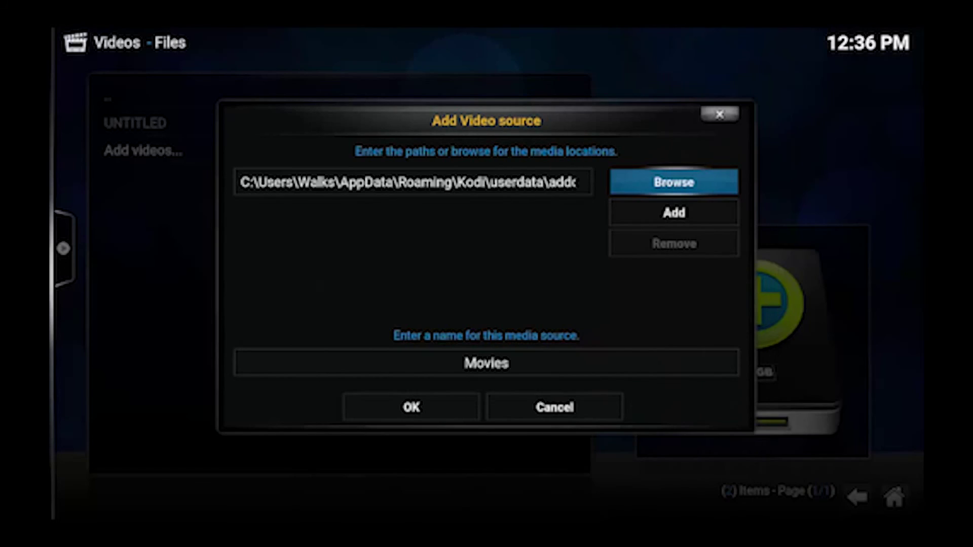
{"action": "key", "text": "Down"}
{"action": "key", "text": "Down"}
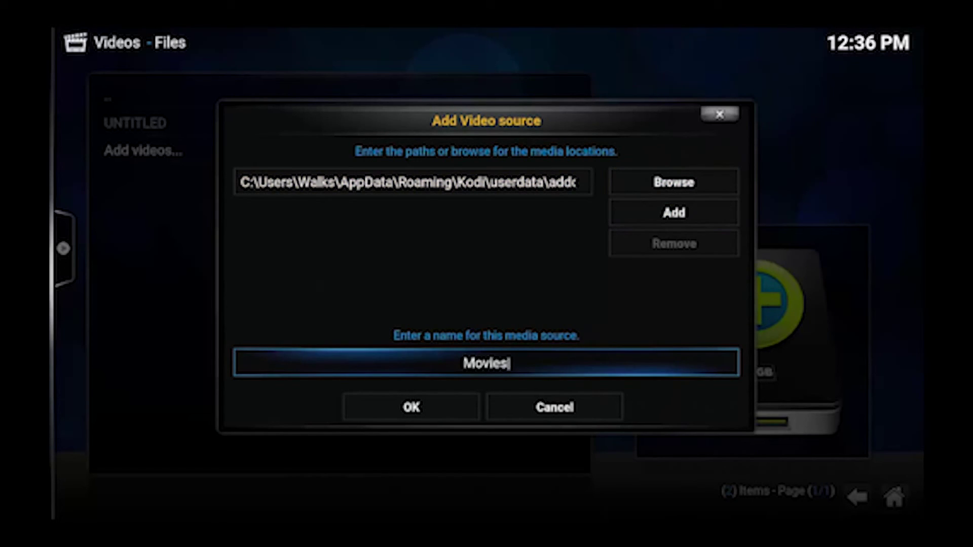
{"action": "key", "text": "Return"}
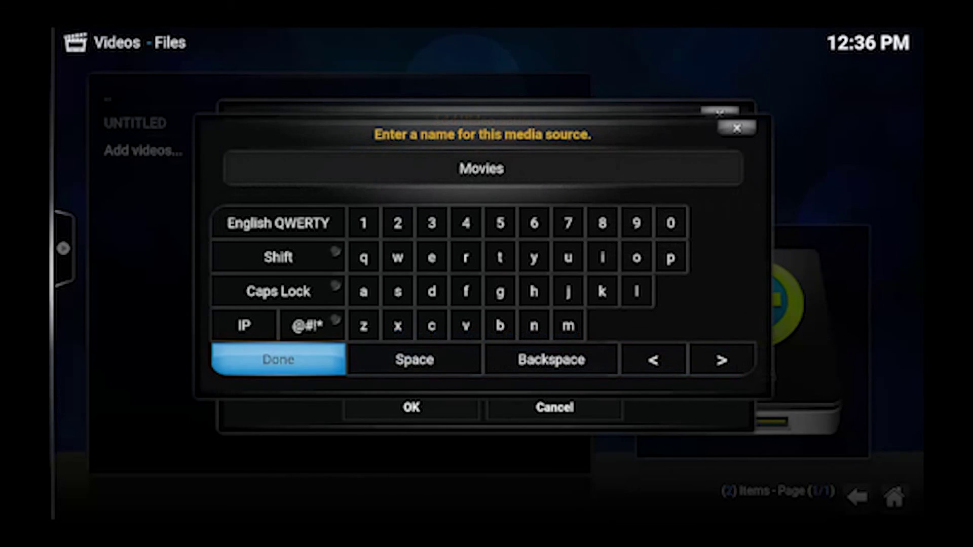
{"action": "key", "text": "Left"}
{"action": "key", "text": "Left"}
{"action": "key", "text": "Left"}
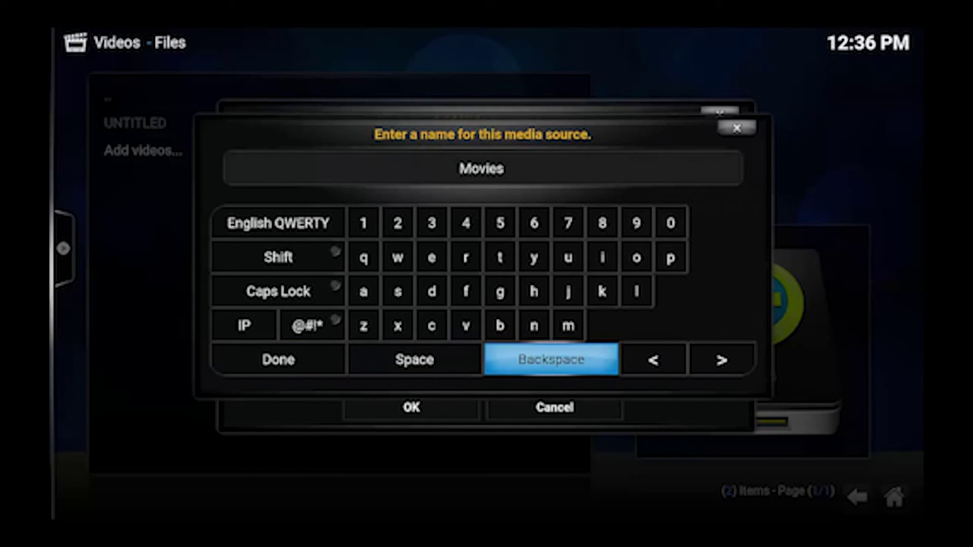
{"action": "key", "text": "Return"}
{"action": "key", "text": "Return"}
{"action": "key", "text": "Return"}
{"action": "key", "text": "Return"}
{"action": "key", "text": "Return"}
{"action": "key", "text": "Return"}
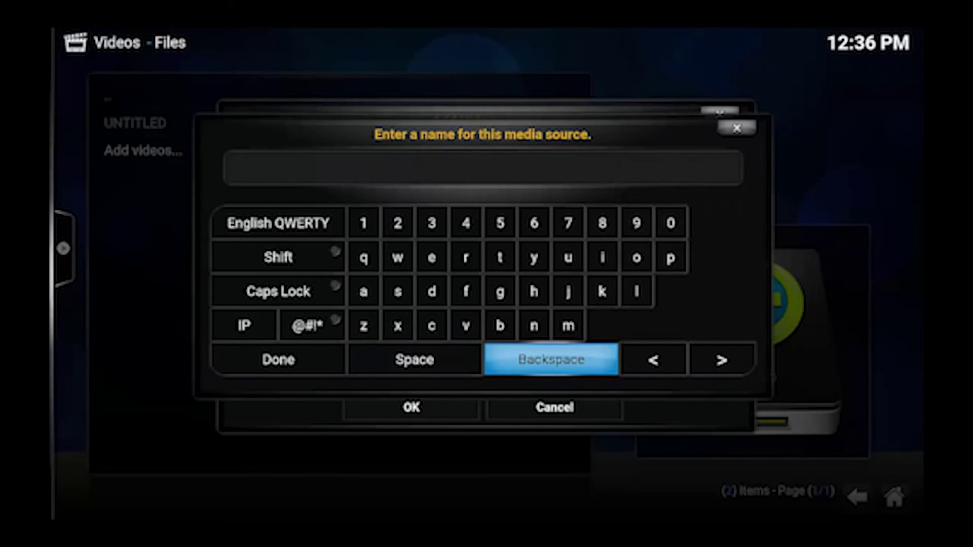
{"action": "type", "text": "Genesis Movi"}
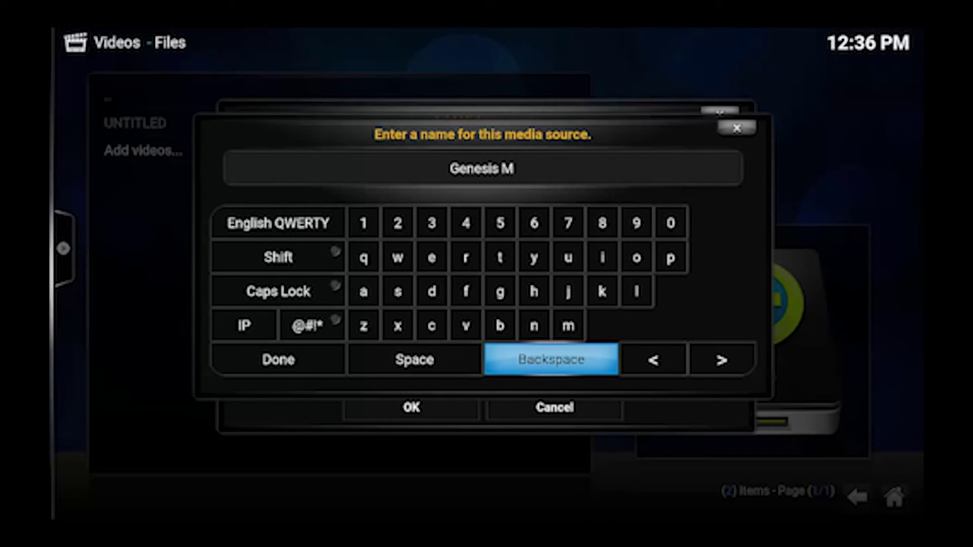
{"action": "key", "text": "Left"}
{"action": "key", "text": "Left"}
{"action": "key", "text": "Return"}
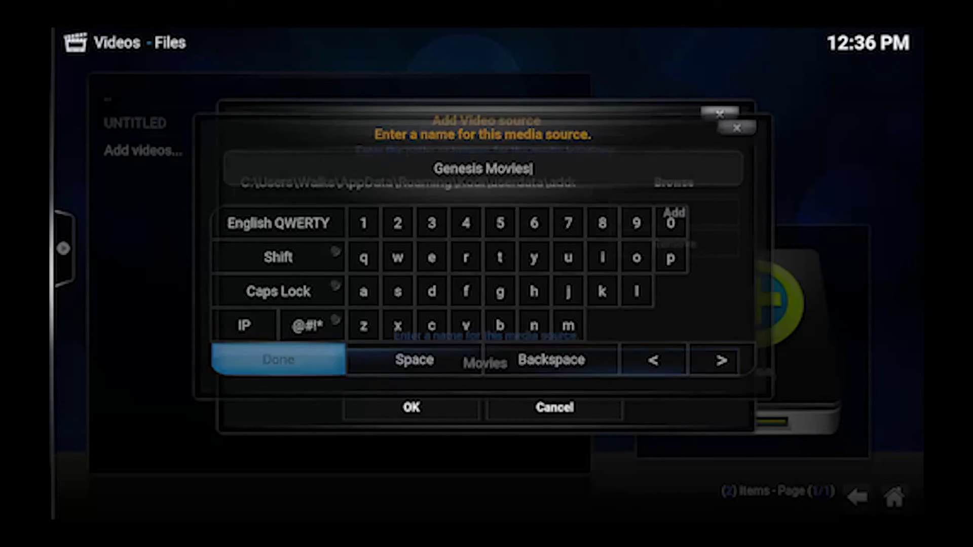
- Confirm the source as Movies content via The Movie Database and agree to refresh and scan
{"action": "key", "text": "Down"}
{"action": "key", "text": "Return"}
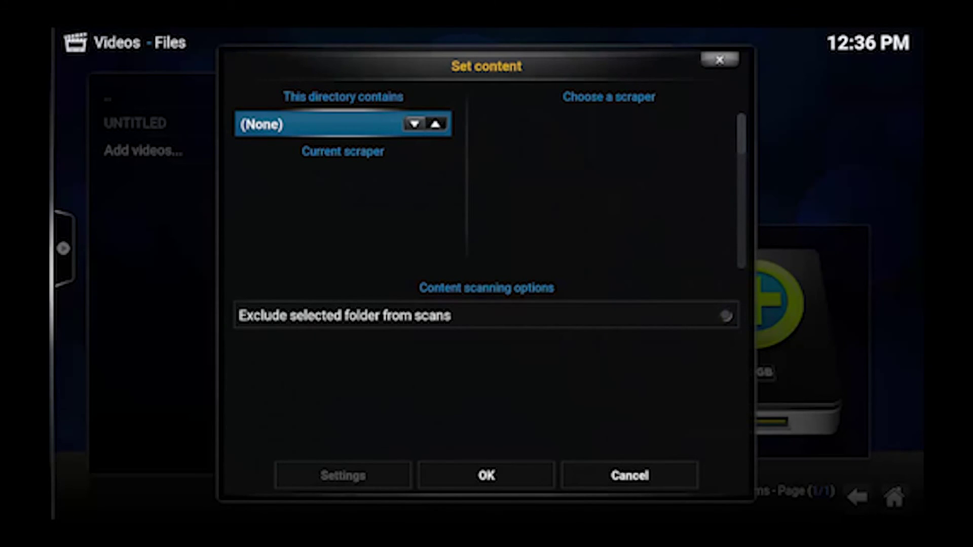
{"action": "key", "text": "Left"}
{"action": "key", "text": "Left"}
{"action": "key", "text": "Left"}
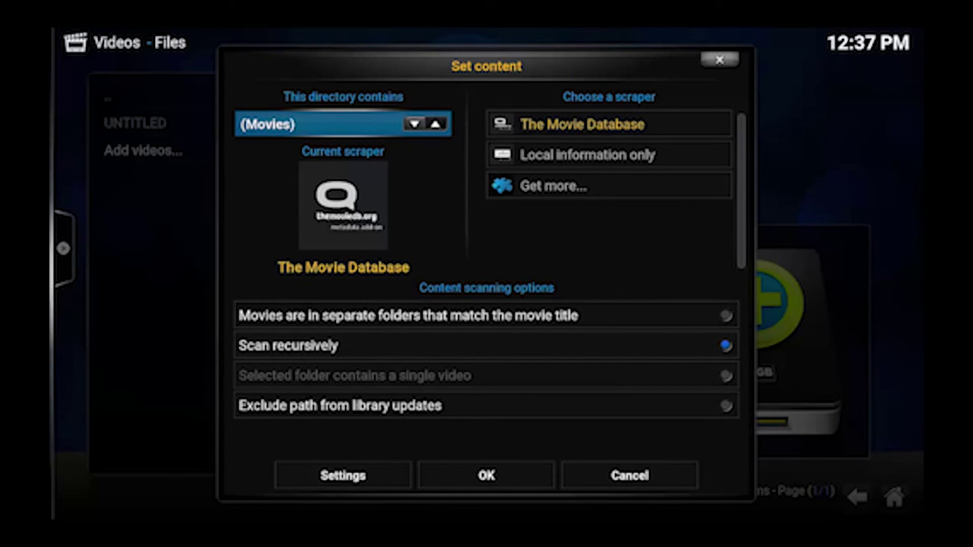
{"action": "key", "text": "Down"}
{"action": "key", "text": "Down"}
{"action": "key", "text": "Down"}
{"action": "key", "text": "Down"}
{"action": "key", "text": "Return"}
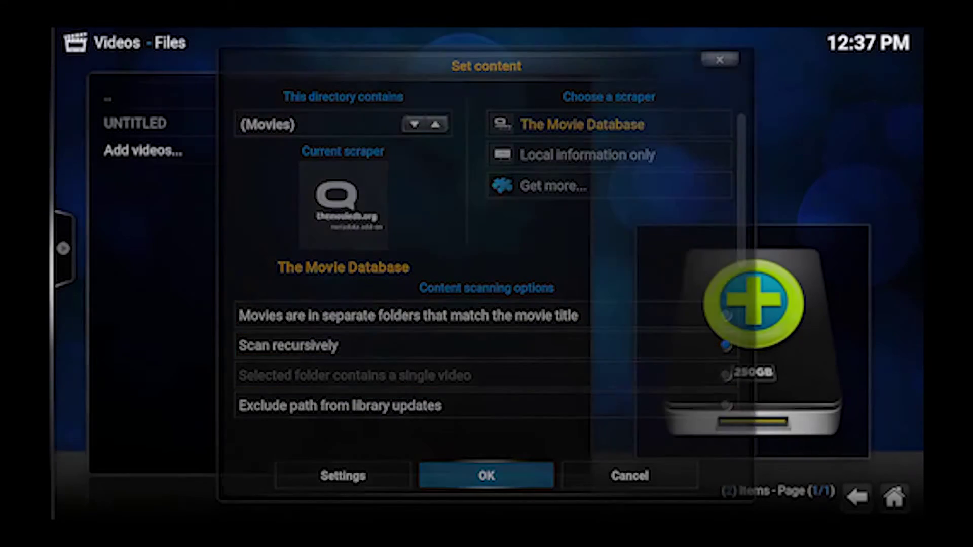
{"action": "key", "text": "Left"}
{"action": "key", "text": "Return"}
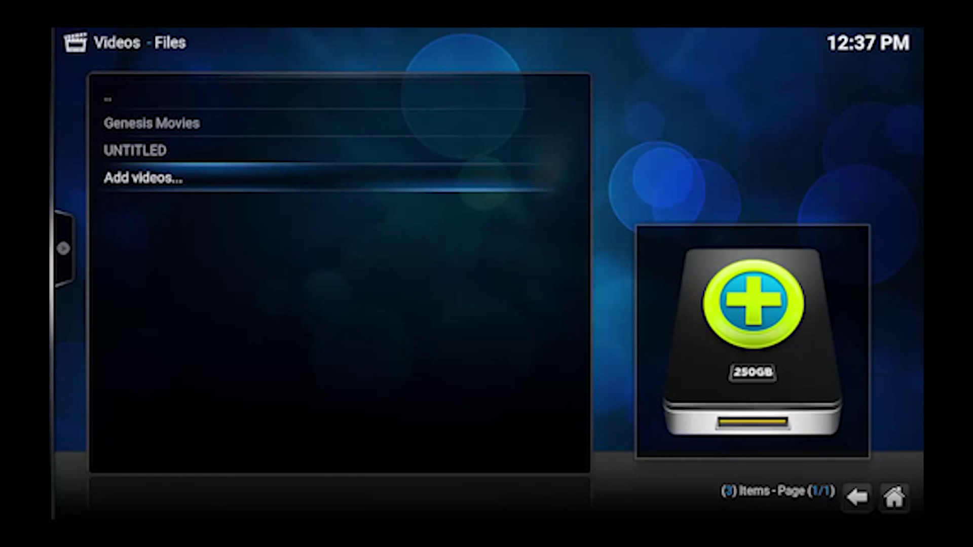
- Start another video source and browse into Kodi's home userdata folder
{"action": "key", "text": "Return"}
{"action": "key", "text": "Right"}
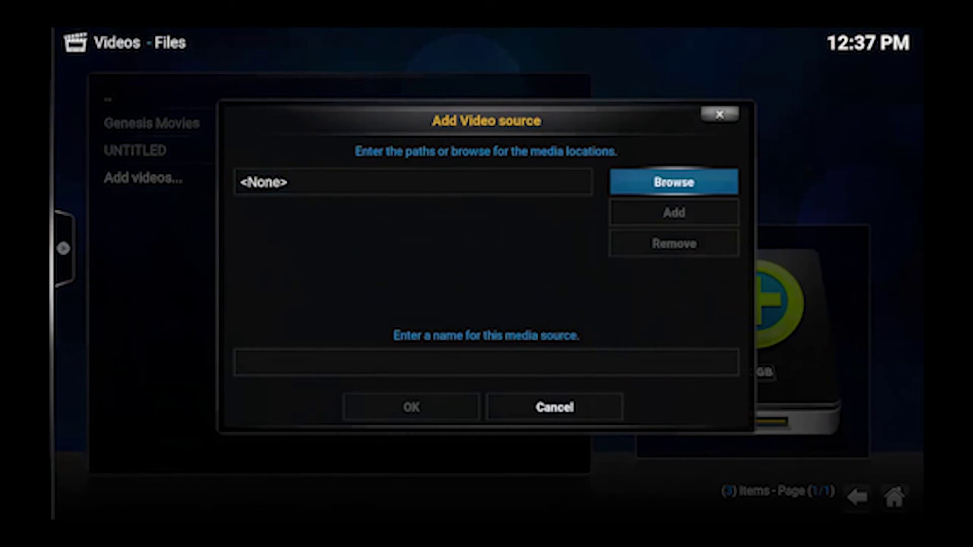
{"action": "key", "text": "Return"}
{"action": "key", "text": "Down"}
{"action": "key", "text": "Down"}
{"action": "key", "text": "Down"}
{"action": "key", "text": "Down"}
{"action": "key", "text": "Down"}
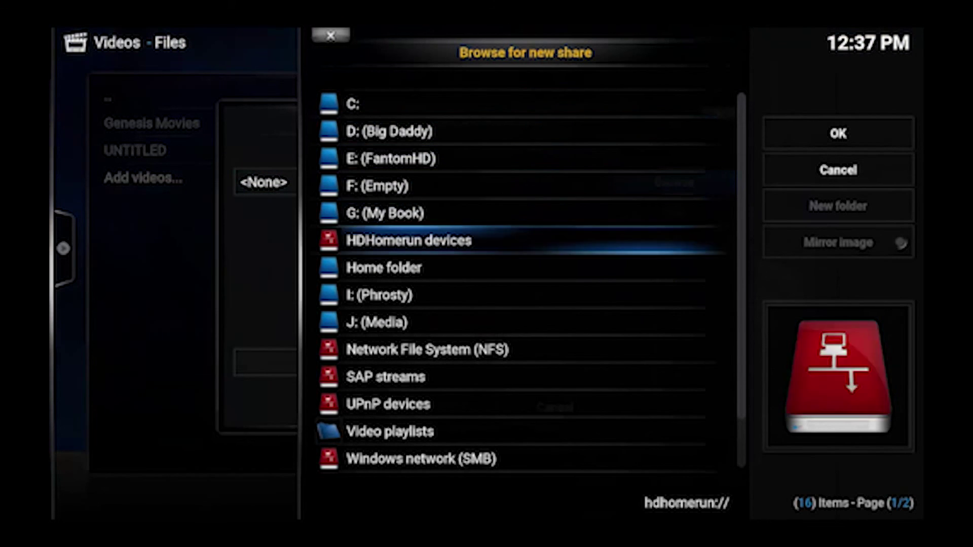
{"action": "key", "text": "Down"}
{"action": "key", "text": "Return"}
{"action": "key", "text": "Down"}
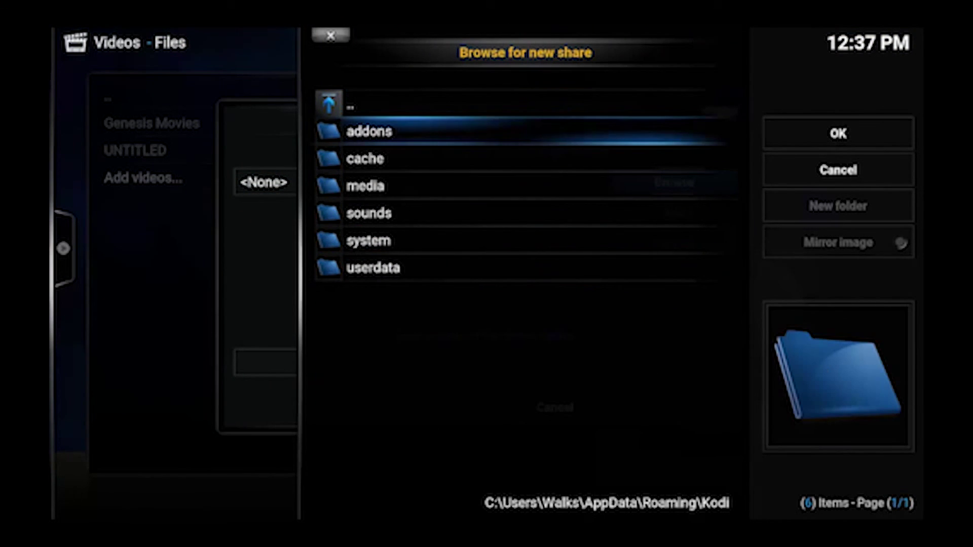
{"action": "key", "text": "Down"}
{"action": "key", "text": "Down"}
{"action": "key", "text": "Down"}
{"action": "key", "text": "Down"}
{"action": "key", "text": "Down"}
{"action": "key", "text": "Return"}
- Choose addon_data/plugin.video.genesis/TVShows as the source path
{"action": "key", "text": "Down"}
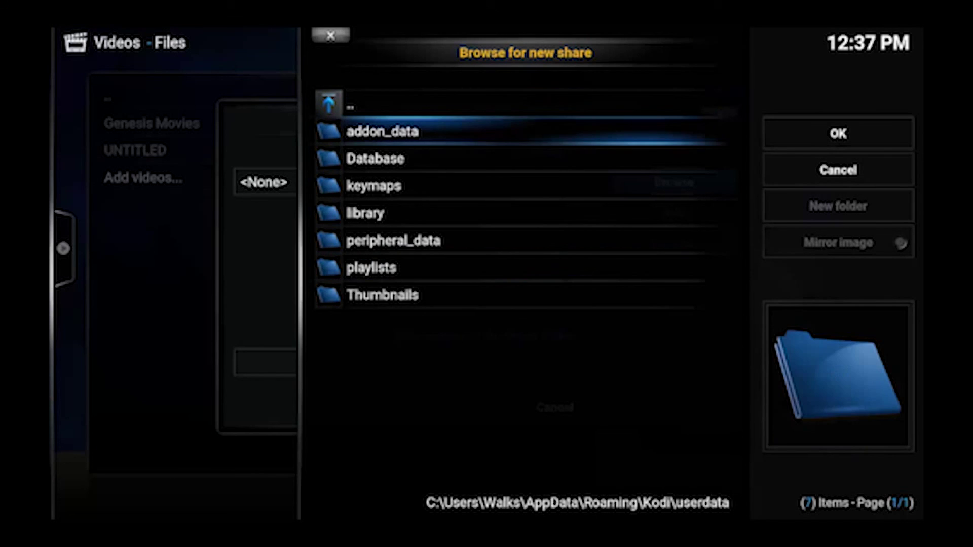
{"action": "key", "text": "Return"}
{"action": "key", "text": "Down"}
{"action": "key", "text": "Return"}
{"action": "key", "text": "Down"}
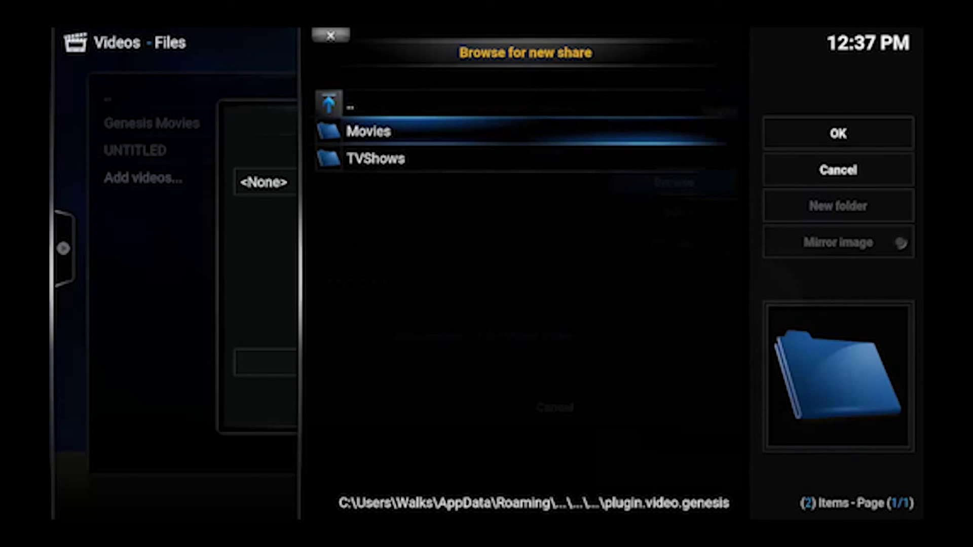
{"action": "key", "text": "Down"}
{"action": "key", "text": "Return"}
{"action": "key", "text": "Right"}
{"action": "key", "text": "Return"}
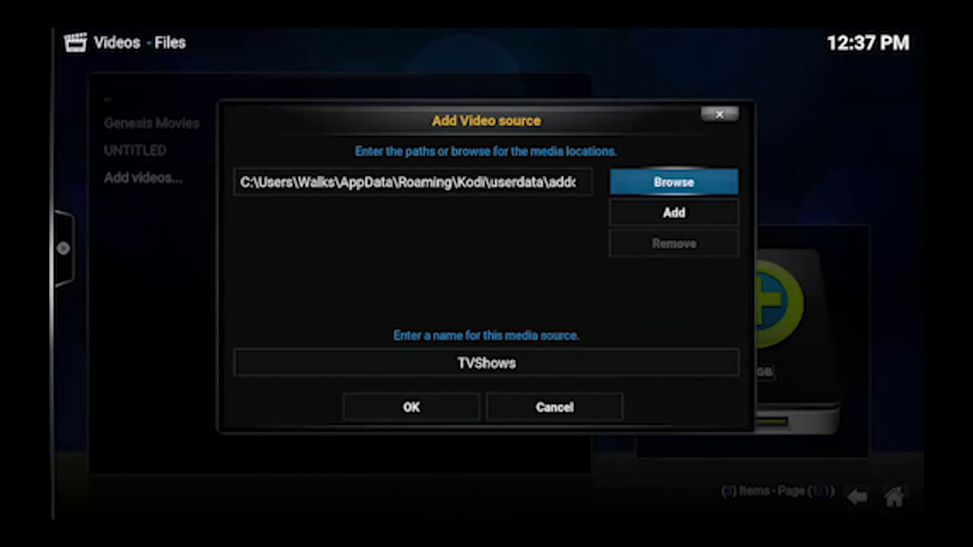
- Rename the source to 'Genesis Tv Shows' and confirm it
{"action": "key", "text": "Down"}
{"action": "key", "text": "Down"}
{"action": "key", "text": "Return"}
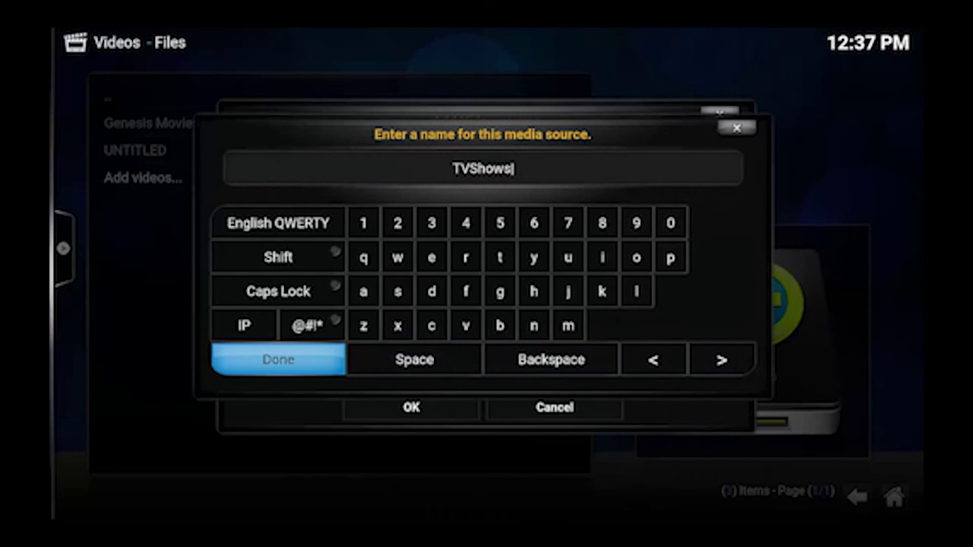
{"action": "key", "text": "BackSpace"}
{"action": "key", "text": "BackSpace"}
{"action": "key", "text": "BackSpace"}
{"action": "key", "text": "BackSpace"}
{"action": "key", "text": "BackSpace"}
{"action": "key", "text": "BackSpace"}
{"action": "key", "text": "BackSpace"}
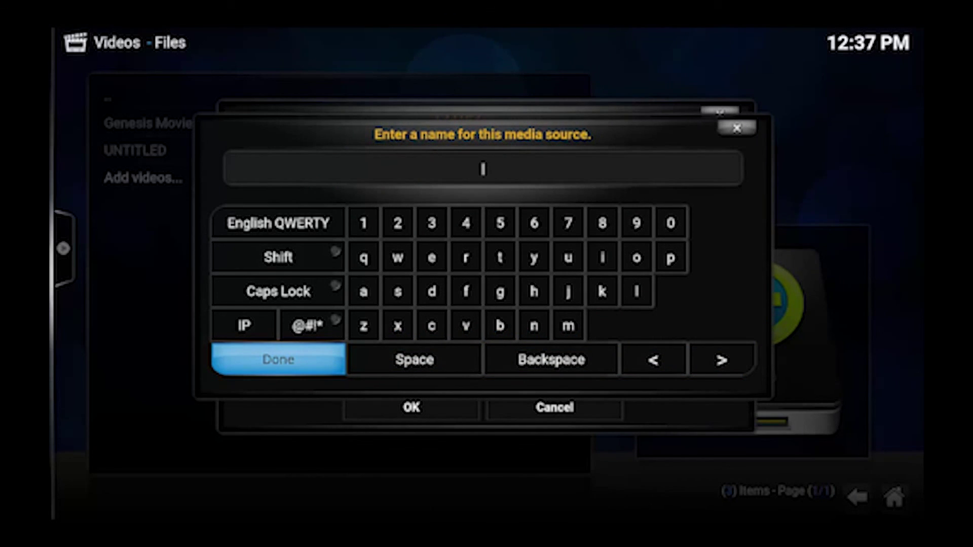
{"action": "type", "text": "Genes"}
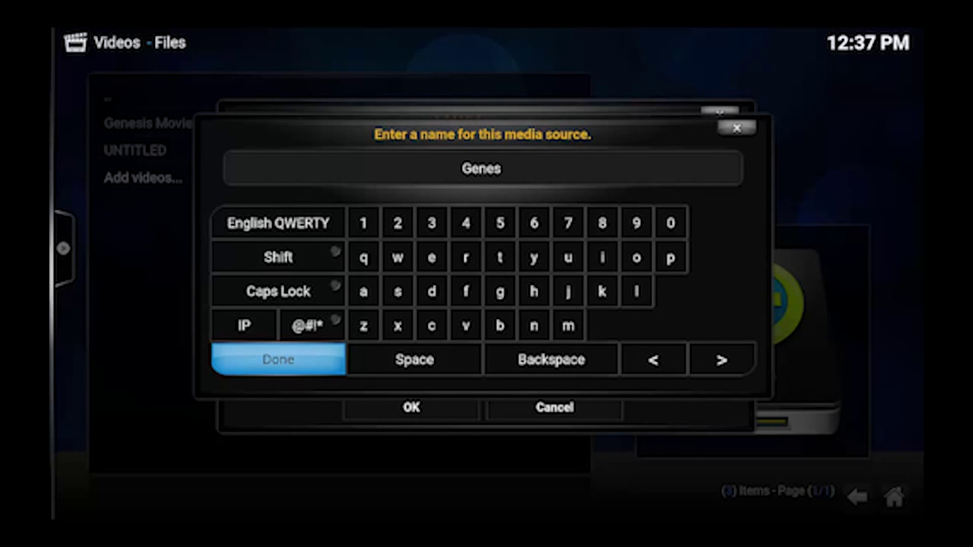
{"action": "type", "text": "is Tv Shows"}
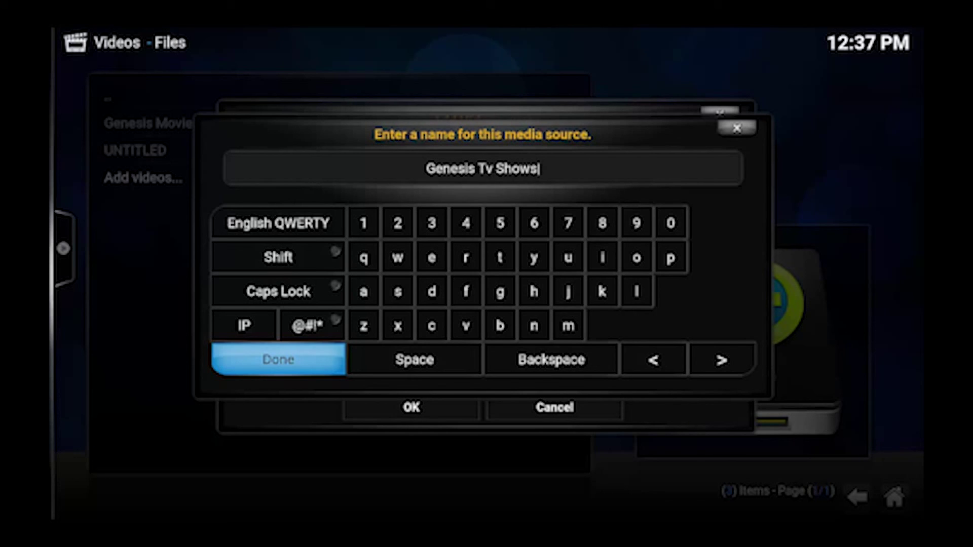
{"action": "key", "text": "Return"}
{"action": "key", "text": "Down"}
{"action": "key", "text": "Return"}
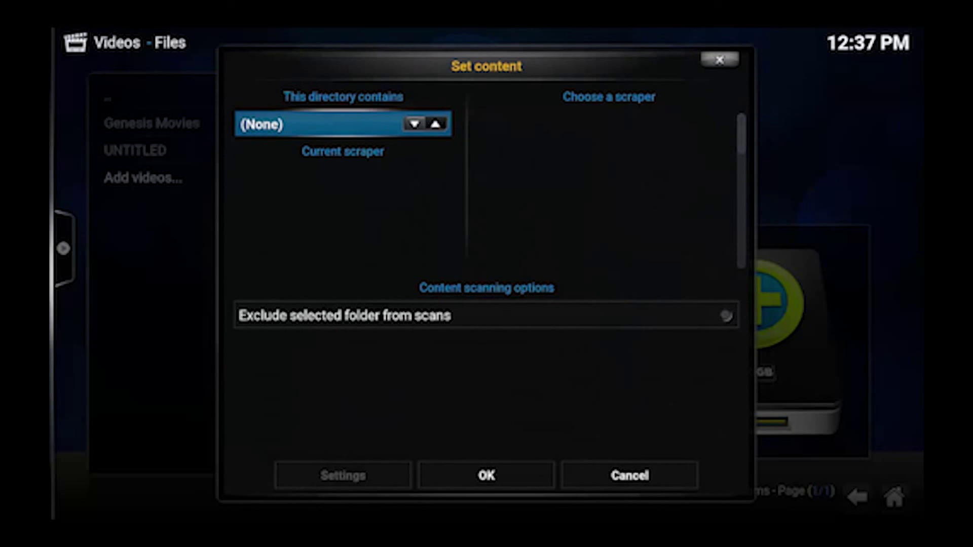
- Set its content to TV shows via The TVDB and agree to refresh and scan
{"action": "key", "text": "Right"}
{"action": "key", "text": "Right"}
{"action": "key", "text": "Down"}
{"action": "key", "text": "Down"}
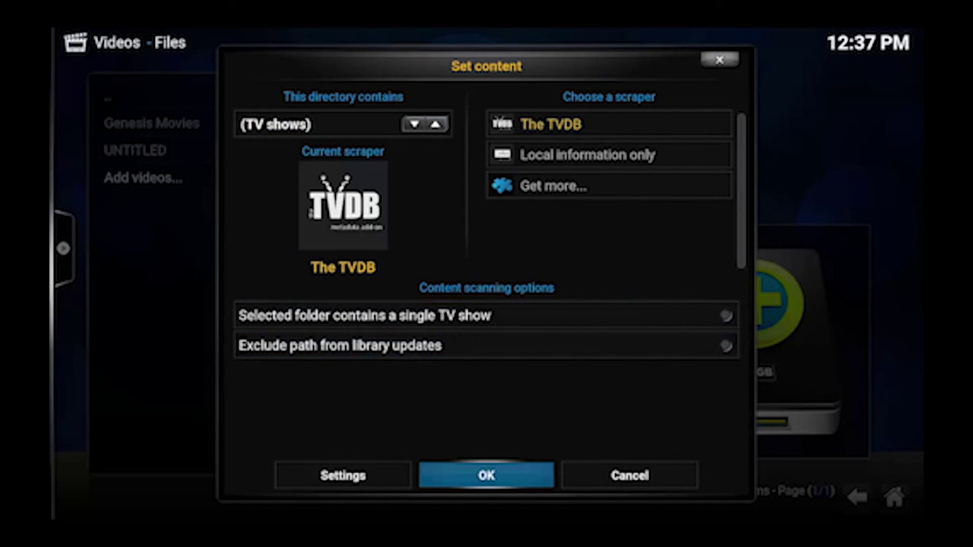
{"action": "key", "text": "Return"}
{"action": "key", "text": "Left"}
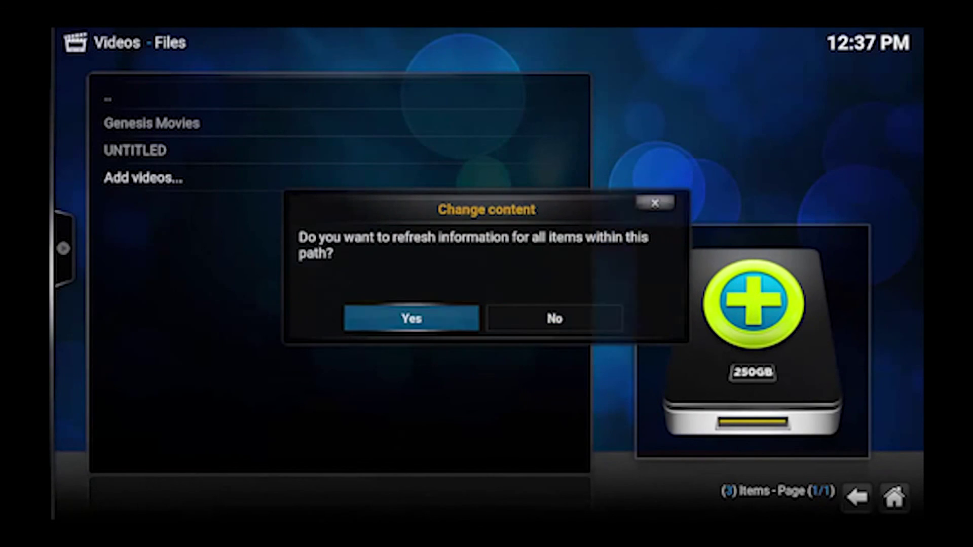
{"action": "key", "text": "Return"}
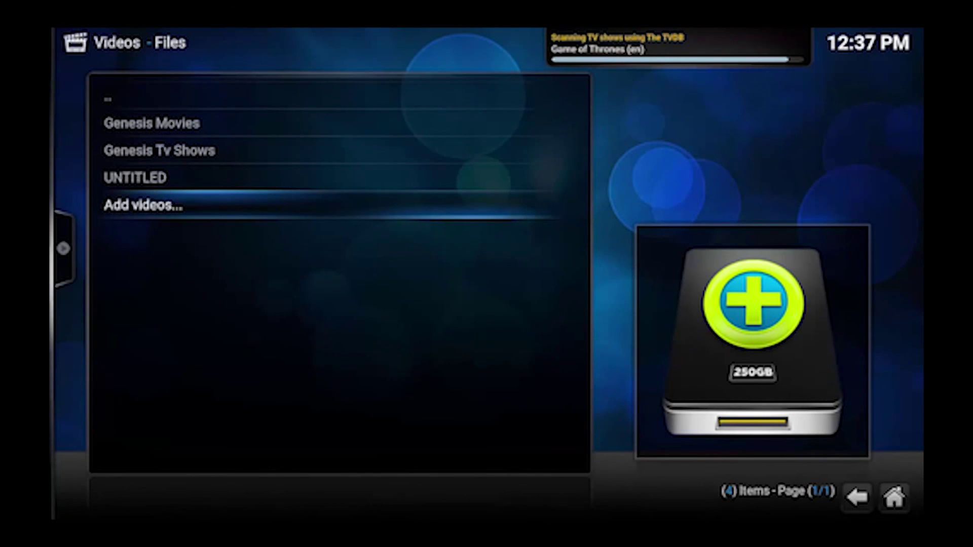
{"action": "key", "text": "Escape"}
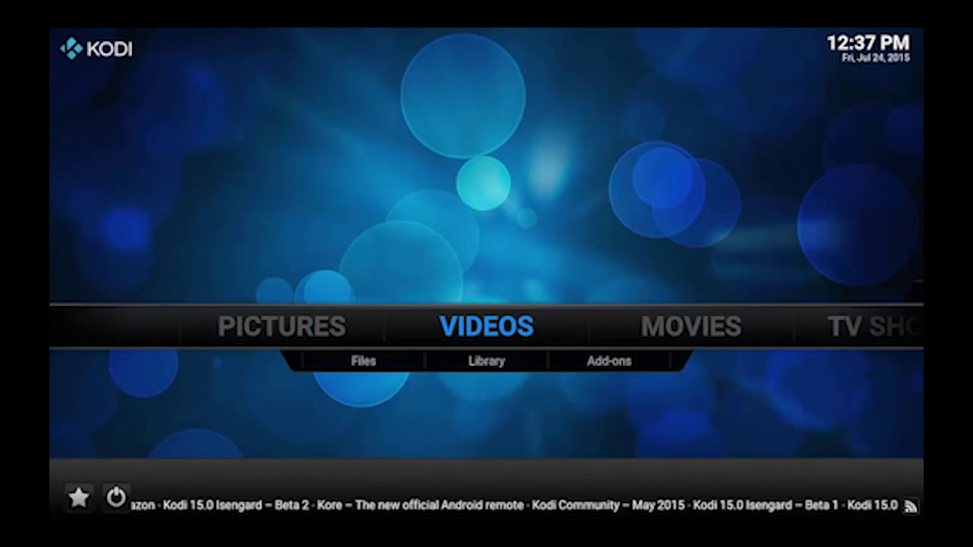
{"action": "key", "text": "Right"}
{"action": "key", "text": "Return"}
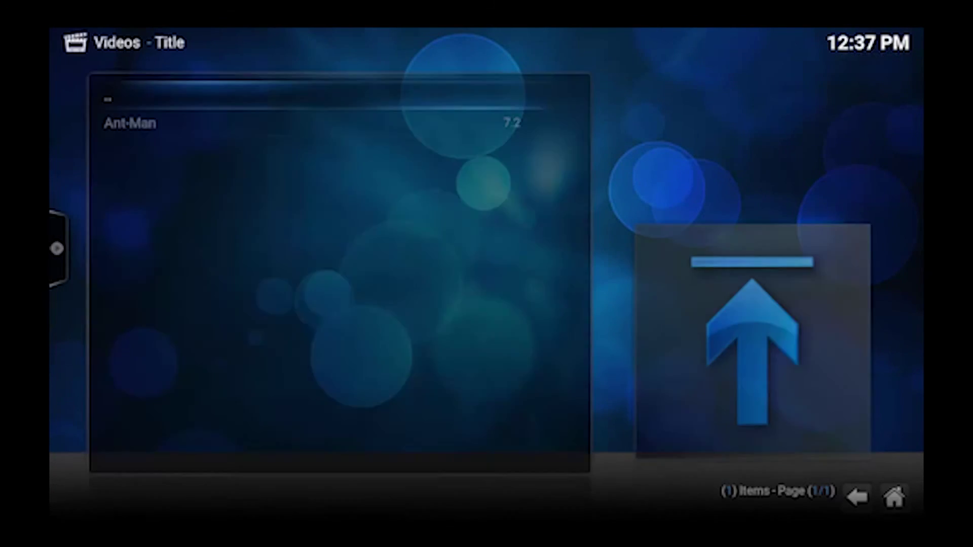
{"action": "key", "text": "Down"}
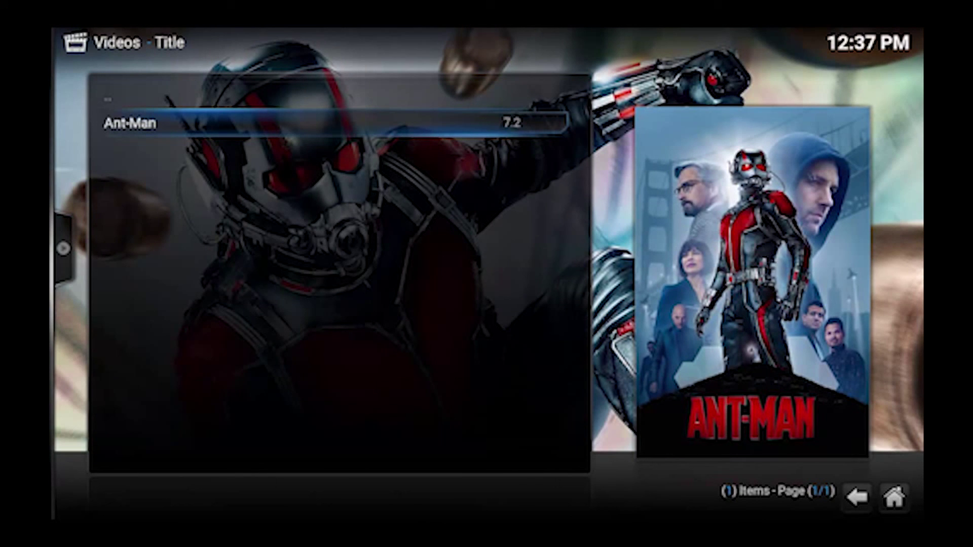
{"action": "key", "text": "Return"}
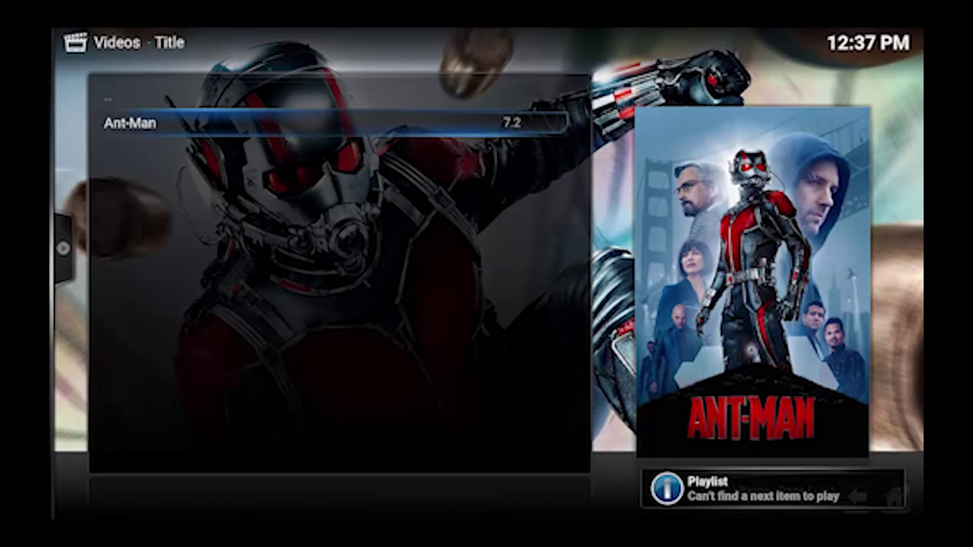
{"action": "key", "text": "Escape"}
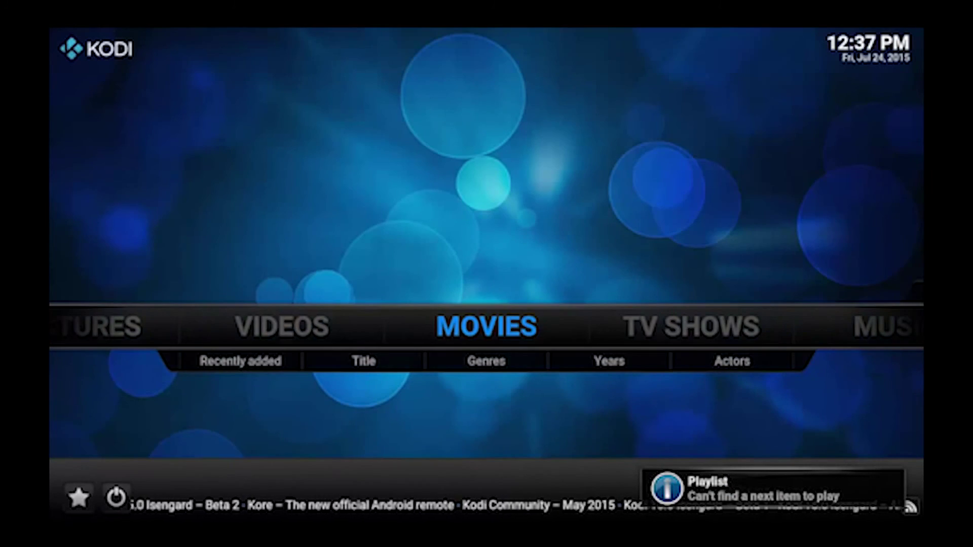
{"action": "key", "text": "Right"}
{"action": "key", "text": "Return"}
{"action": "key", "text": "Return"}
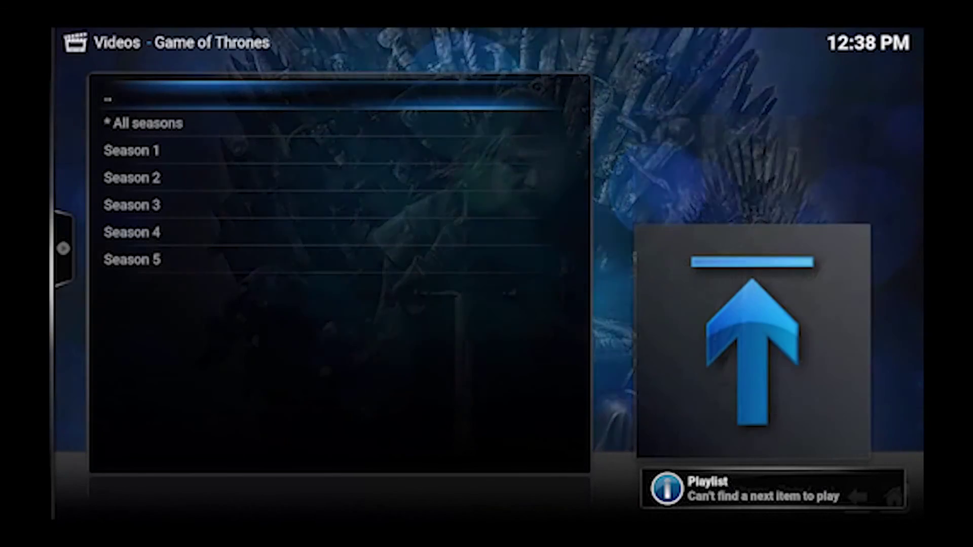
{"action": "key", "text": "Down"}
{"action": "key", "text": "Down"}
{"action": "key", "text": "Down"}
{"action": "key", "text": "Down"}
{"action": "key", "text": "Down"}
{"action": "key", "text": "Down"}
{"action": "key", "text": "Return"}
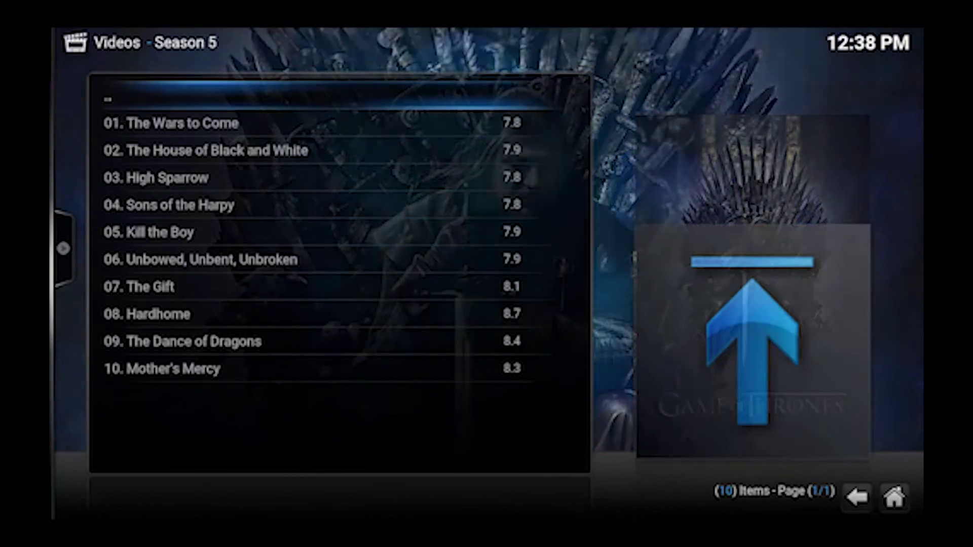
{"action": "key", "text": "Up"}
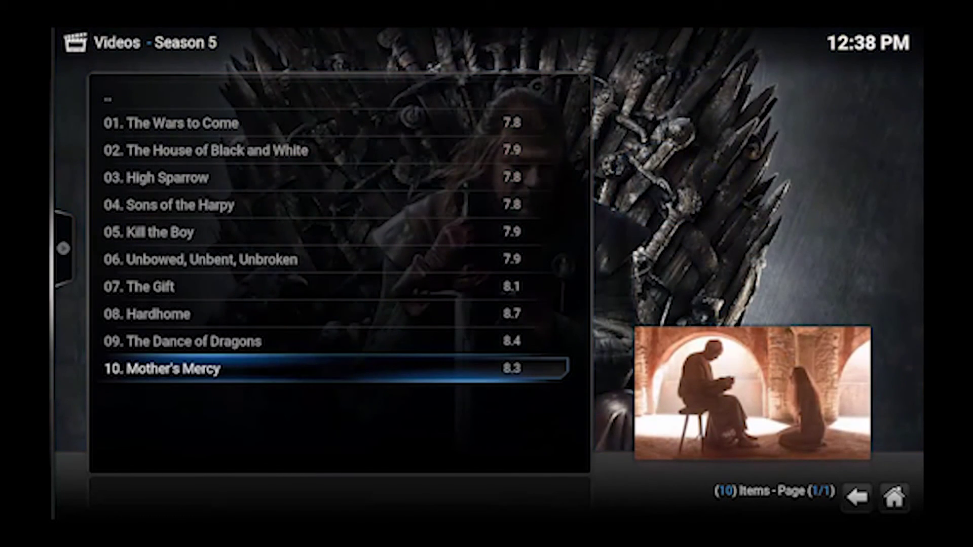
{"action": "key", "text": "Return"}
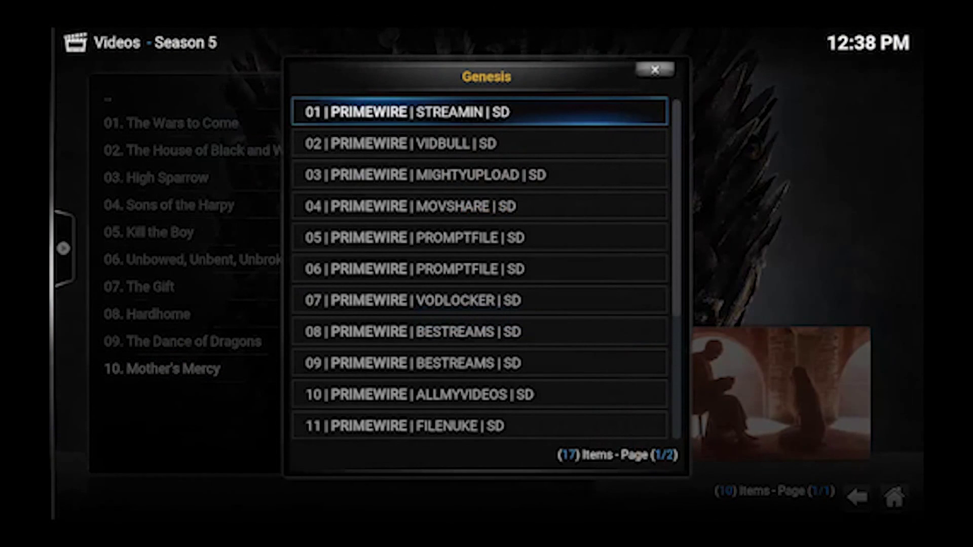
{"action": "key", "text": "Return"}
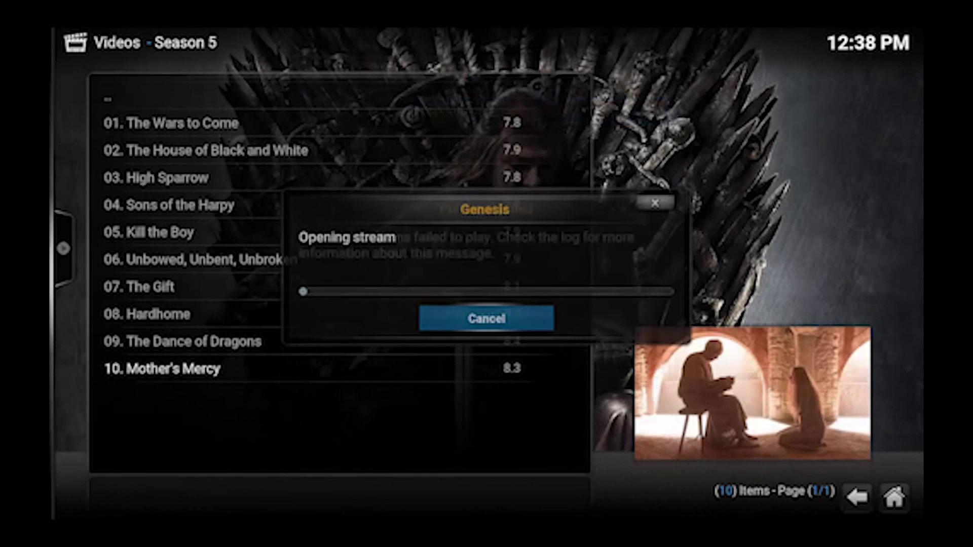
{"action": "key", "text": "Return"}
{"action": "key", "text": "Escape"}
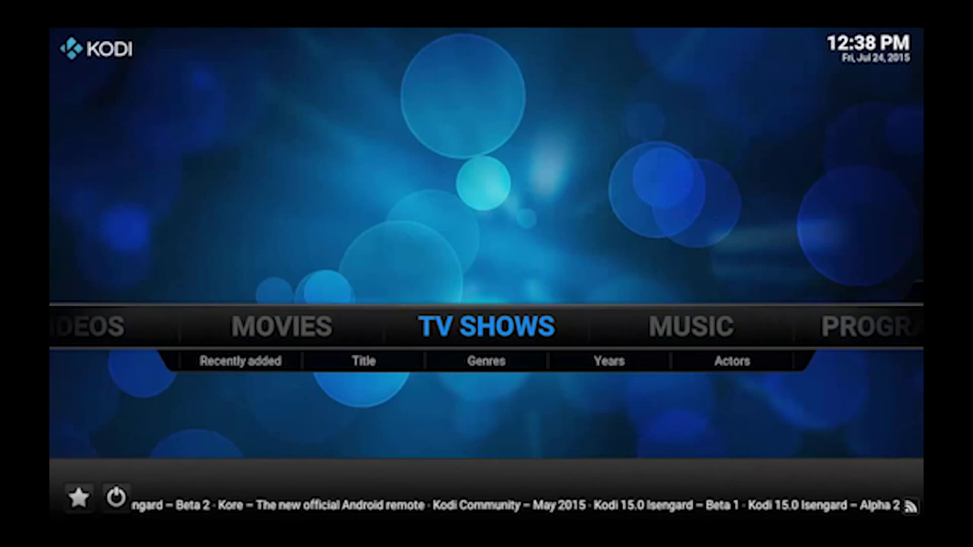